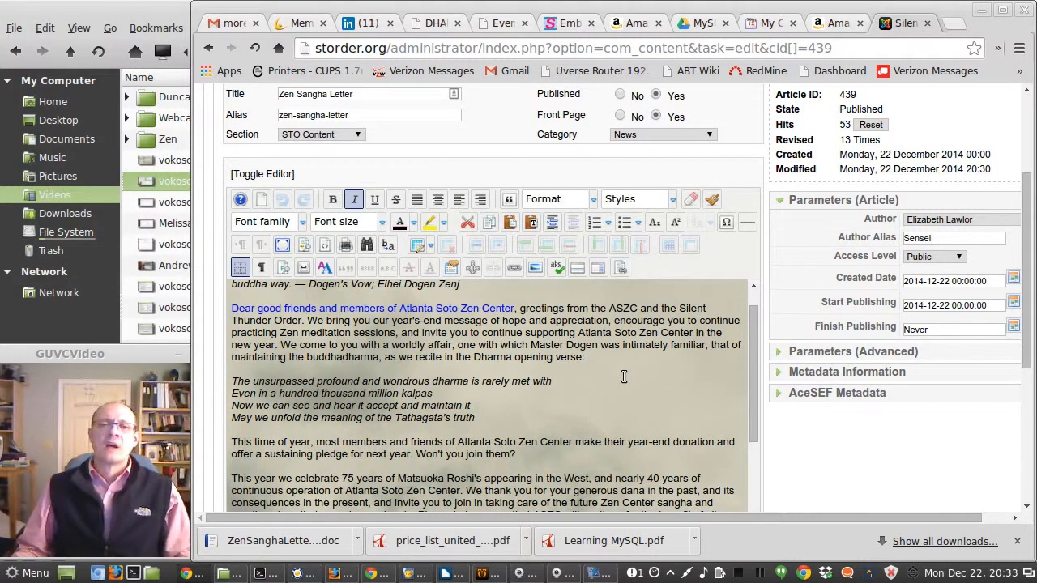
Step: Scroll through the Zen Sangha Letter article text in the editor
scroll(624, 376, up, 3)
scroll(624, 376, up, 1)
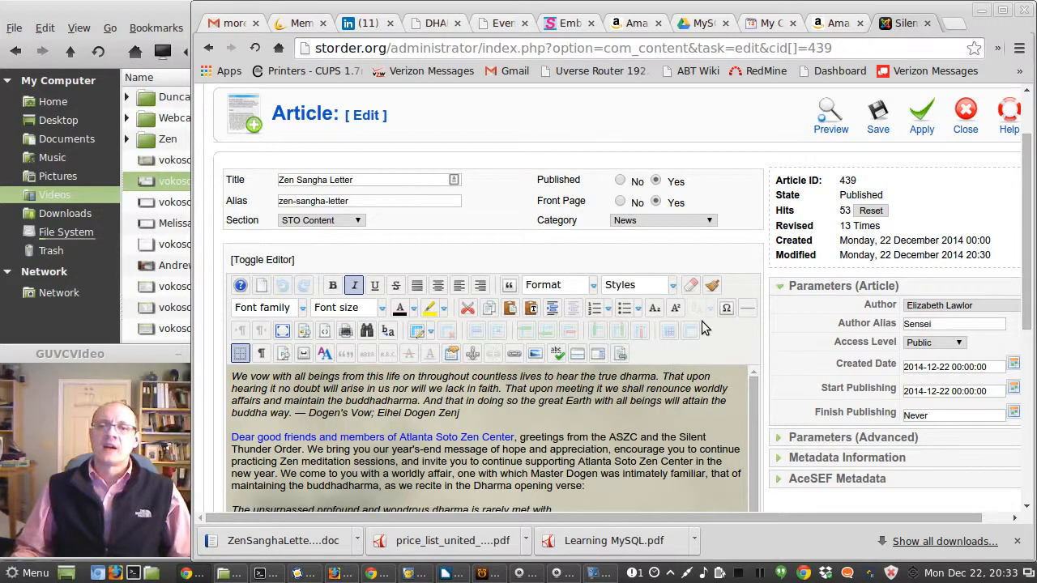
scroll(703, 326, down, 15)
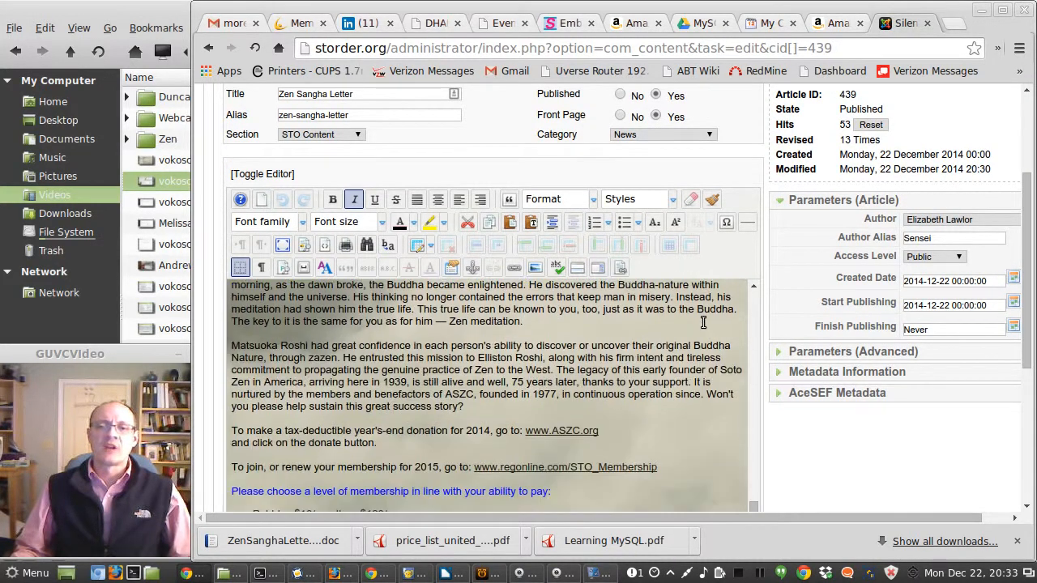
scroll(702, 321, down, 3)
scroll(634, 300, up, 5)
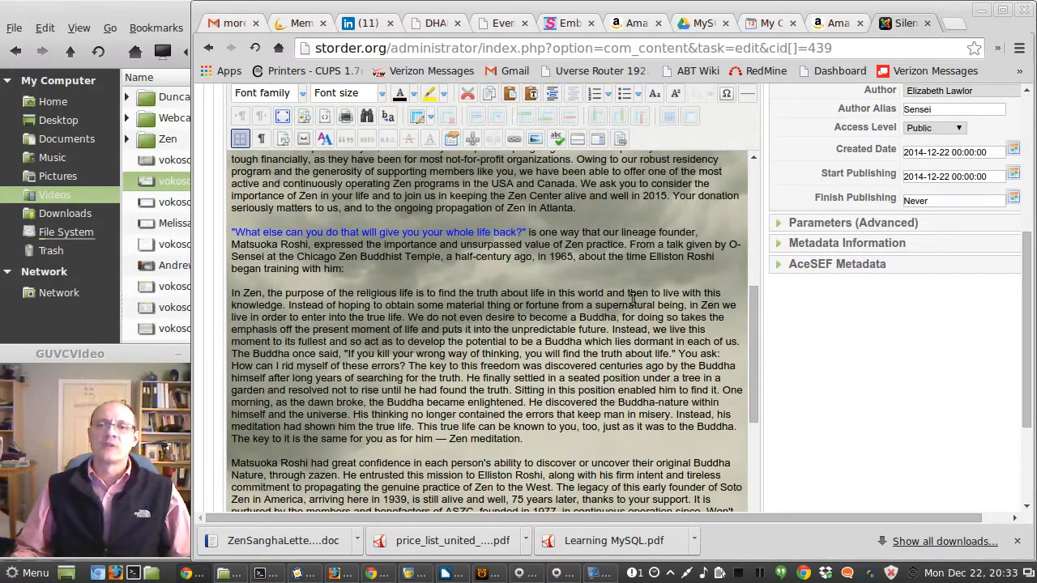
scroll(634, 300, up, 15)
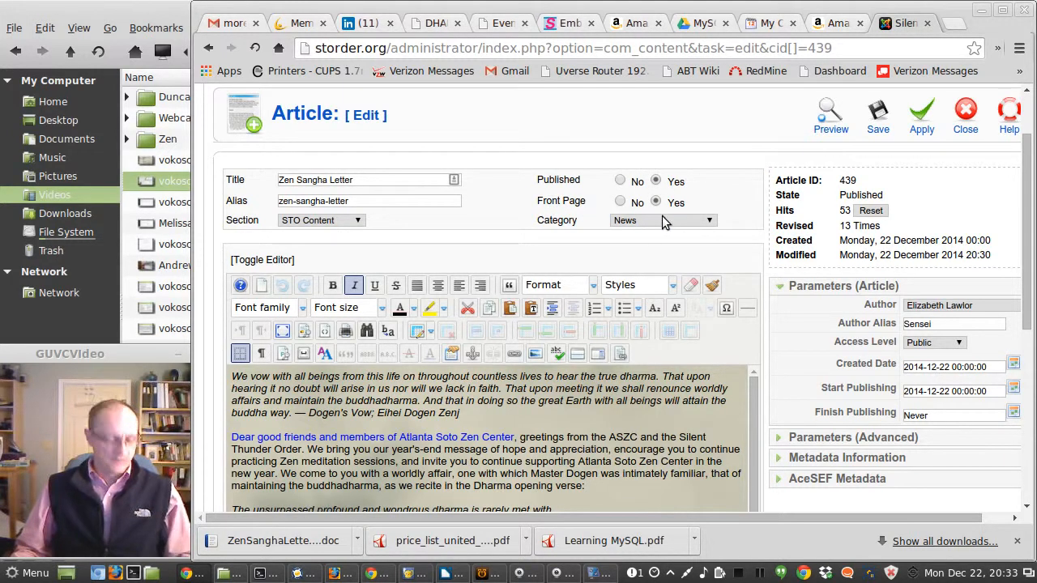
Step: Switch to the other browser window showing the public website and reload the home page
key(alt+Tab)
key(alt+Tab)
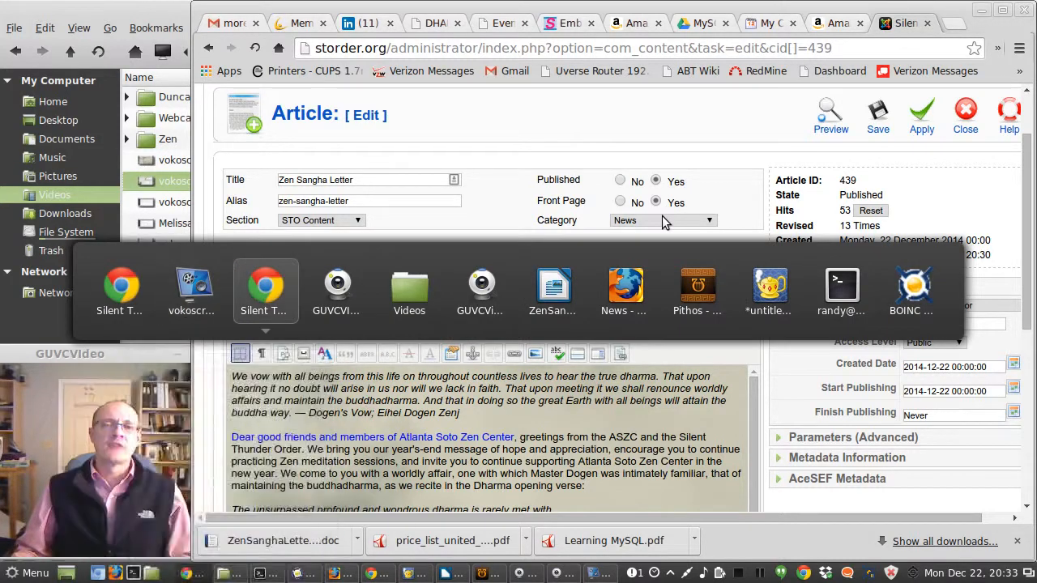
click(257, 64)
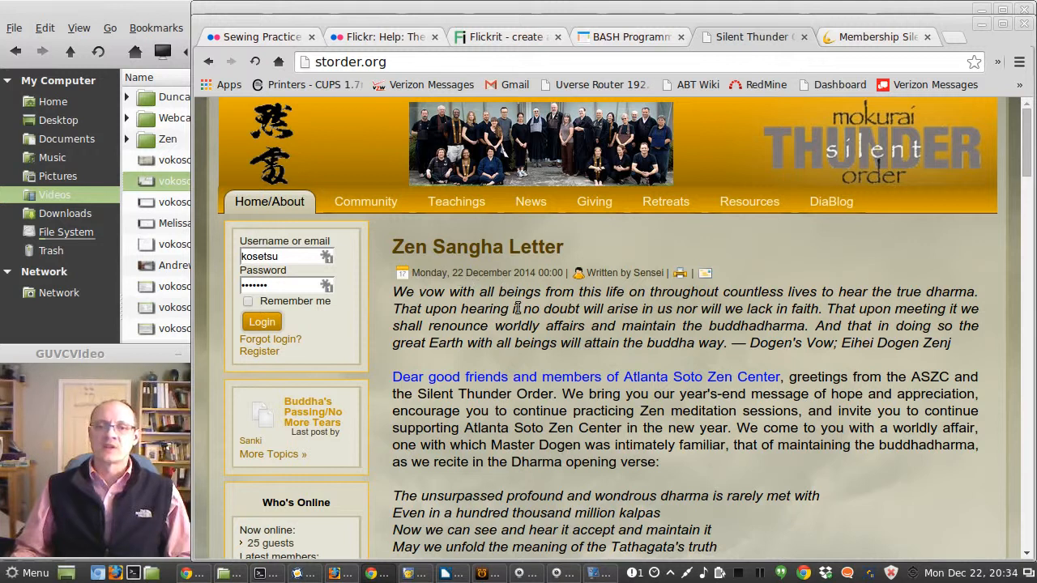
Step: Scroll through the Zen Sangha Letter as it appears on the public home page
scroll(547, 324, down, 1)
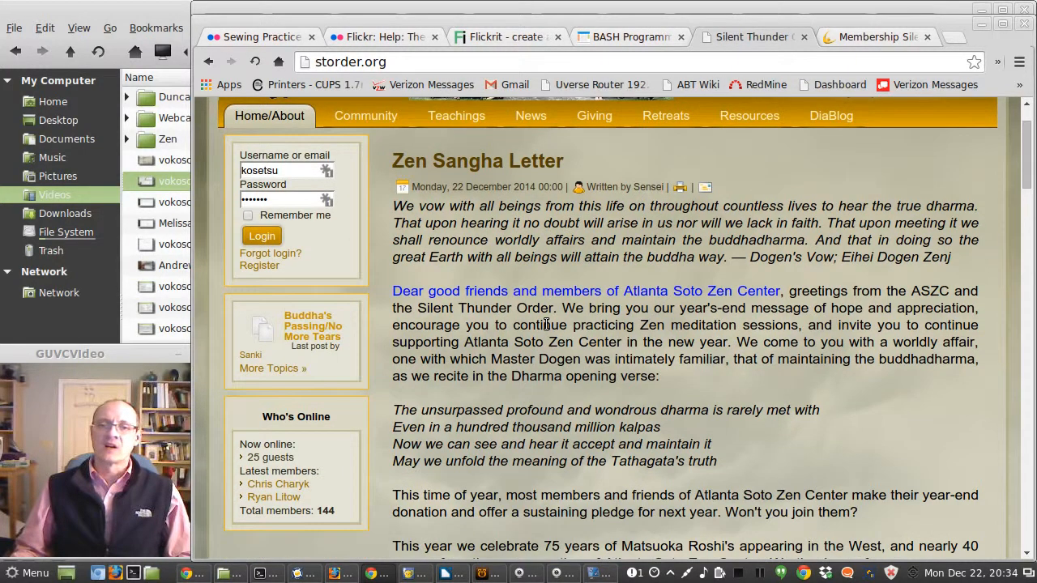
scroll(547, 324, down, 5)
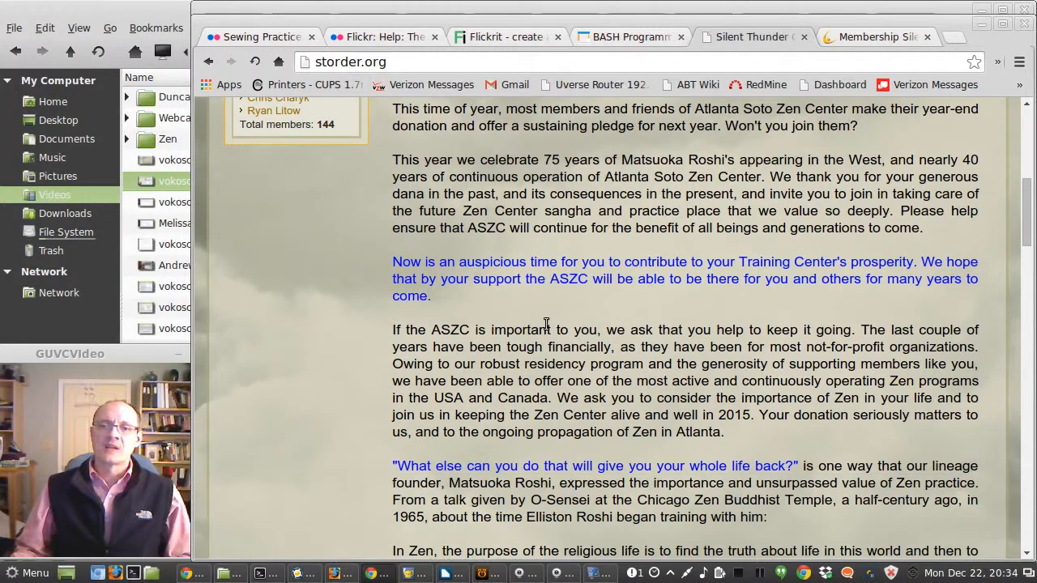
scroll(547, 324, down, 5)
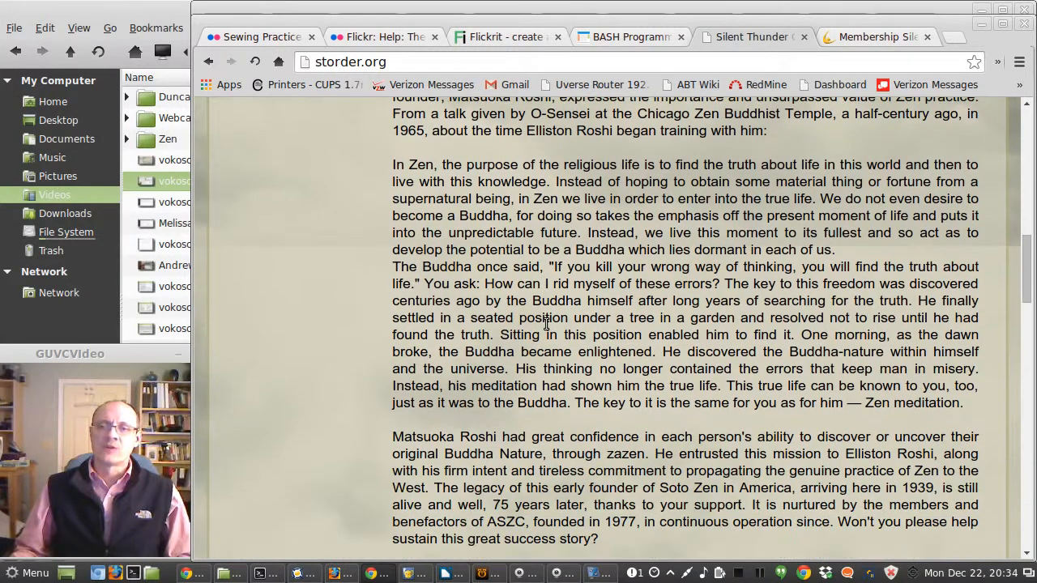
scroll(547, 324, down, 5)
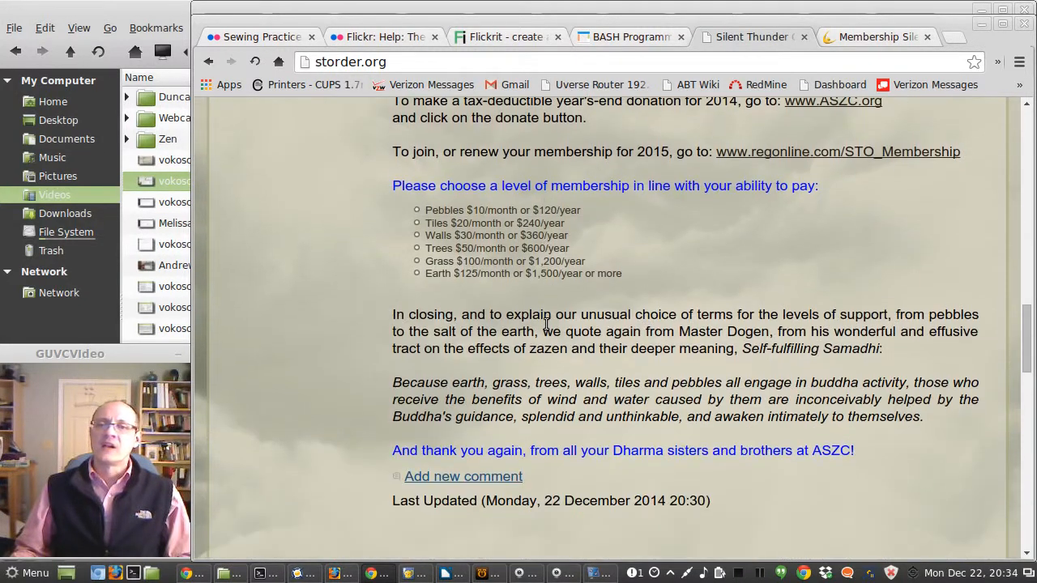
scroll(546, 324, down, 5)
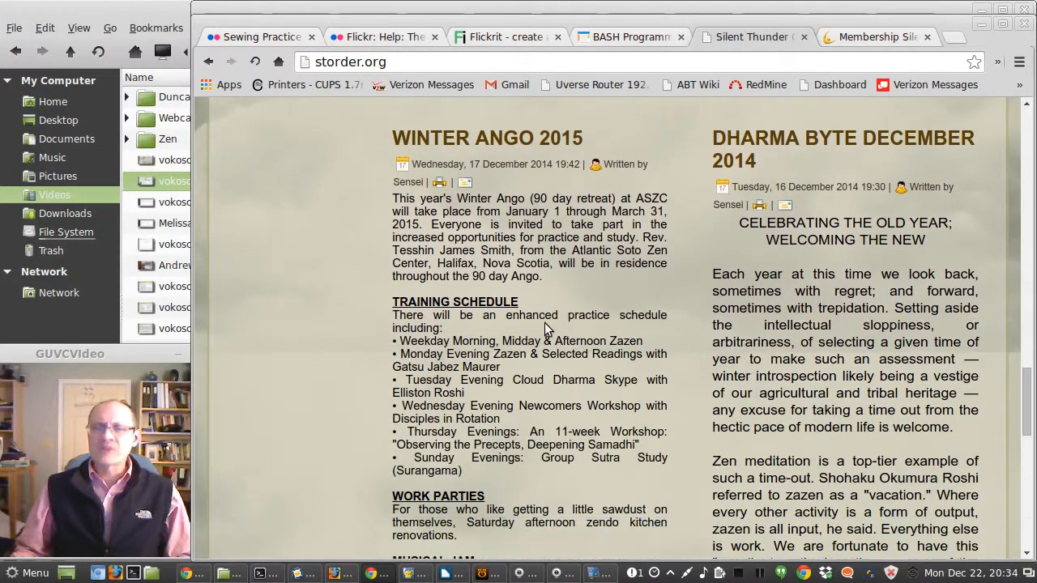
scroll(544, 322, up, 3)
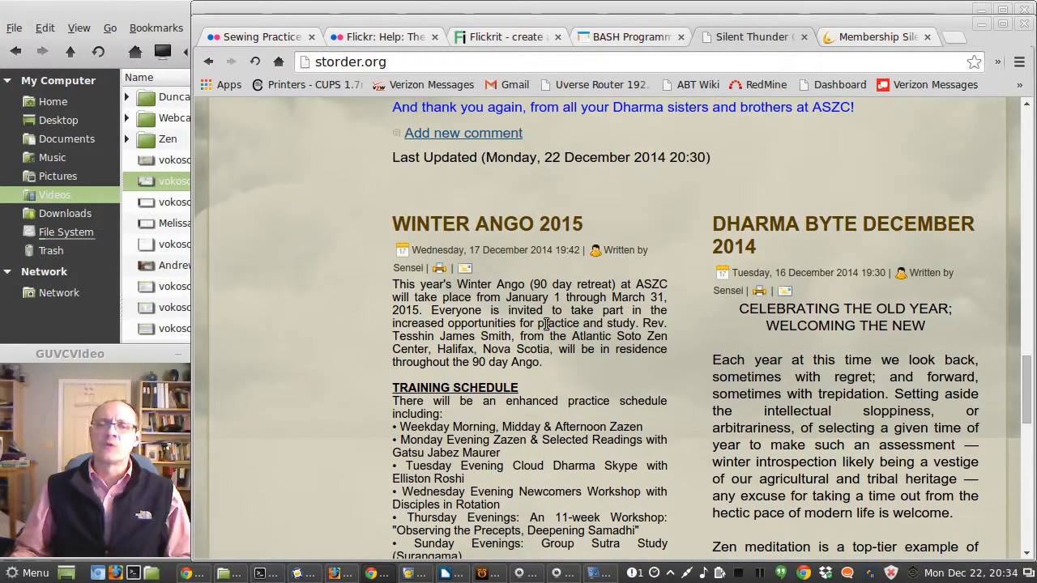
scroll(544, 322, up, 15)
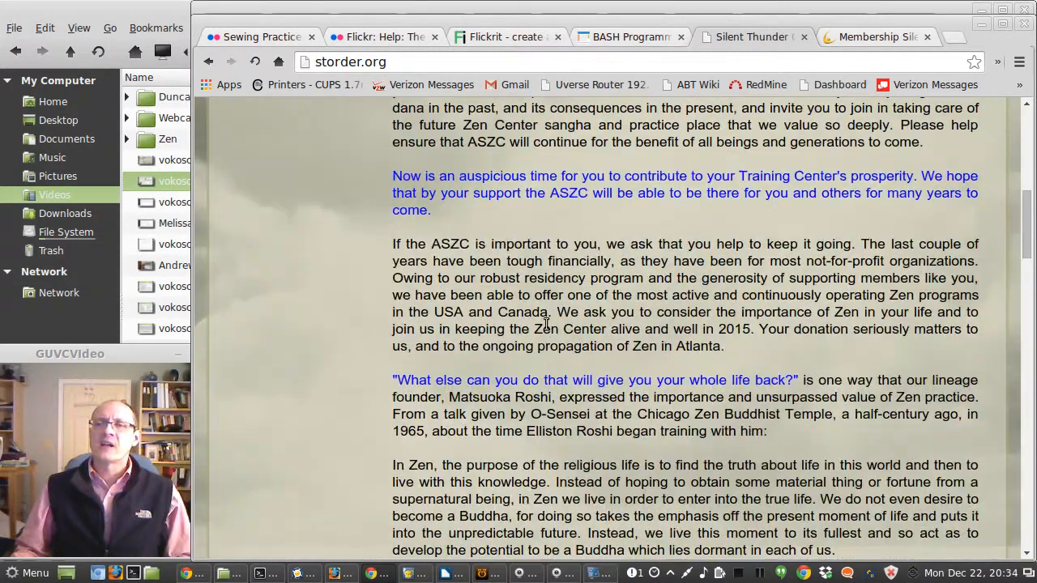
scroll(545, 324, up, 3)
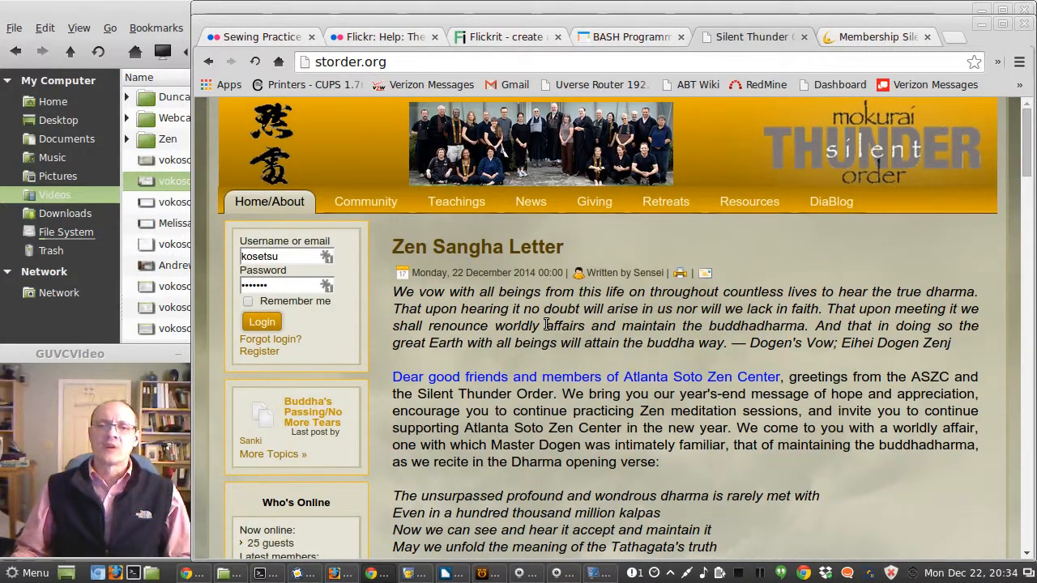
scroll(556, 335, down, 3)
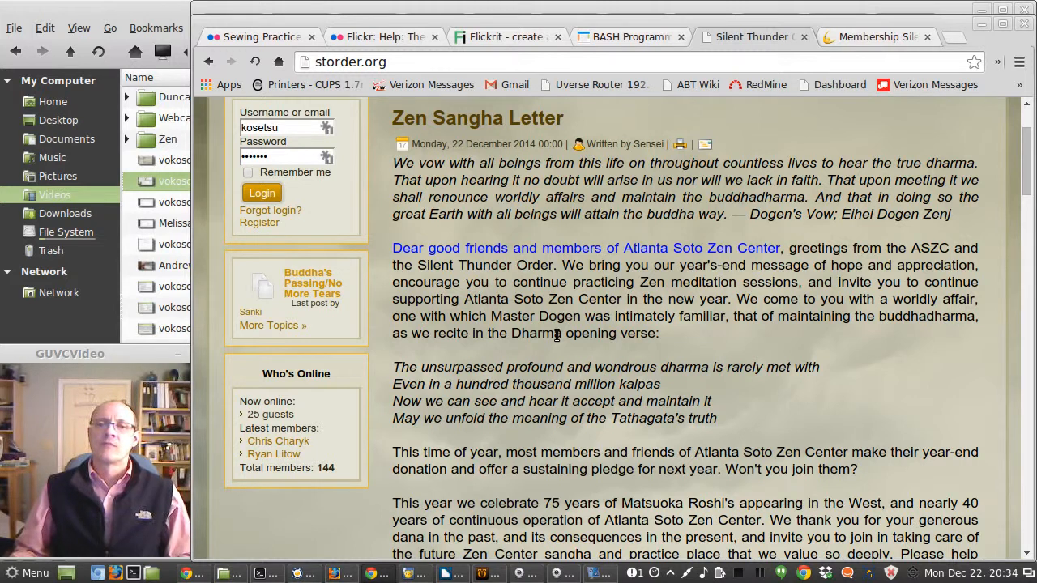
scroll(556, 335, down, 1)
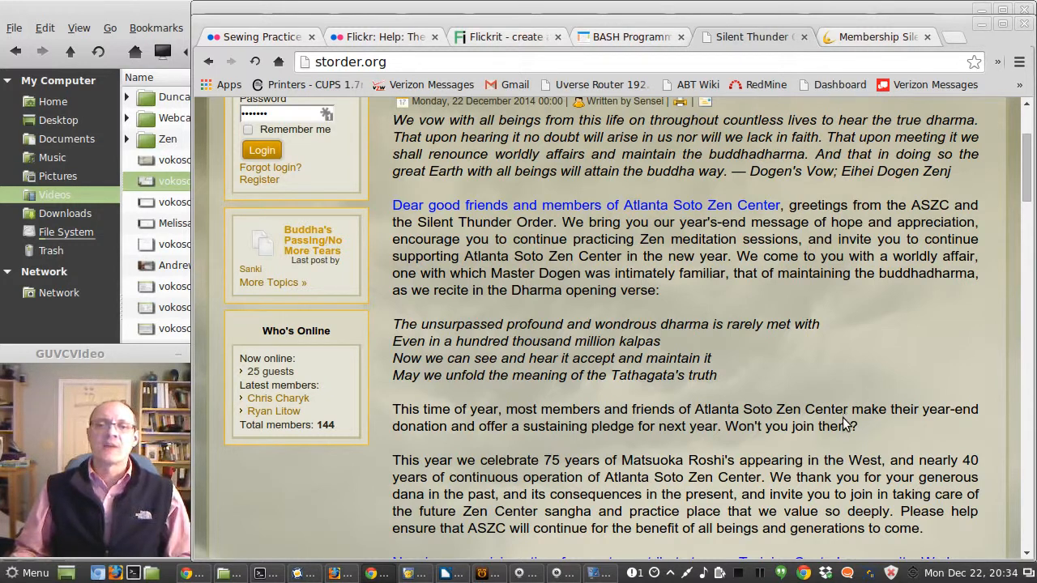
Step: Insert a Read More break after the paragraph ending 'Won't you join them?' and apply the article changes
key(alt+Tab)
scroll(695, 397, down, 1)
scroll(694, 397, down, 4)
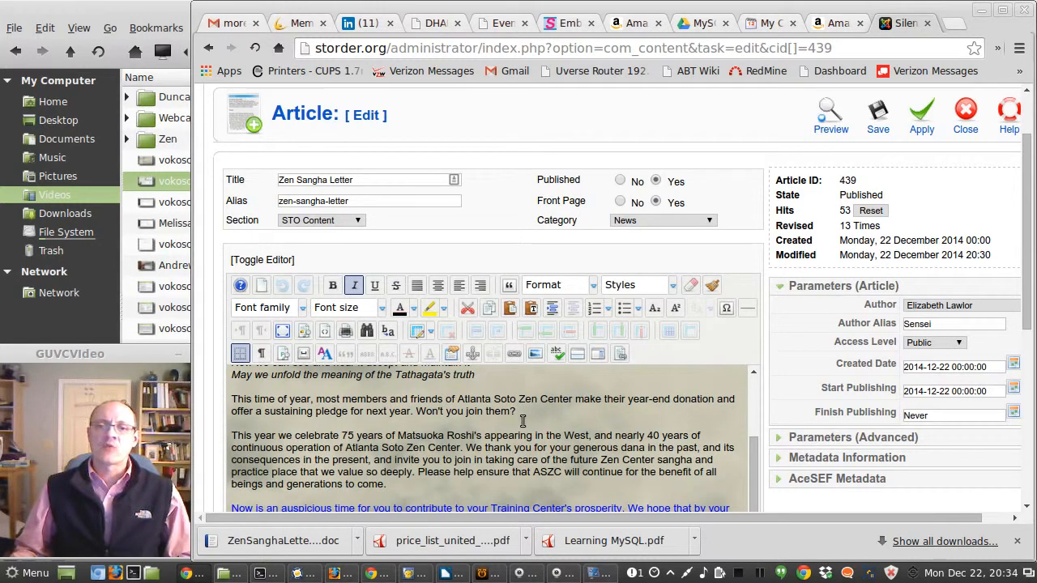
click(526, 411)
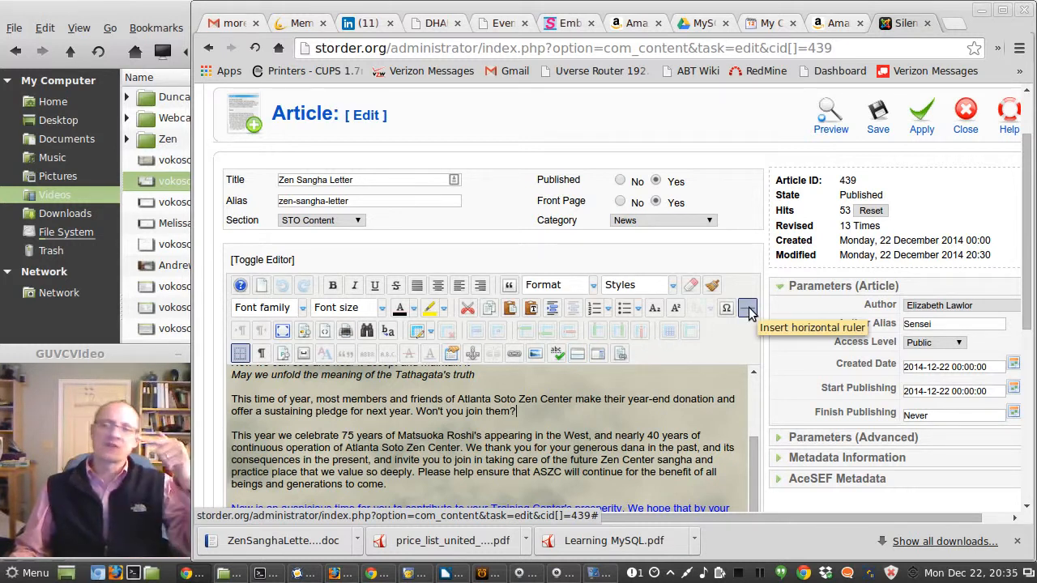
click(577, 354)
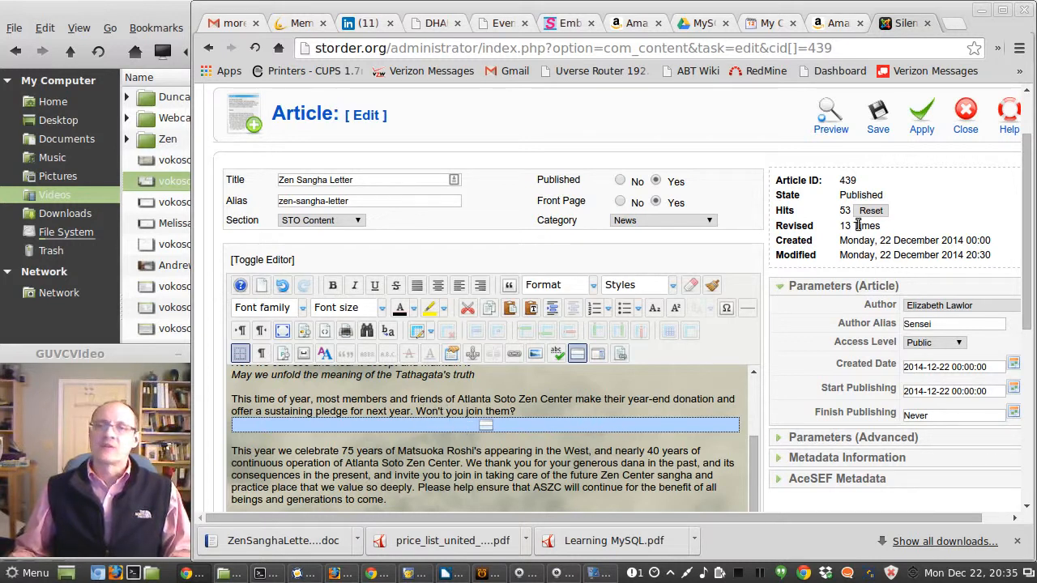
click(921, 122)
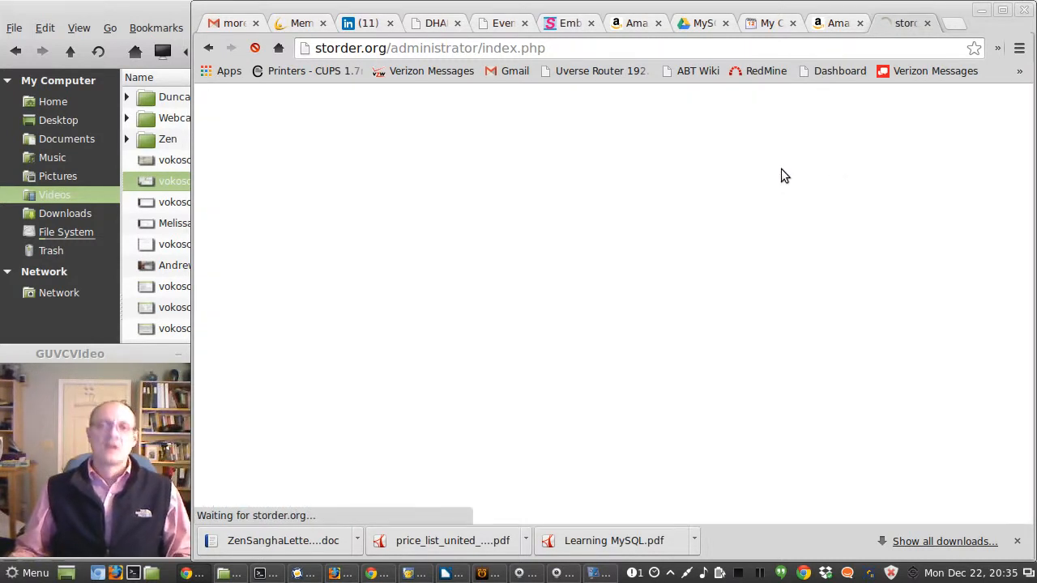
Step: Reload the public home page and open the letter's full text through its More link
key(alt+Tab)
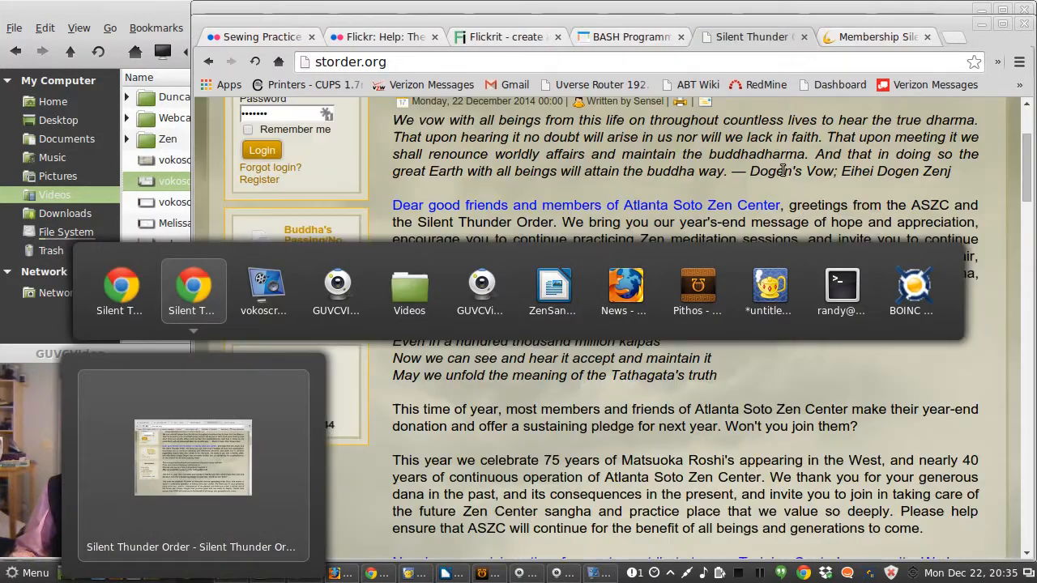
click(257, 63)
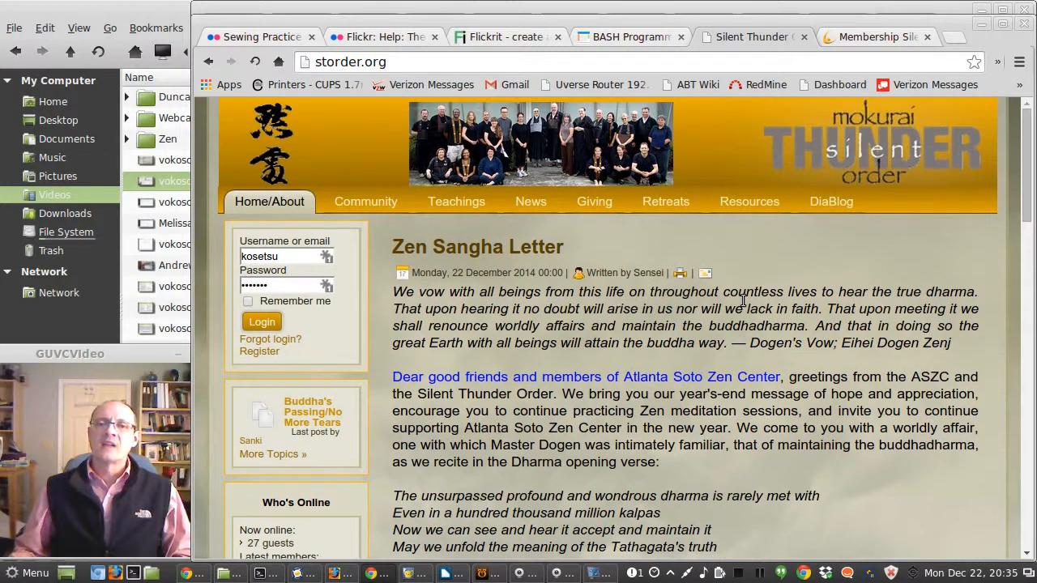
scroll(741, 301, down, 2)
scroll(617, 312, down, 3)
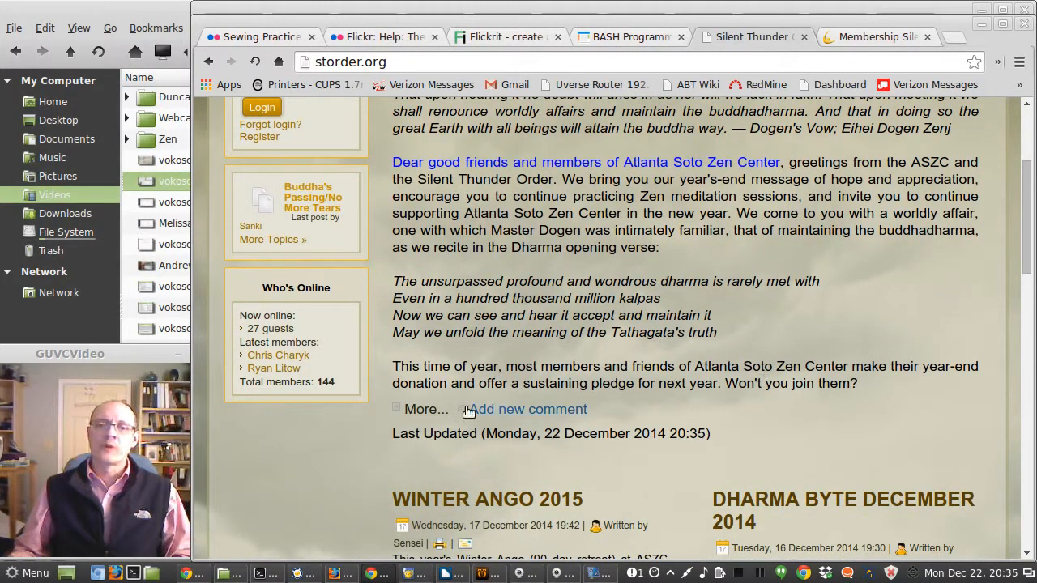
click(419, 411)
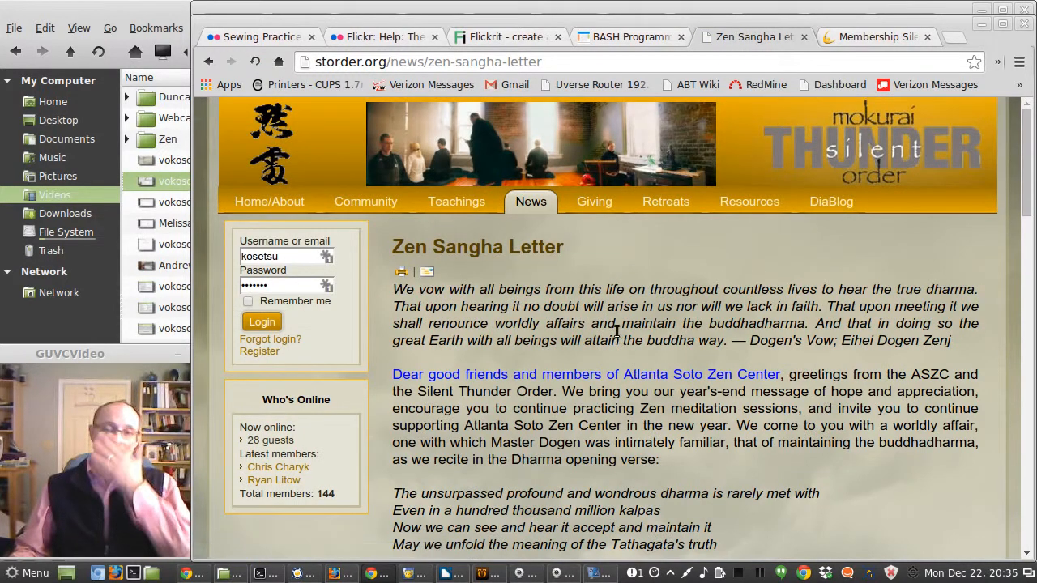
Step: Scroll through the full Zen Sangha Letter page on the public site
scroll(591, 259, down, 10)
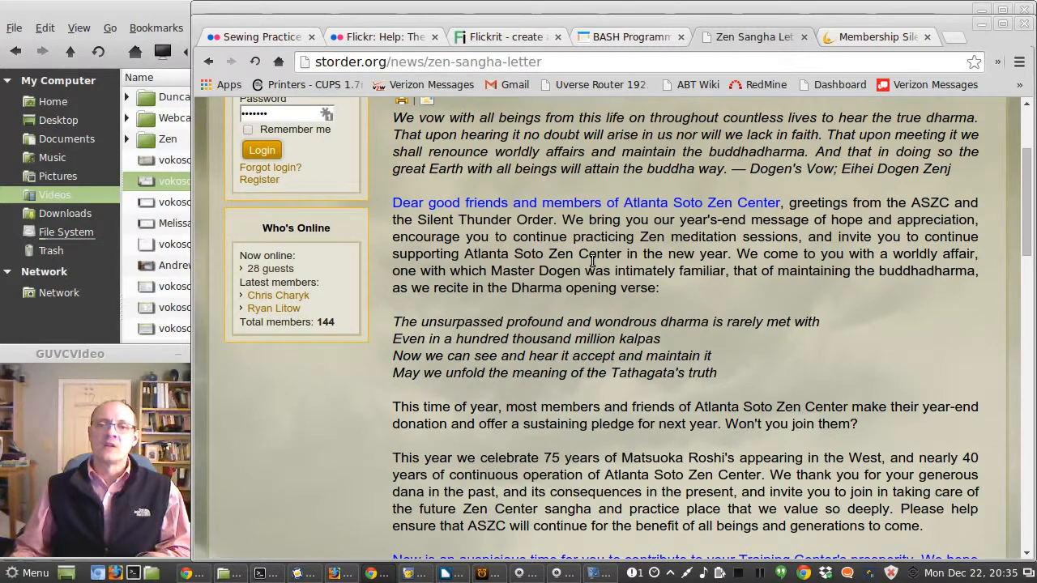
scroll(592, 260, down, 15)
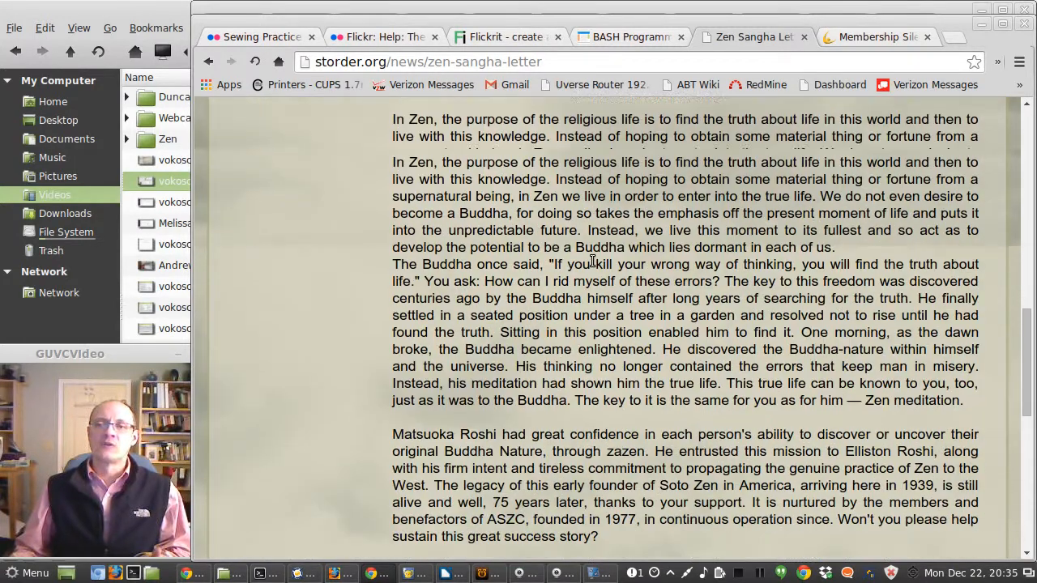
scroll(592, 260, down, 5)
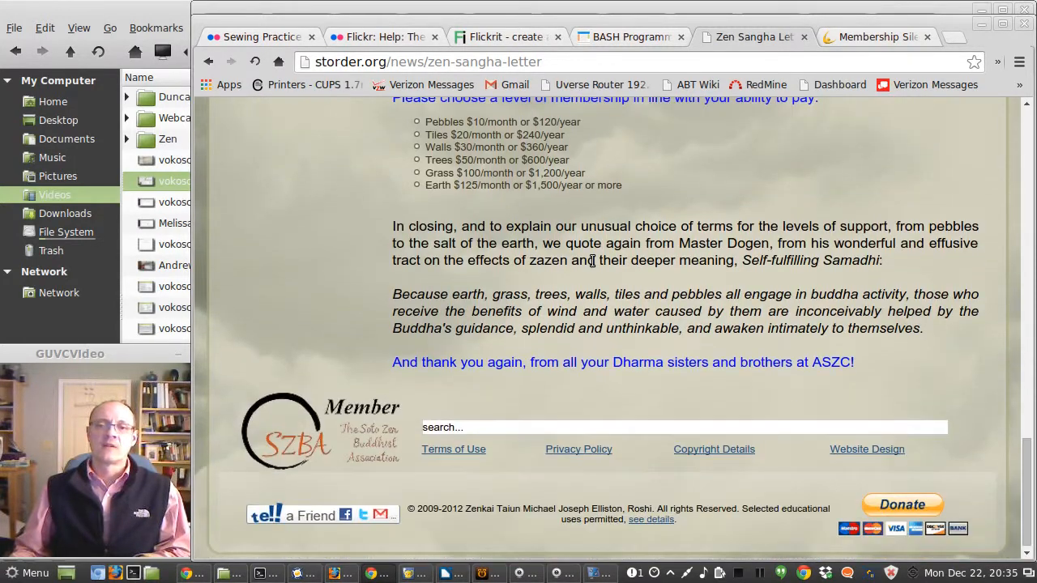
scroll(590, 259, up, 5)
scroll(590, 259, up, 20)
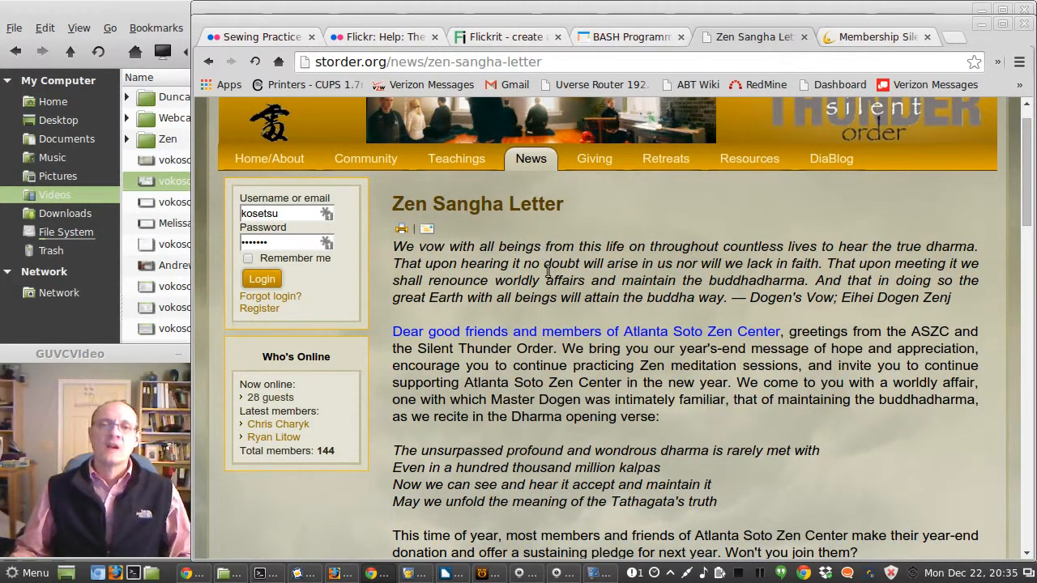
scroll(547, 269, up, 1)
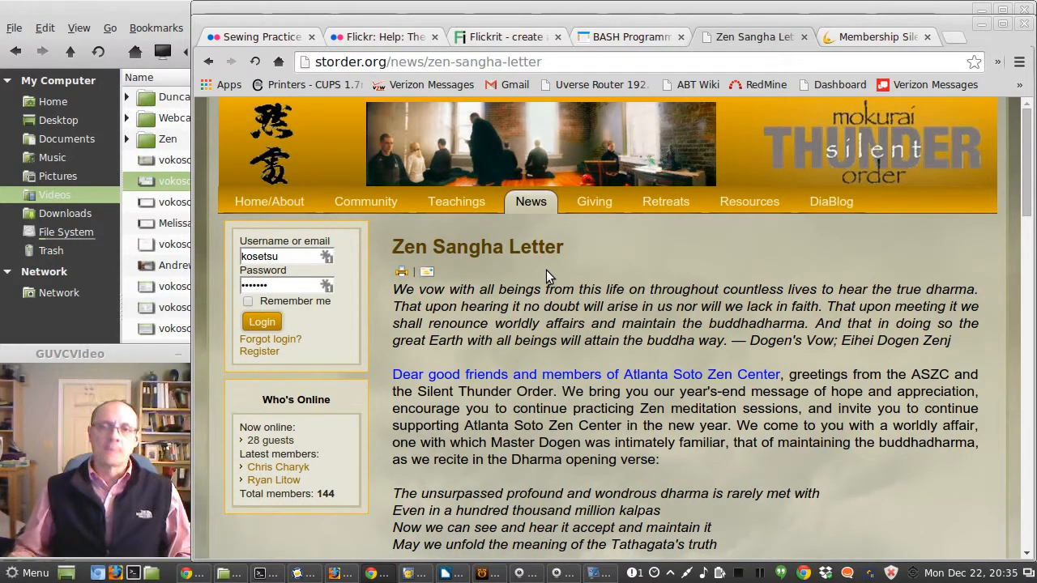
Step: Return to the article editor and save the Zen Sangha Letter article
key(alt+Tab)
scroll(599, 361, down, 3)
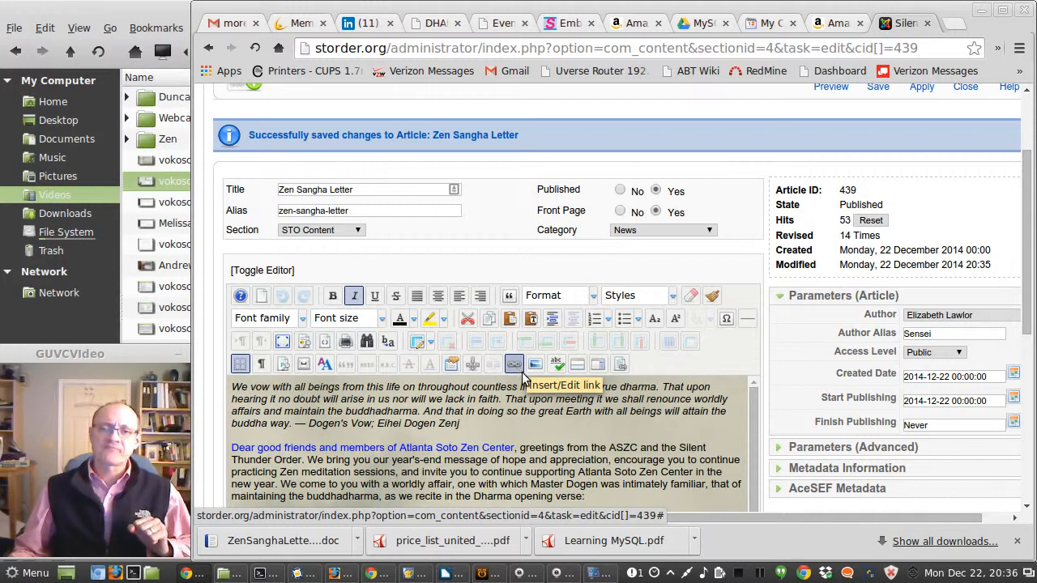
scroll(602, 376, up, 3)
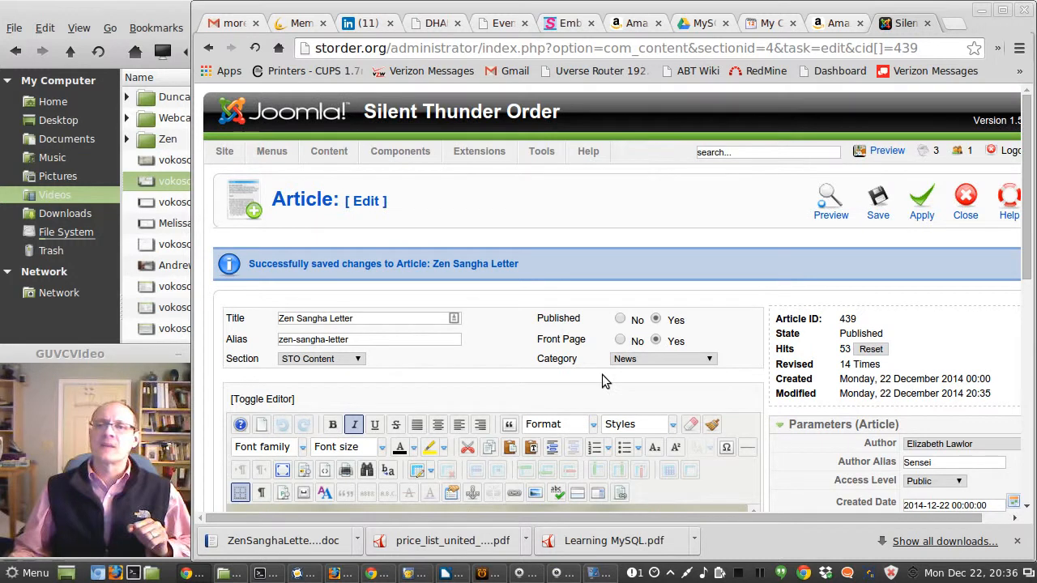
click(880, 196)
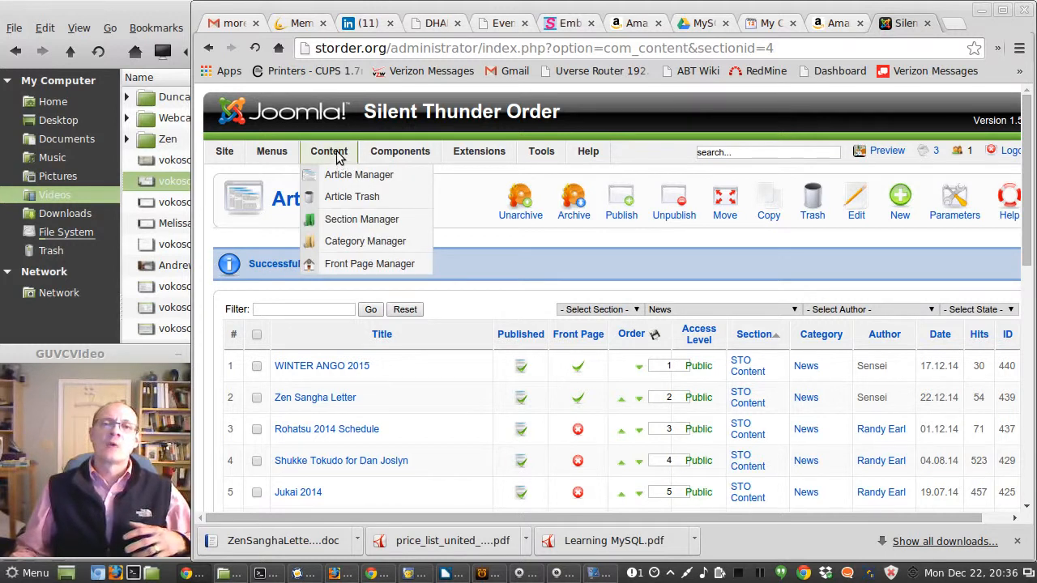
Step: Open the AcyMailing Newsletters list and browse the existing newsletters
mouse_move(405, 162)
mouse_move(413, 240)
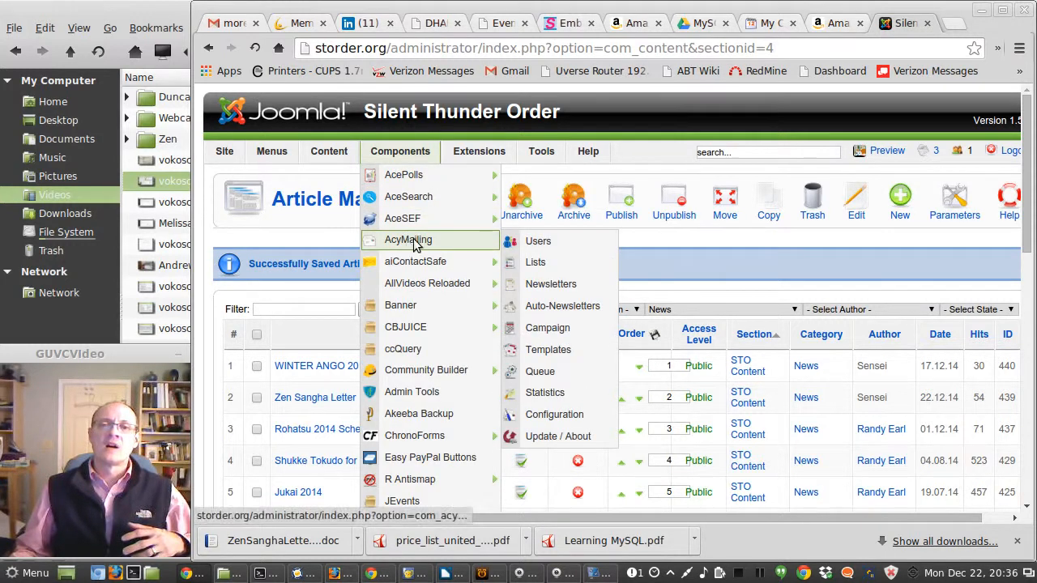
click(550, 287)
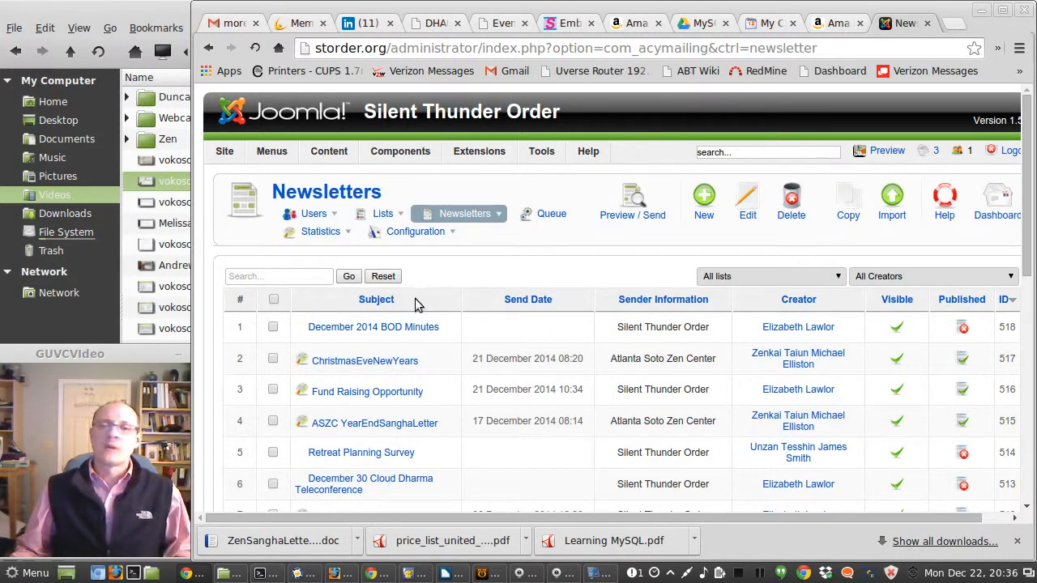
scroll(388, 324, down, 3)
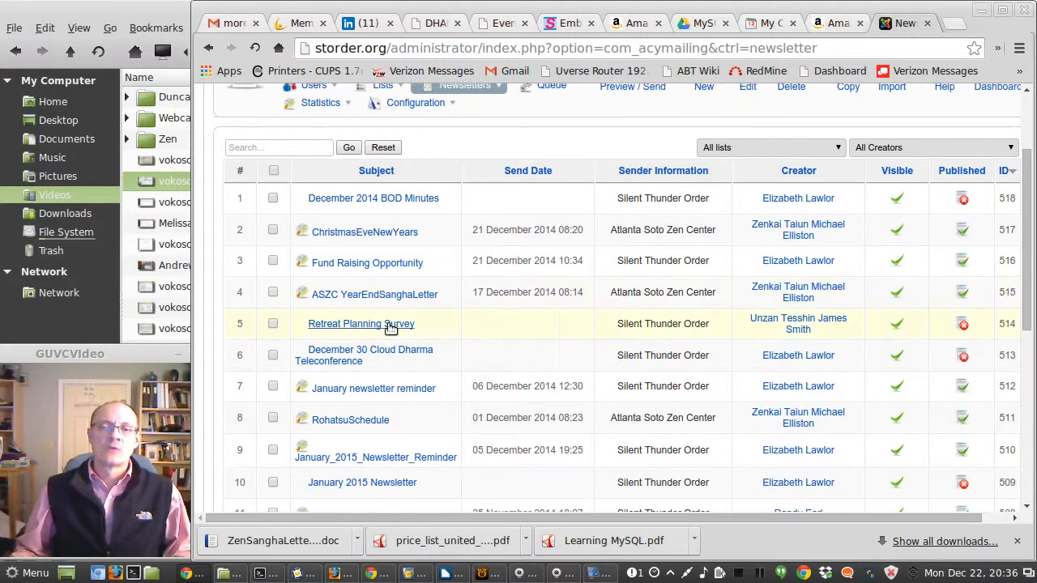
Step: Open the January 2015 Newsletter for editing and scroll to its Zen Sangha Letter section
scroll(388, 324, down, 1)
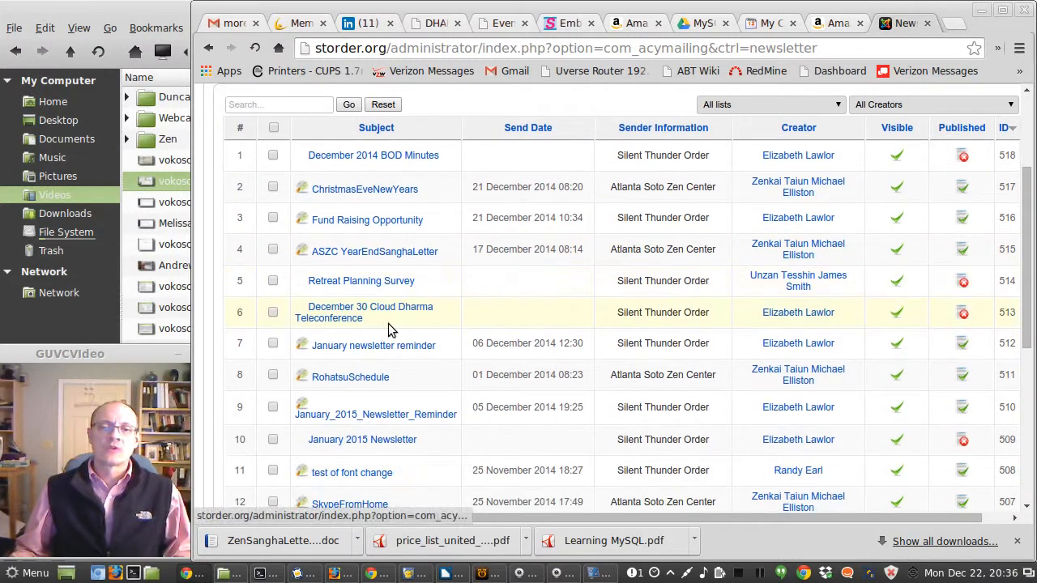
click(362, 440)
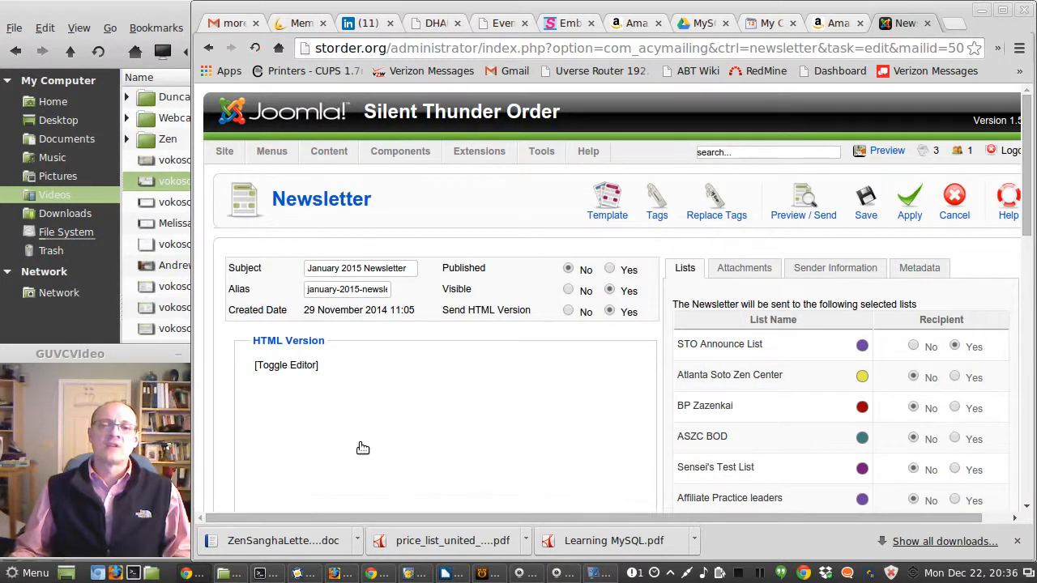
scroll(682, 357, down, 3)
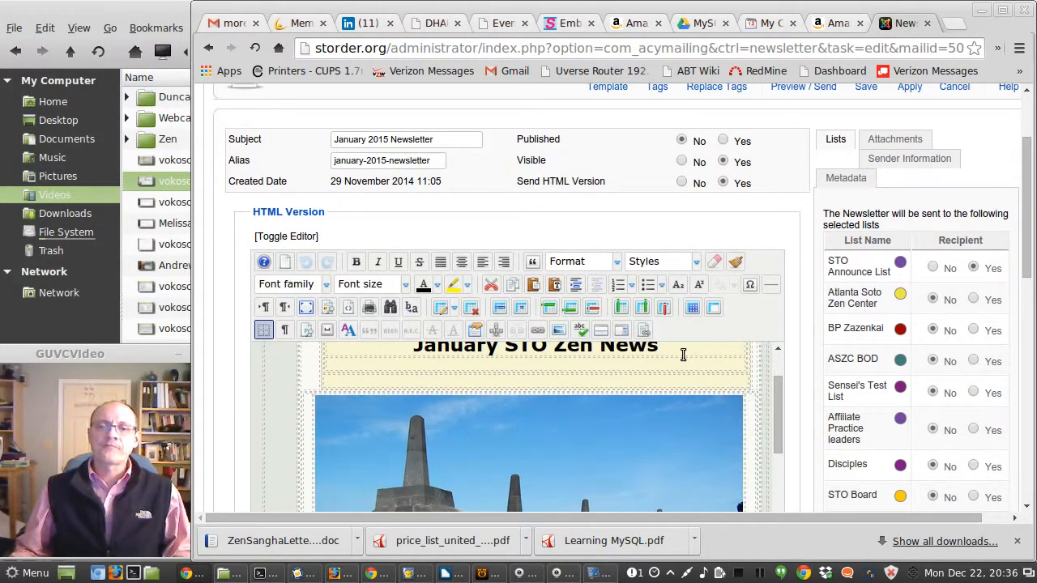
scroll(882, 348, down, 8)
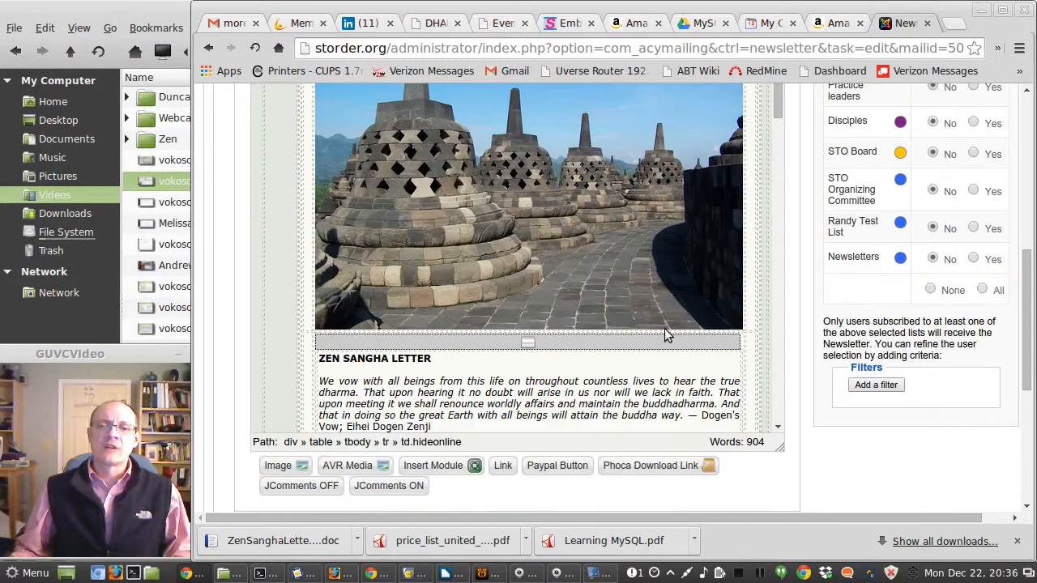
scroll(638, 320, down, 5)
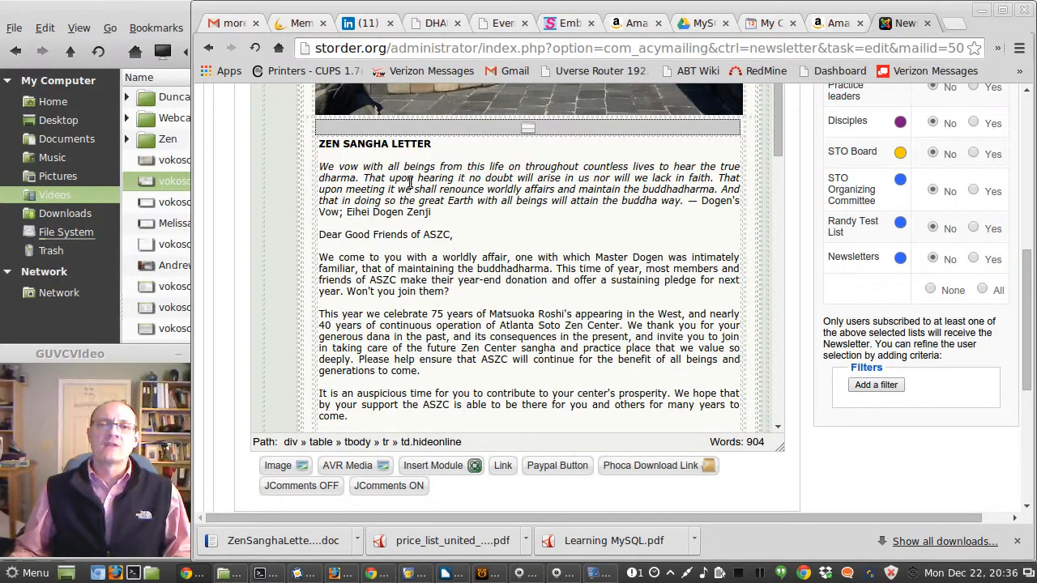
scroll(409, 195, down, 5)
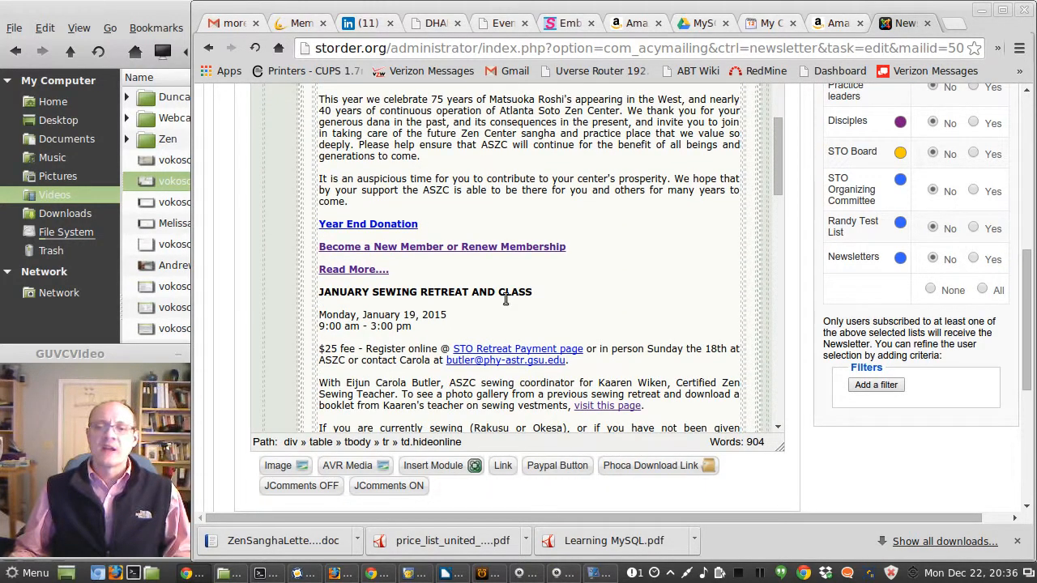
Step: Switch to the ZenSanghaLetterOnline-2014 document, scroll through its text, and close it
click(448, 573)
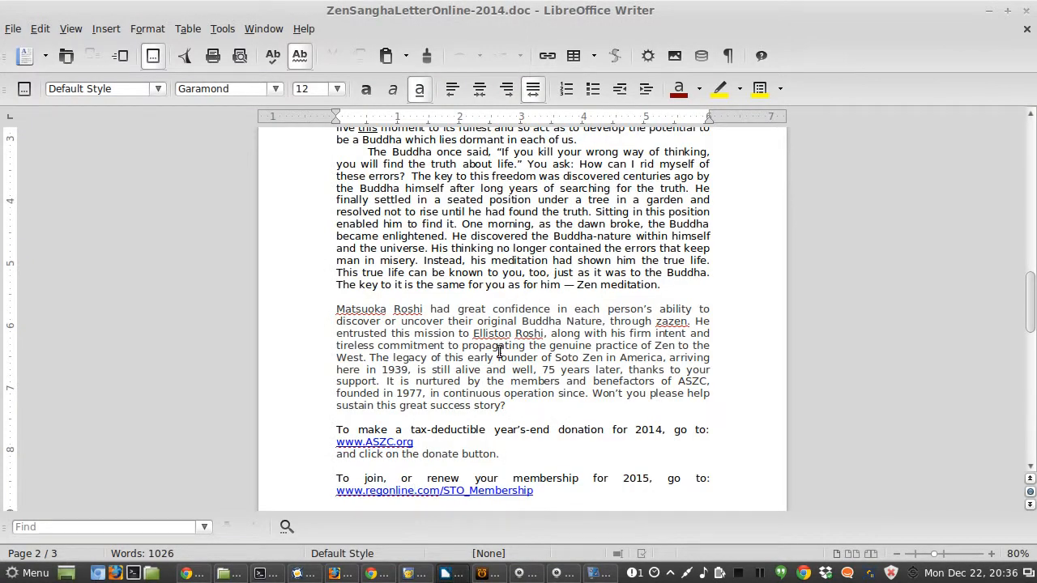
scroll(500, 350, down, 3)
scroll(500, 349, up, 4)
scroll(499, 350, up, 10)
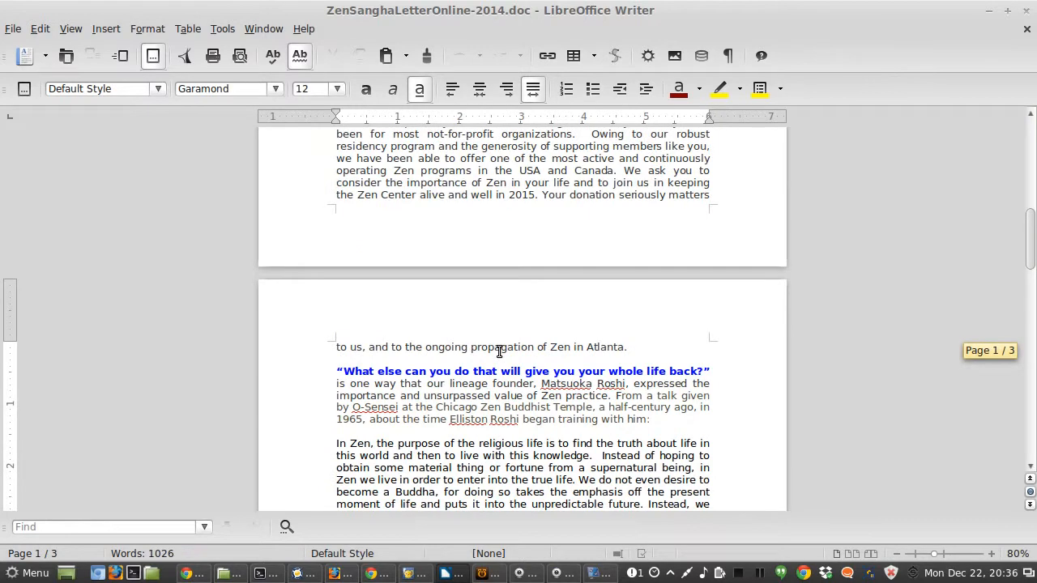
scroll(500, 350, up, 6)
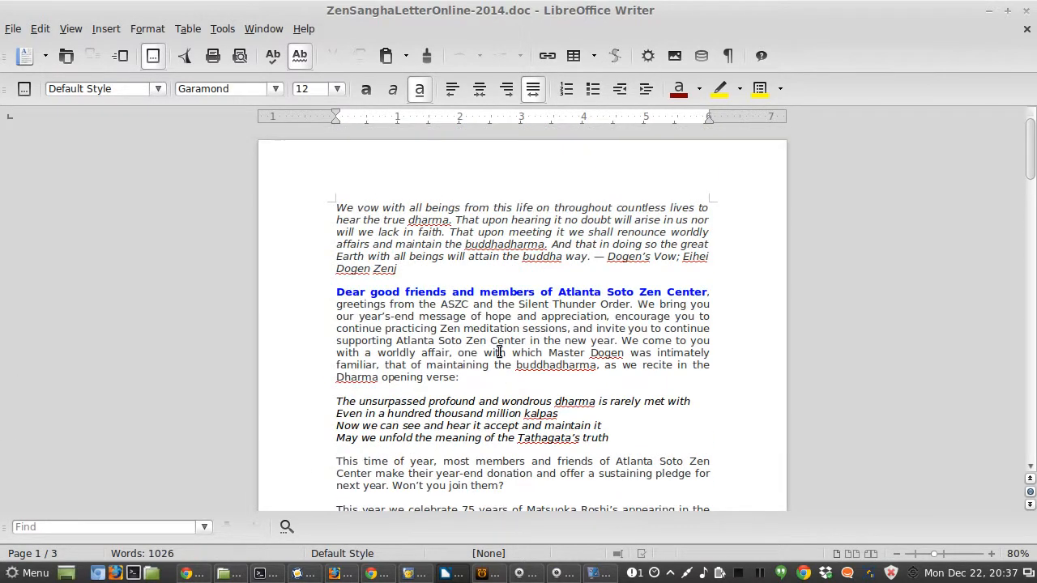
scroll(500, 350, down, 15)
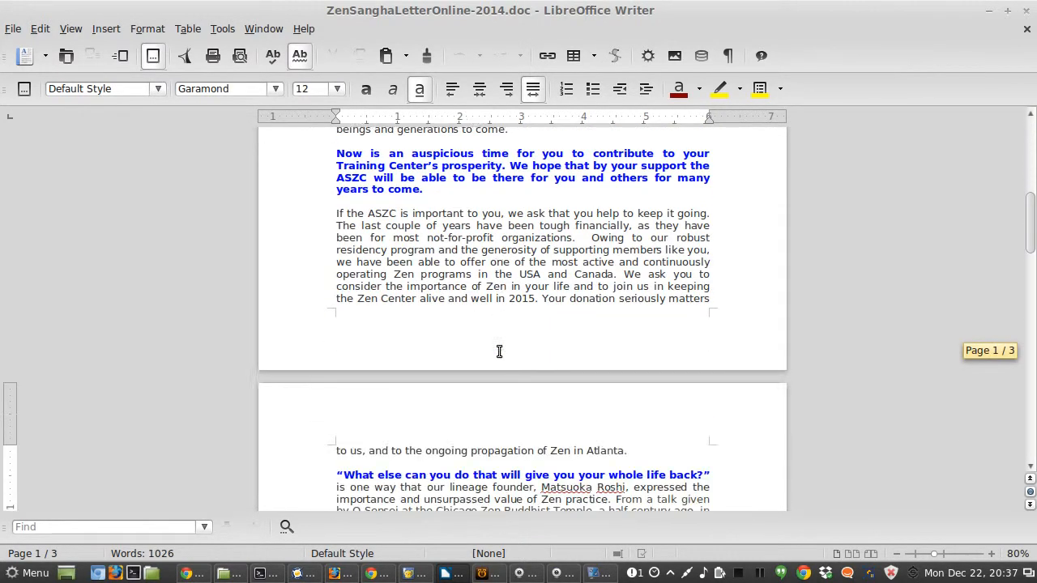
scroll(499, 350, down, 15)
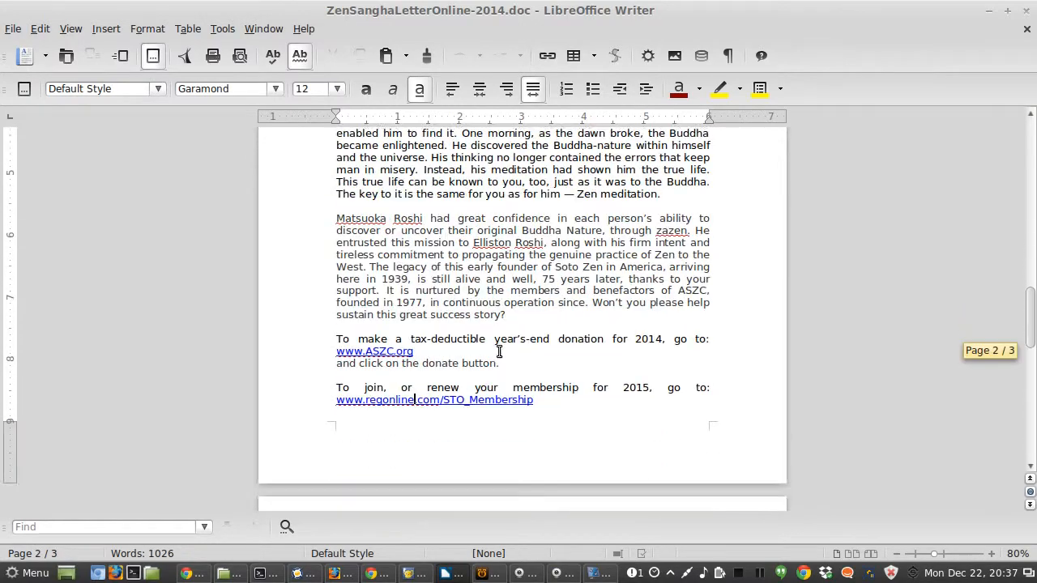
click(1026, 11)
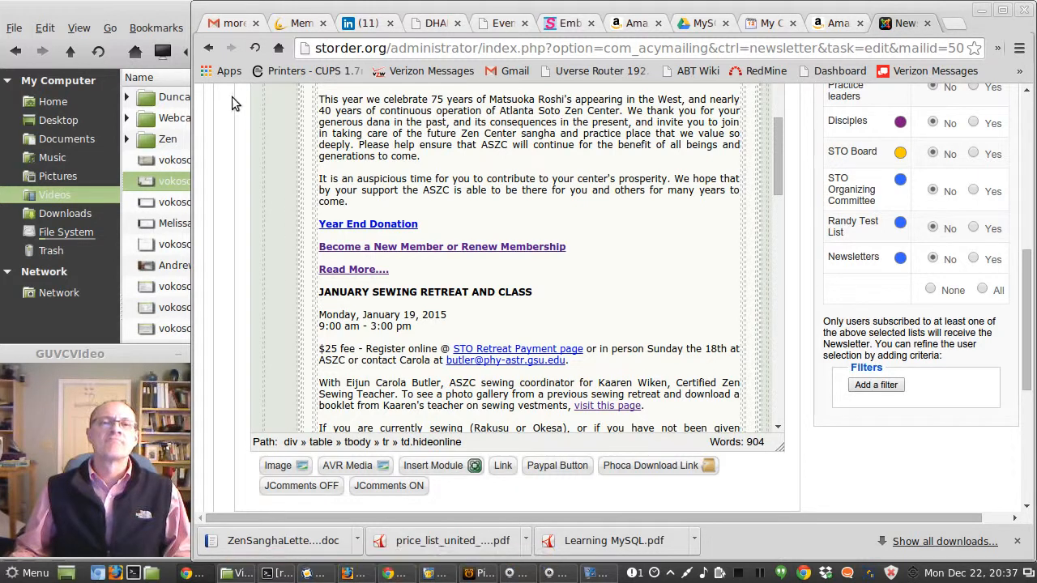
Step: Preview the ZenSanghaLetterReadMore.doc e-mail attachment and look through its text before closing the preview
click(232, 26)
scroll(421, 206, down, 3)
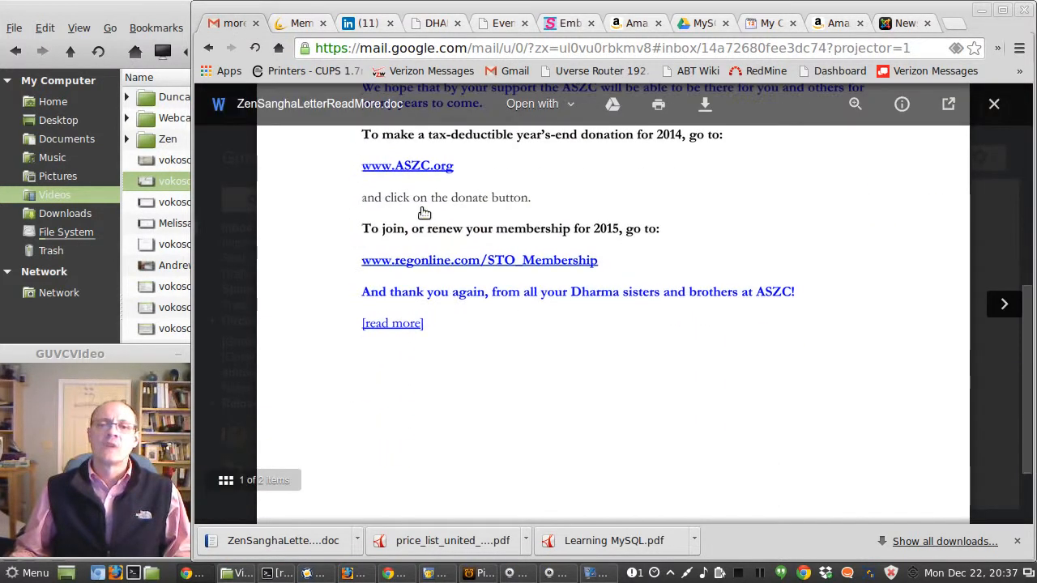
drag(433, 326, 340, 27)
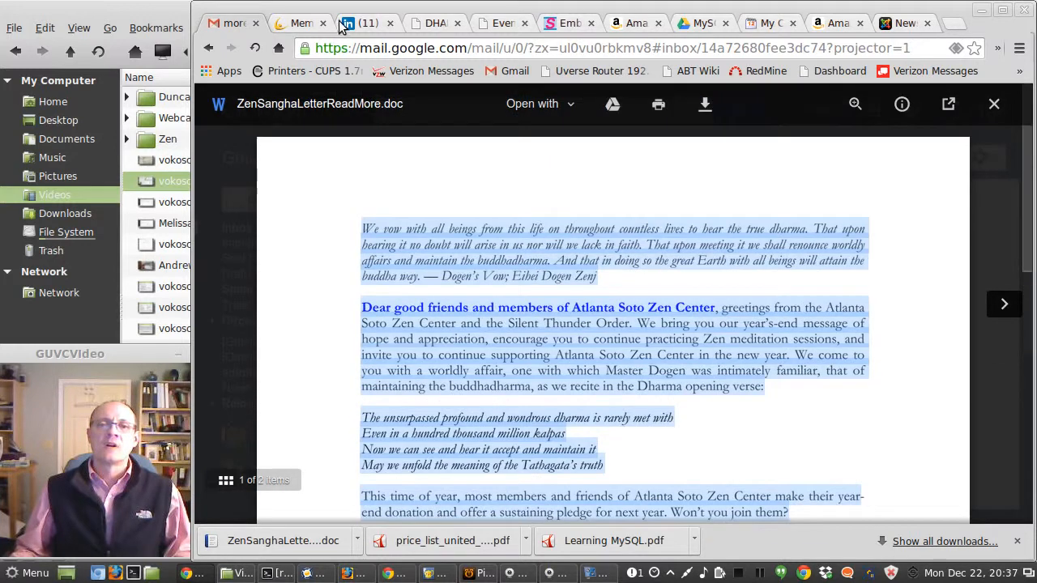
right_click(430, 325)
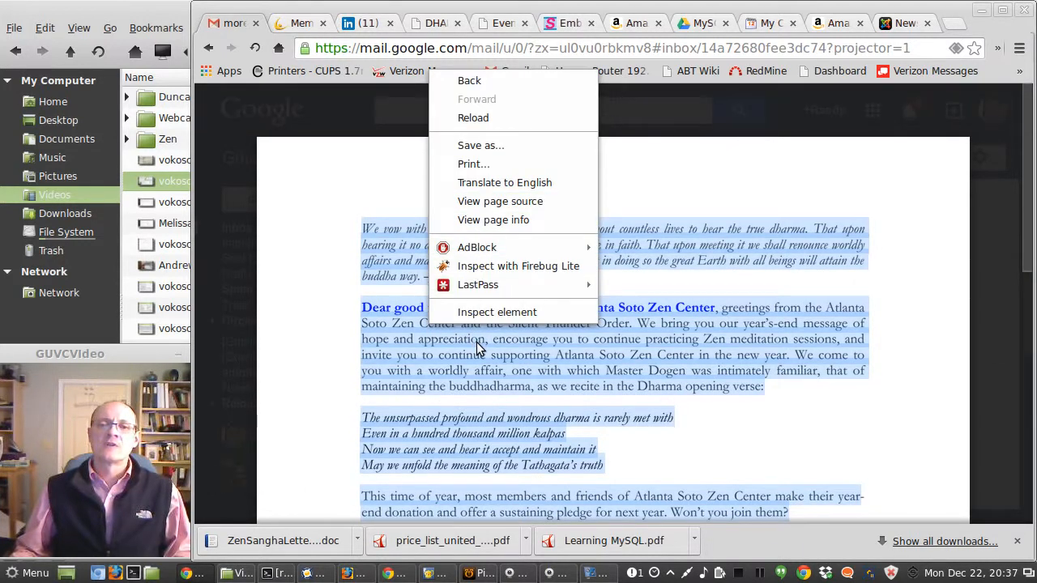
key(Escape)
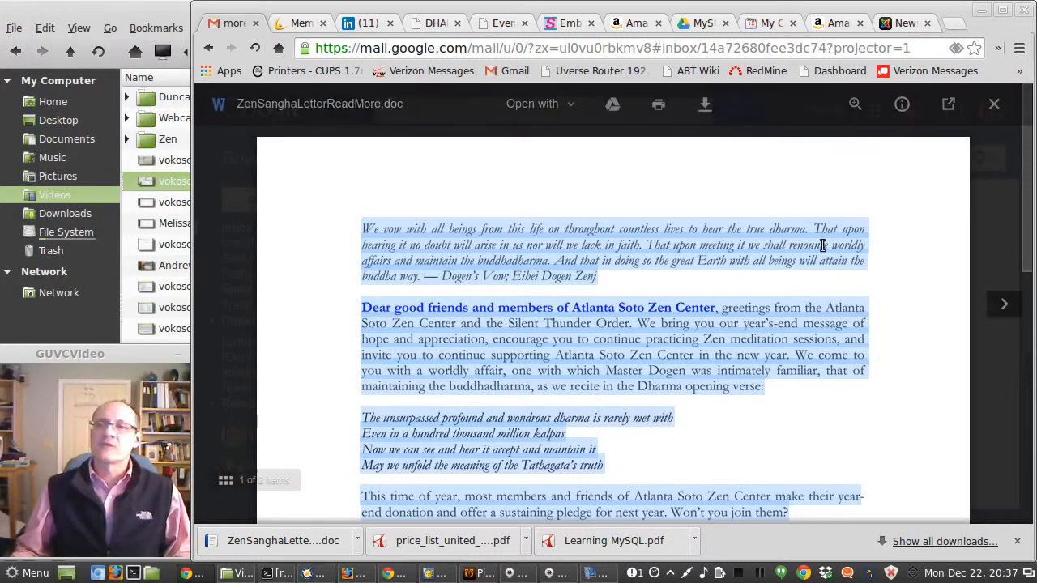
click(996, 105)
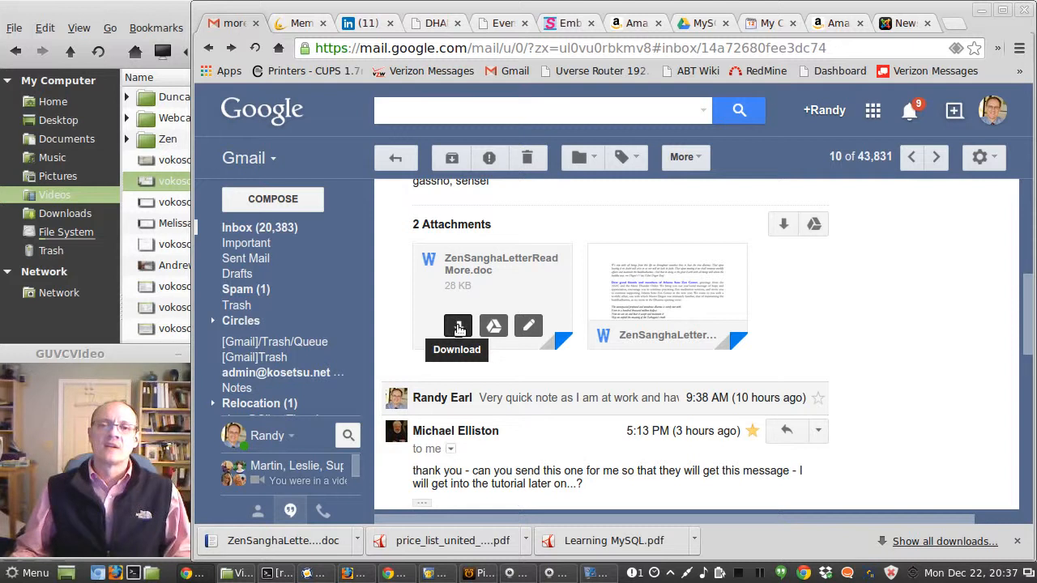
Step: Download ZenSanghaLetterReadMore.doc into the documents folder and open the downloaded file
click(457, 325)
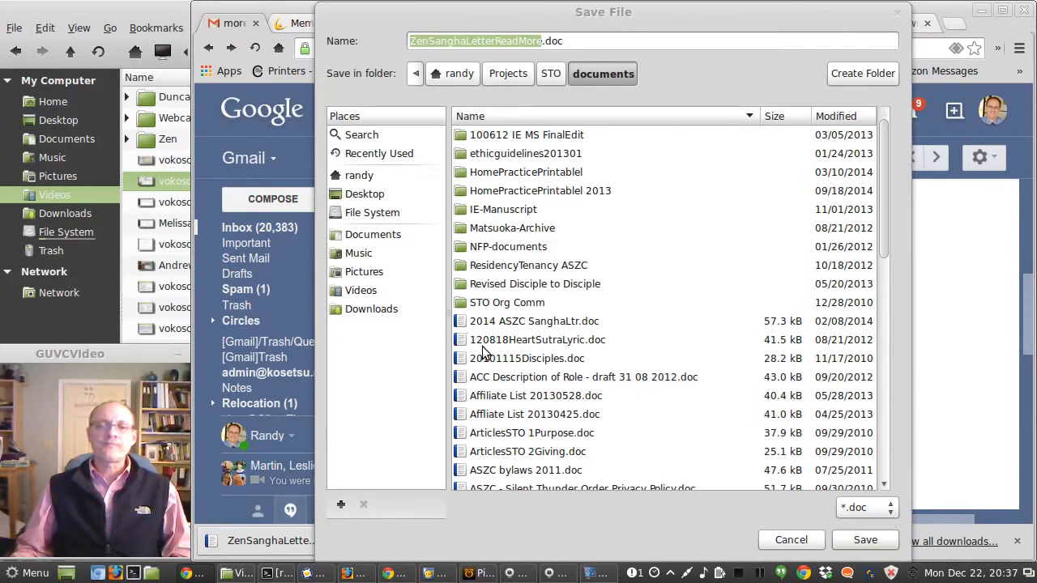
click(863, 538)
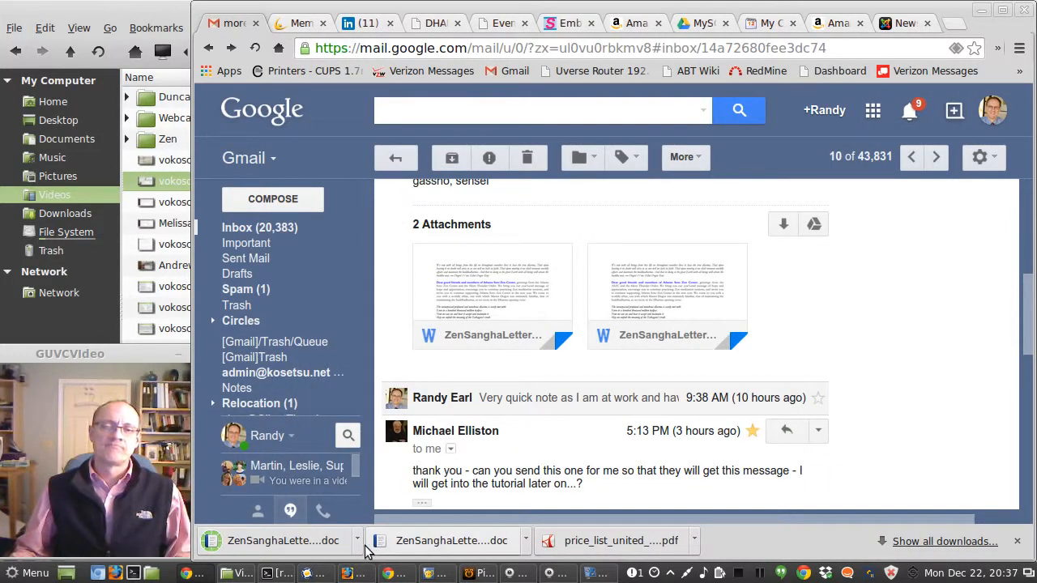
click(357, 542)
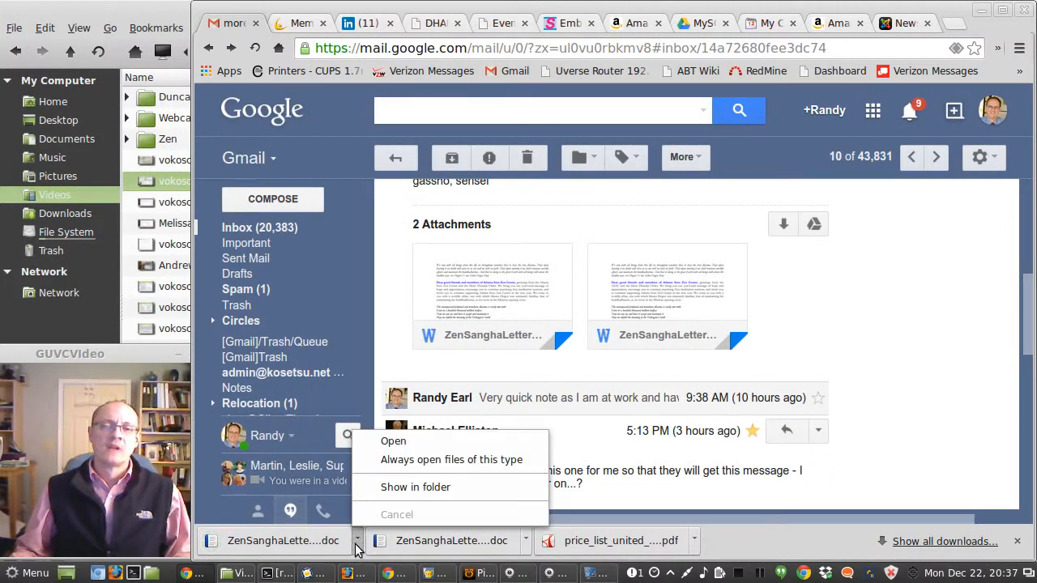
click(388, 450)
Step: Select and copy the entire text of the ZenSanghaLetterReadMore document
scroll(461, 385, down, 5)
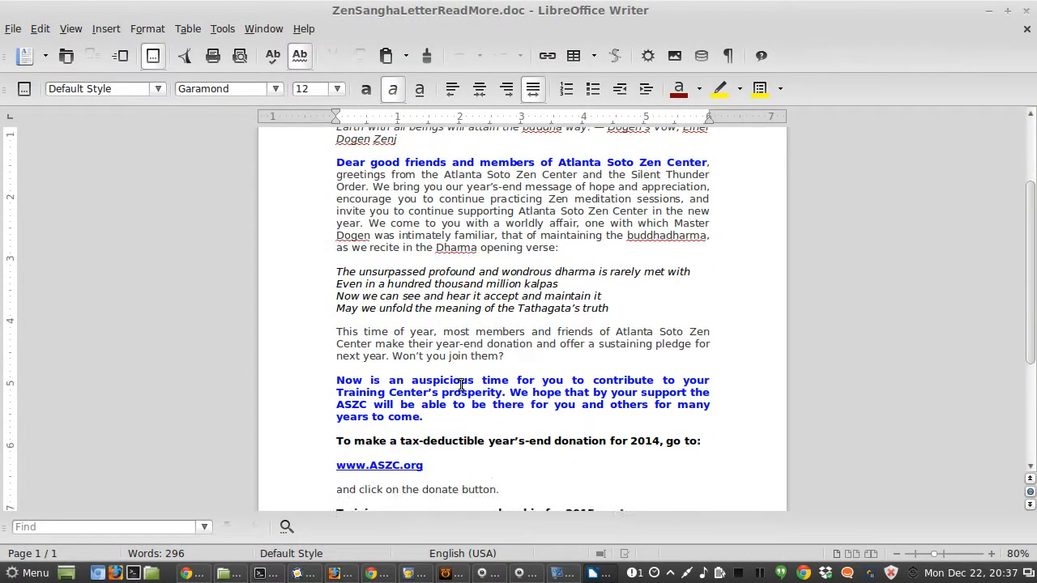
scroll(462, 385, down, 4)
key(ctrl+a)
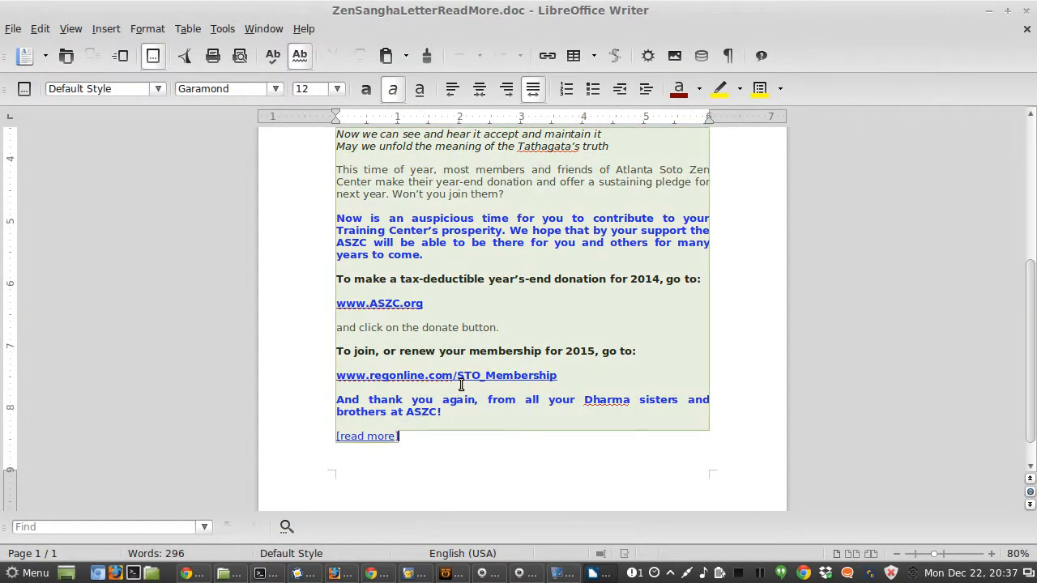
right_click(478, 204)
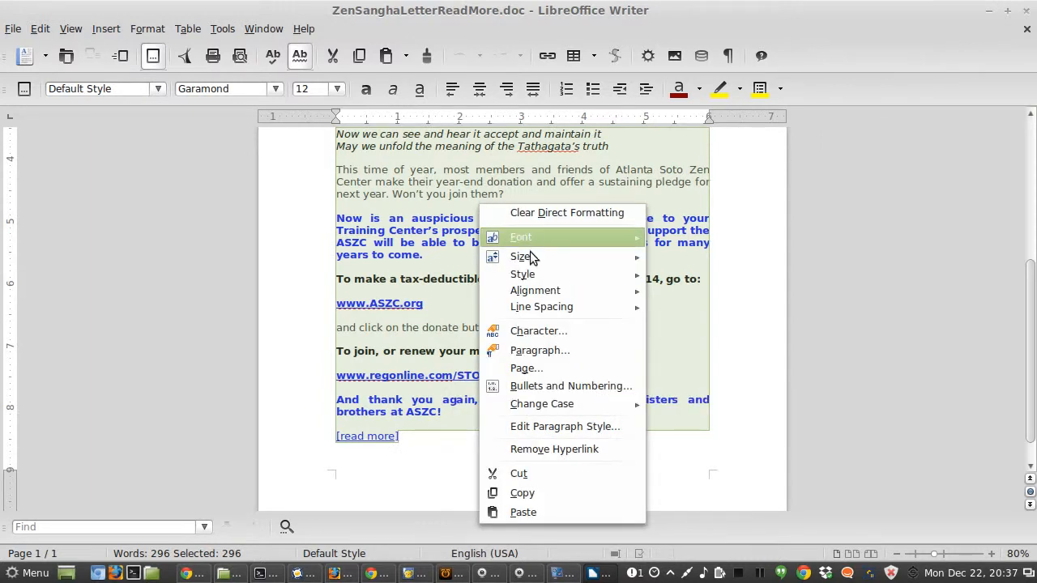
click(527, 493)
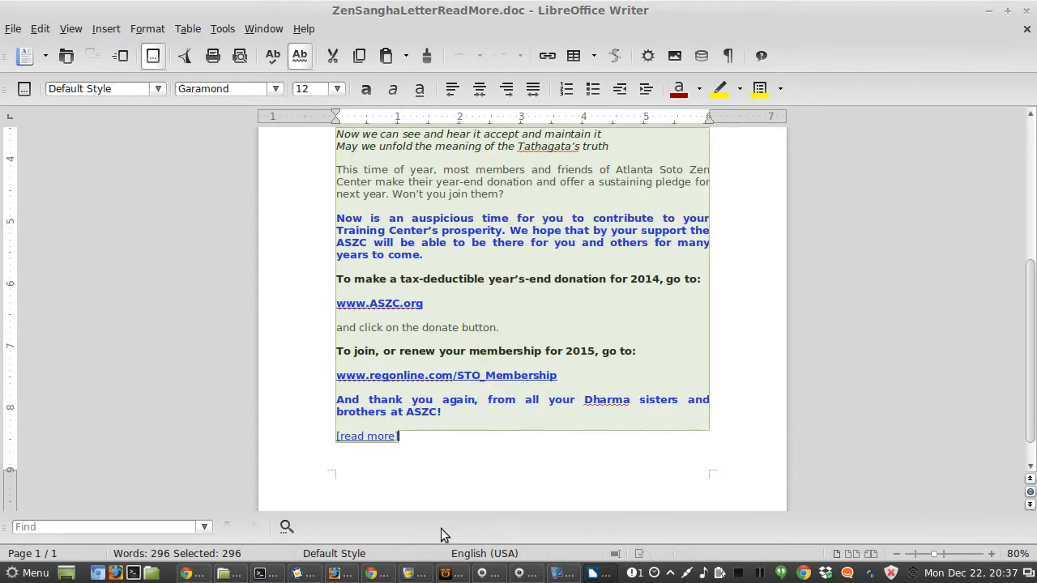
Step: Return to the January 2015 Newsletter editor and place the cursor after the Read More.... link
click(193, 573)
click(197, 574)
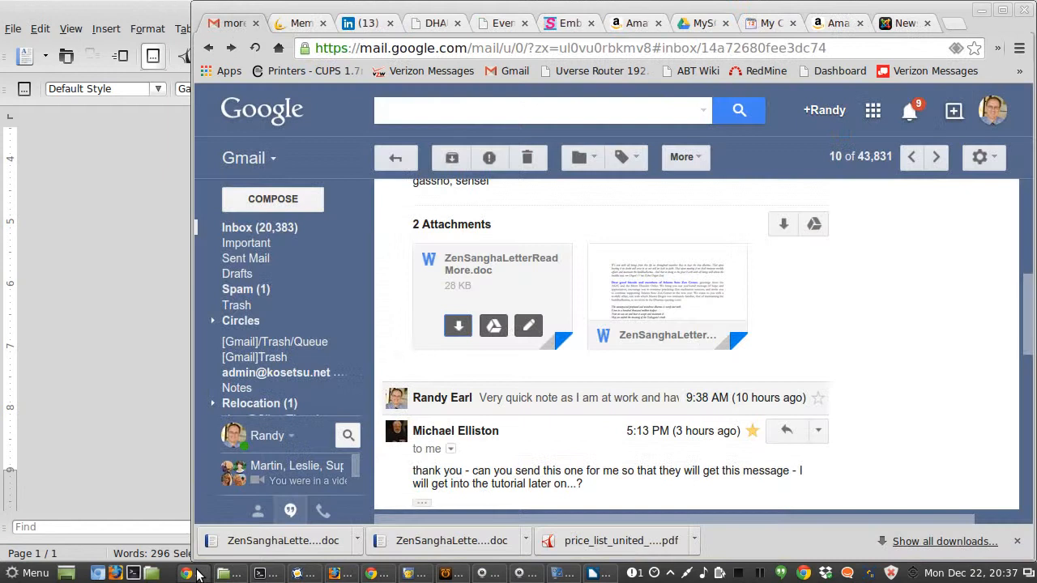
scroll(652, 263, up, 3)
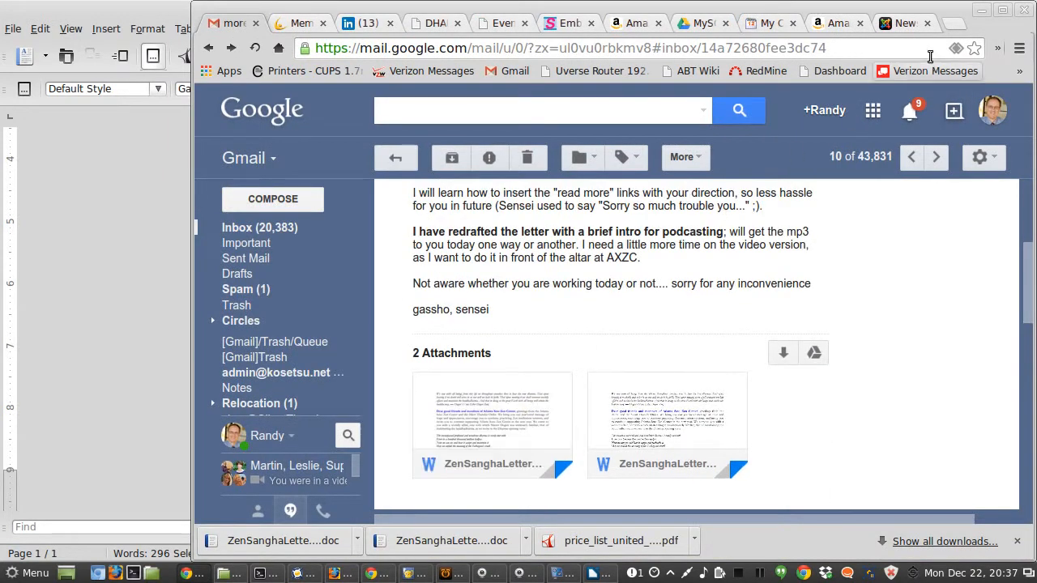
click(903, 24)
scroll(531, 168, up, 2)
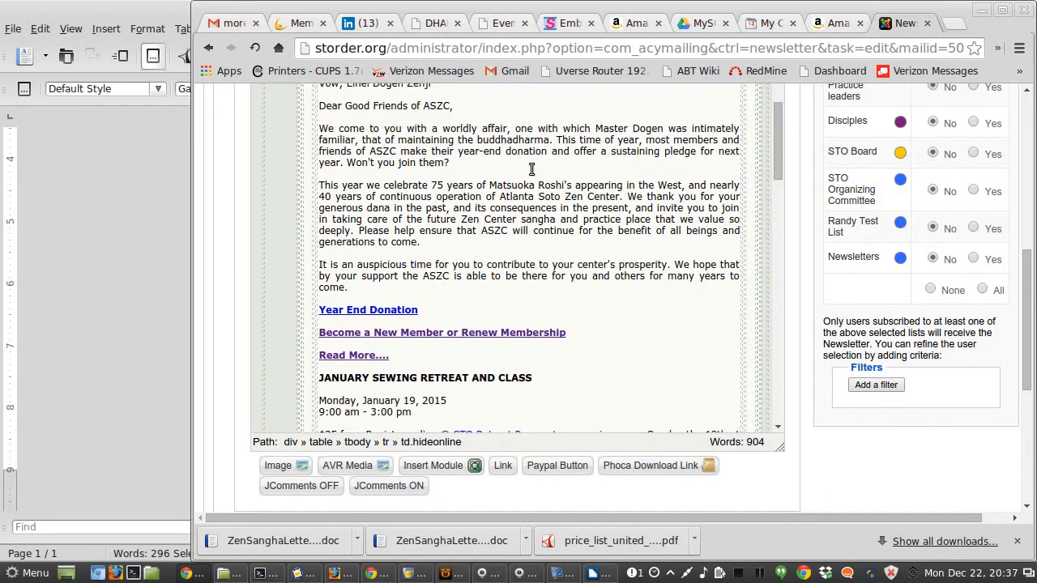
click(401, 363)
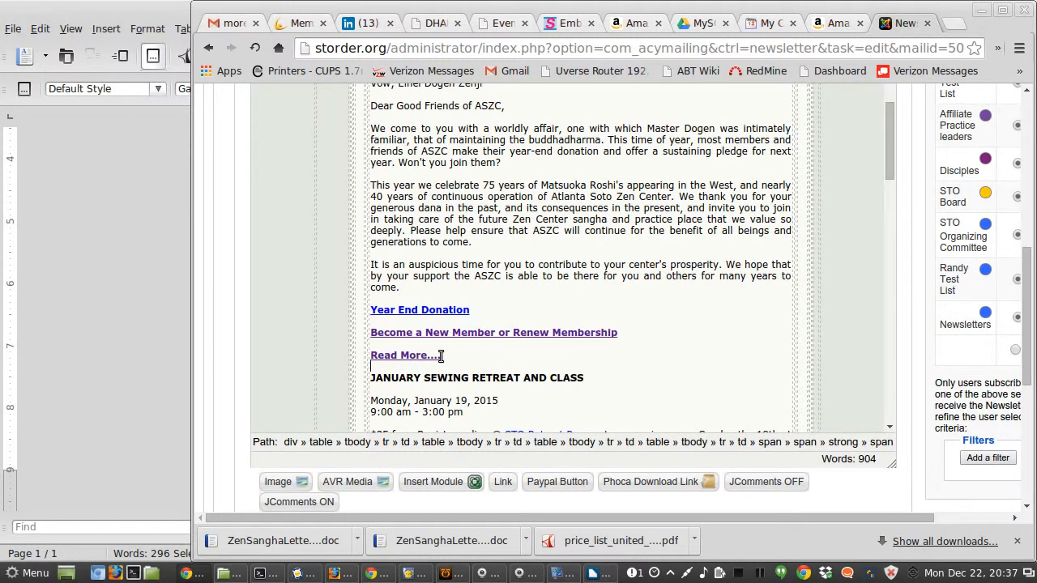
Step: Try to select and delete the Zen Sangha Letter text above the Read More.... link
key(shift+Up)
key(shift+Up)
key(shift+Up)
key(shift+Up)
key(shift+Up)
key(shift+Up)
key(shift+Up)
key(shift+Up)
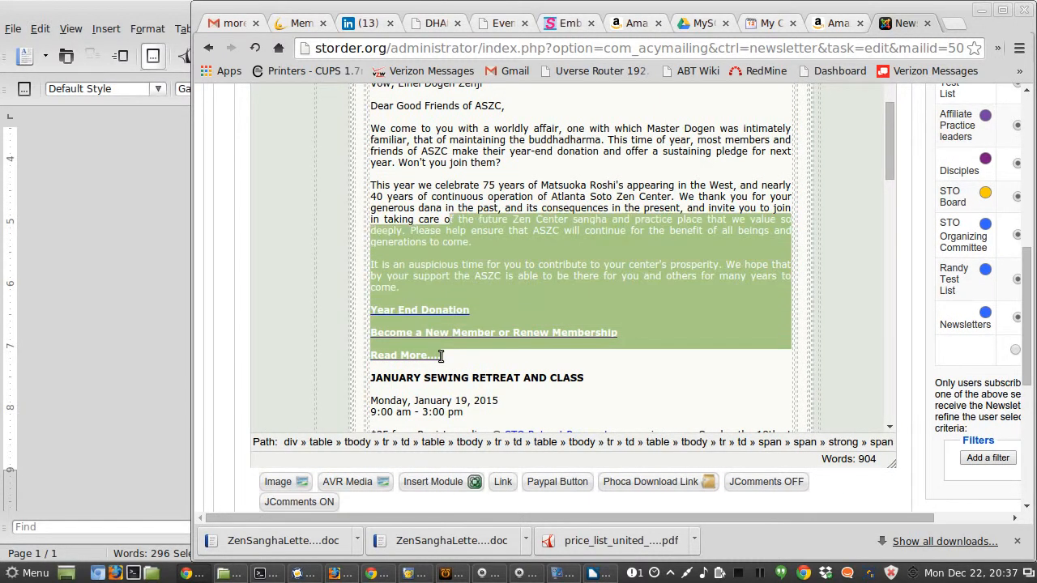
key(shift+Up)
key(shift+Up)
key(shift+Up)
key(shift+Up)
key(shift+Up)
key(shift+Up)
key(shift+Up)
key(shift+Up)
key(shift+Up)
key(shift+Up)
key(shift+Up)
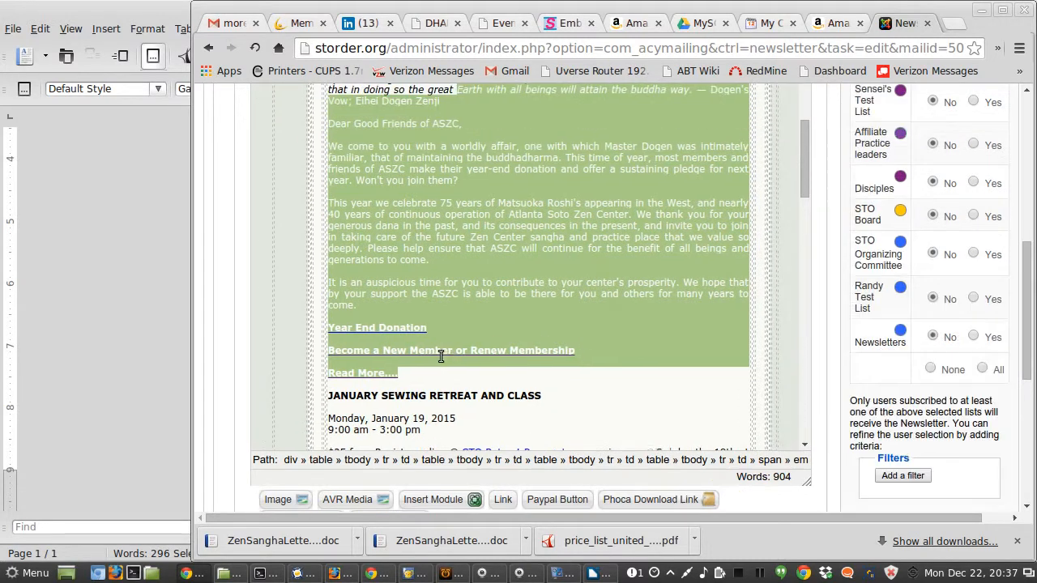
key(shift+Up)
key(shift+Up)
key(shift+Up)
key(shift+Up)
key(shift+Up)
key(Delete)
key(ctrl+z)
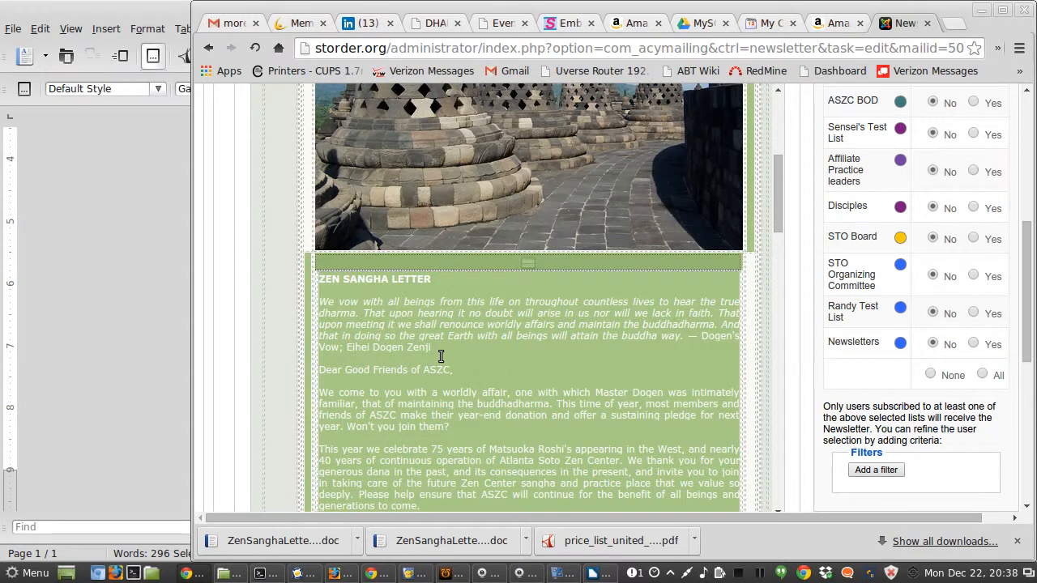
key(Delete)
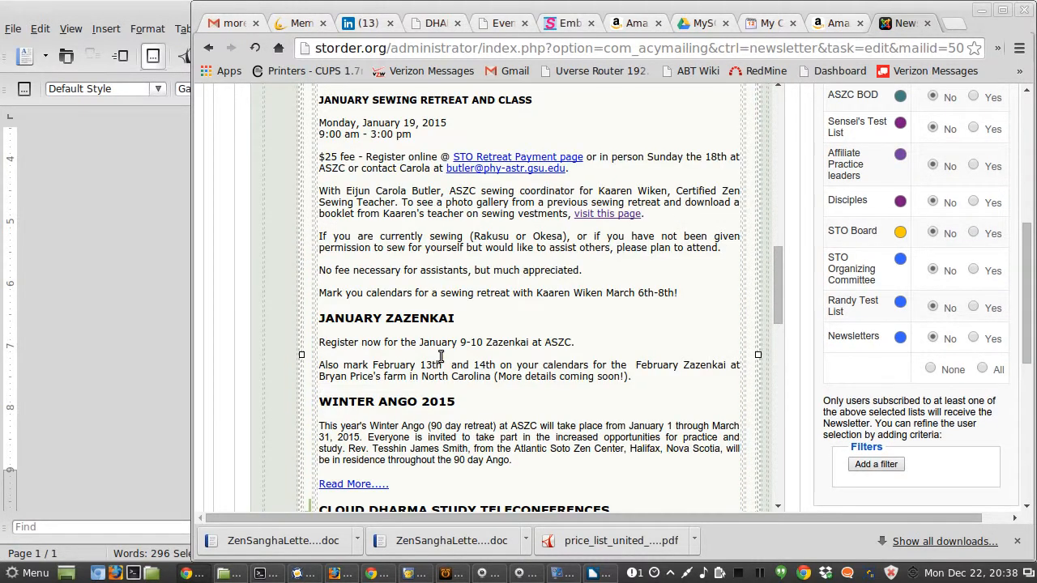
Step: Select the old Zen Sangha Letter text from its heading through the Read More.... link and delete it
drag(776, 297, 771, 200)
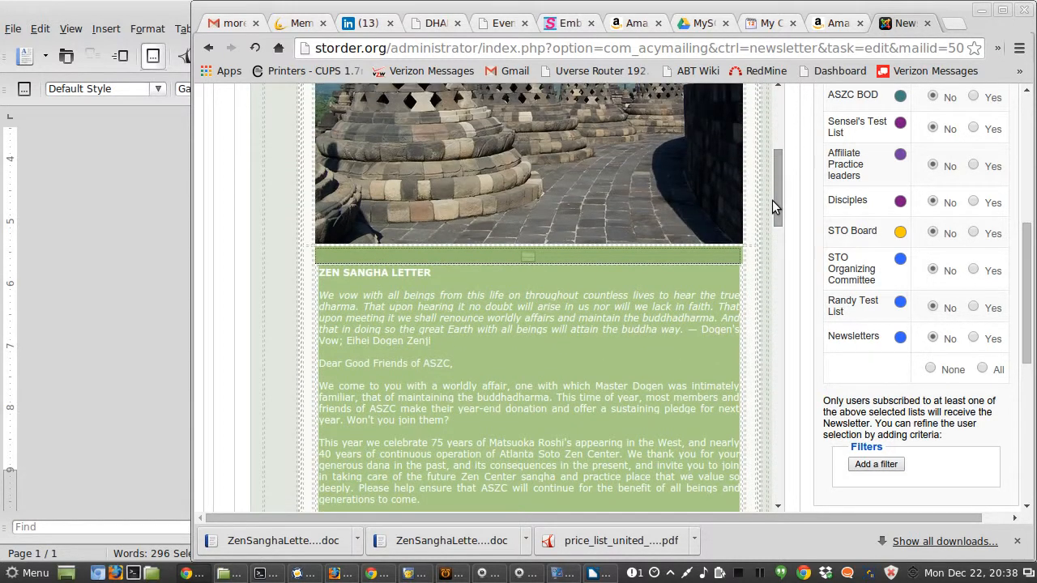
click(329, 276)
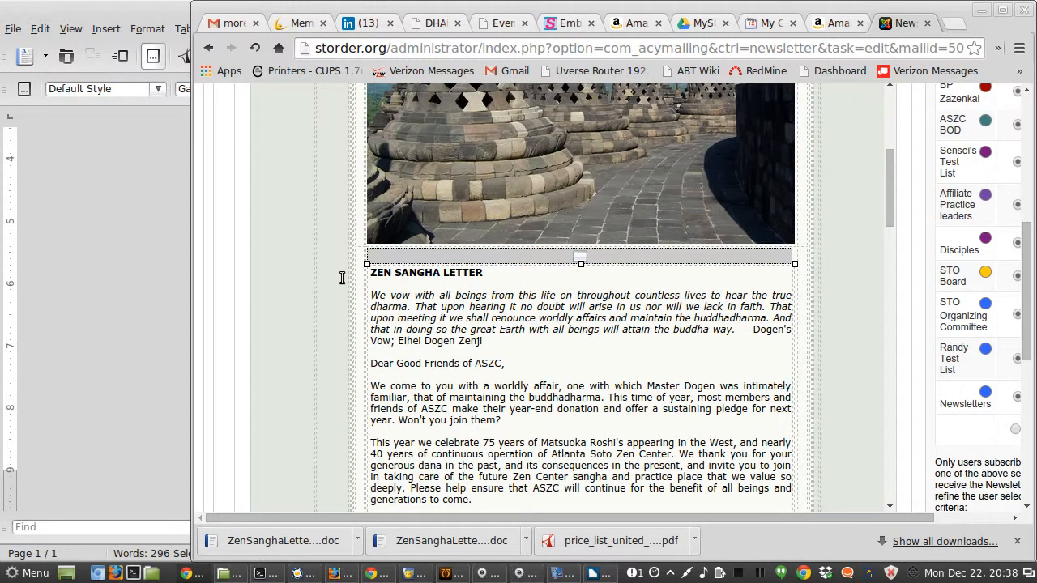
key(shift+Down)
key(shift+Down)
key(shift+Down)
key(shift+Down)
key(shift+Down)
key(shift+Down)
key(shift+Down)
key(shift+Down)
key(shift+Down)
key(shift+Down)
key(shift+Down)
key(shift+Down)
key(shift+Down)
key(shift+Down)
key(shift+Down)
key(shift+Down)
key(shift+Down)
key(shift+Down)
key(shift+Down)
key(shift+Down)
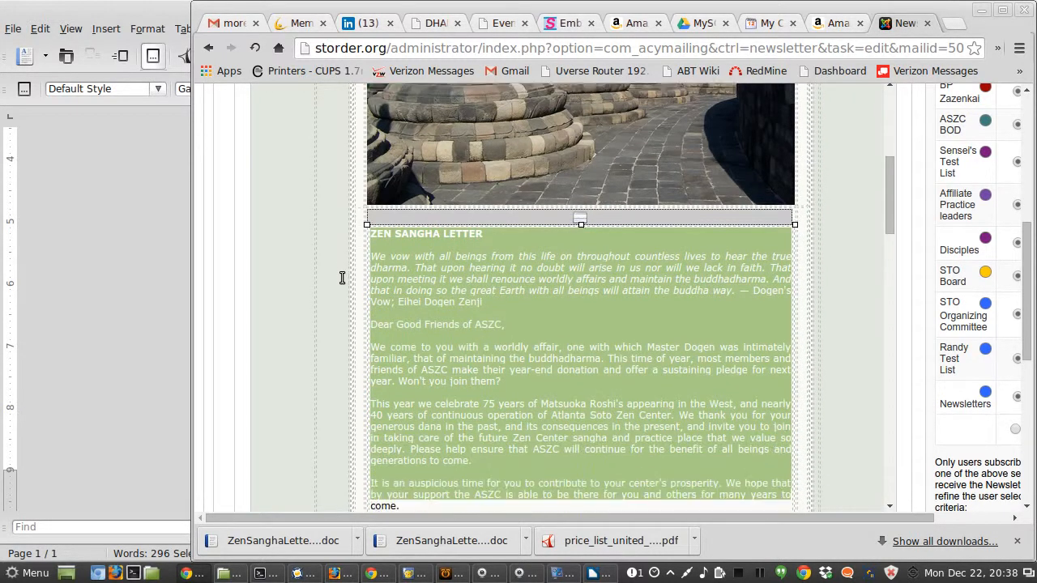
key(shift+Down)
key(shift+Down)
key(shift+Down)
key(shift+Down)
key(shift+Down)
key(shift+Down)
key(shift+Down)
key(shift+Down)
key(shift+Down)
key(shift+Down)
key(shift+Down)
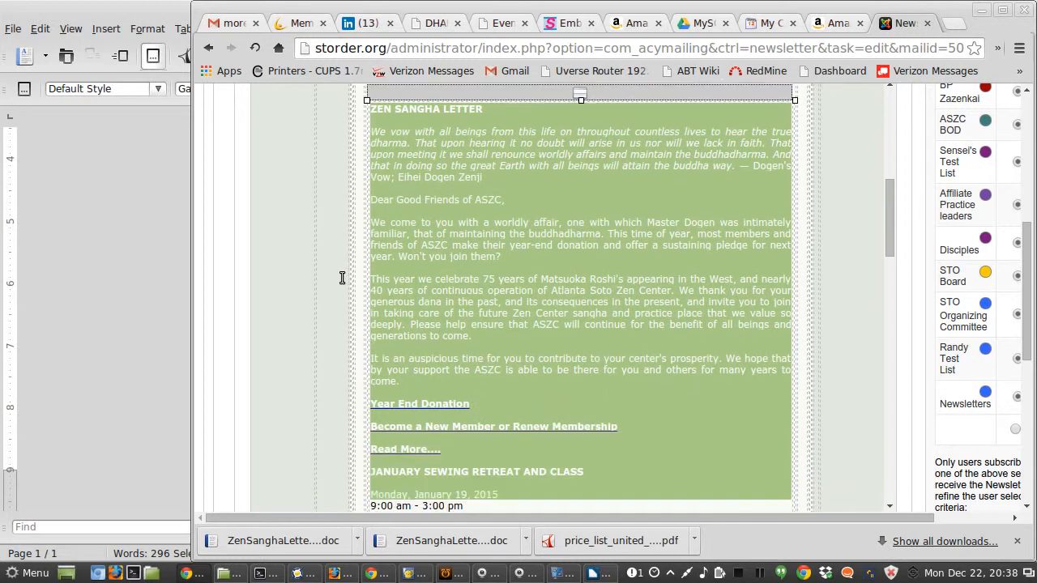
key(shift+Down)
key(shift+Up)
key(shift+Up)
key(shift+Up)
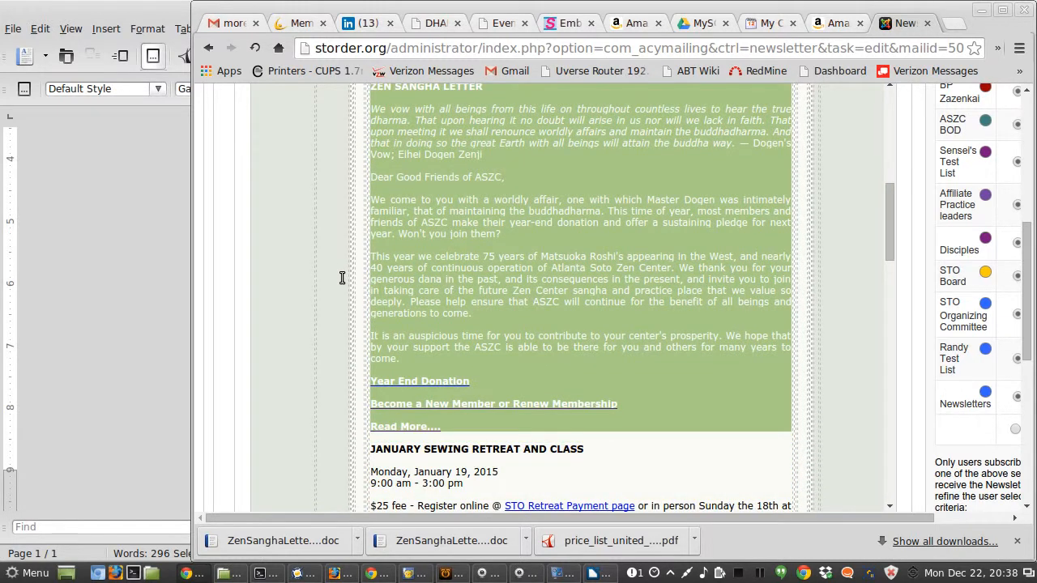
key(shift+Left)
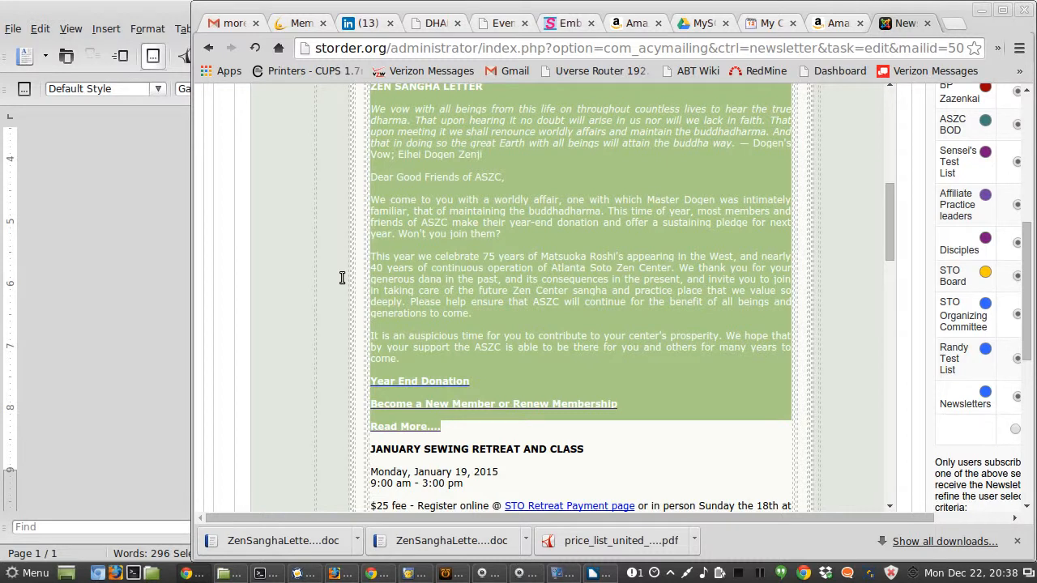
key(Delete)
Step: Switch the editor to fullscreen and paste the copied document text as plain text into the emptied letter area
scroll(624, 277, up, 2)
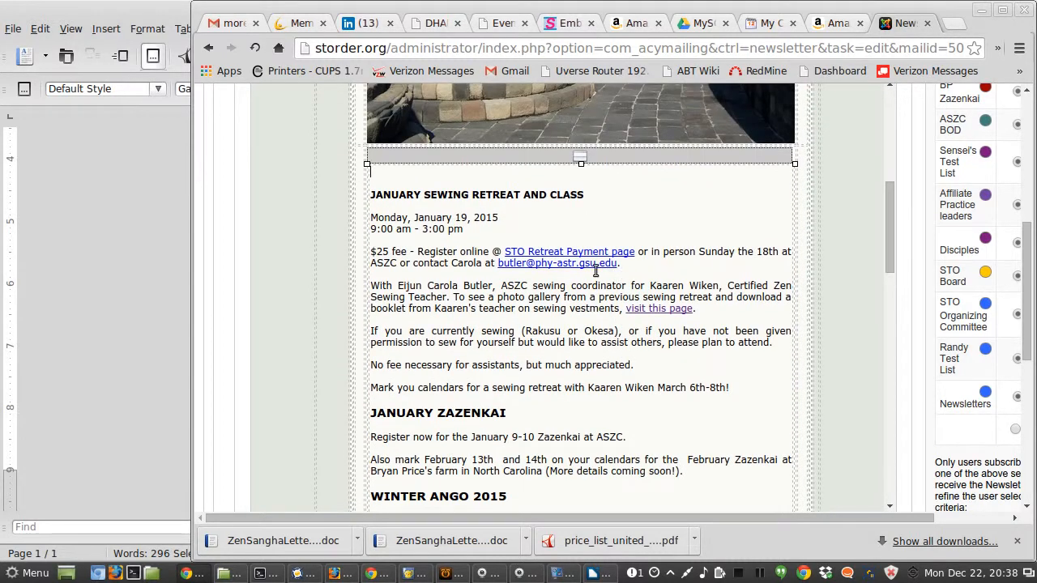
scroll(595, 271, up, 1)
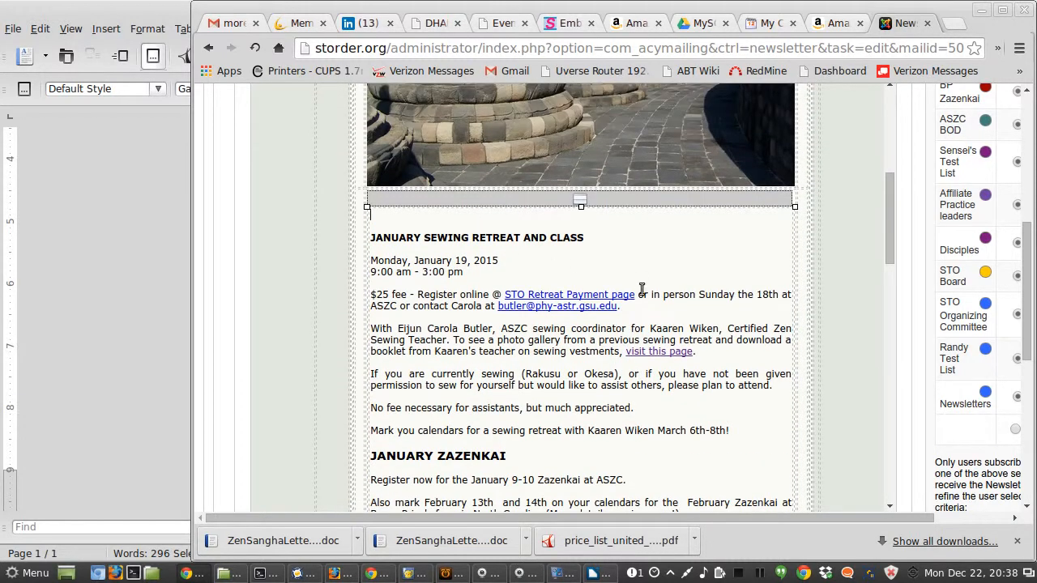
scroll(854, 303, up, 10)
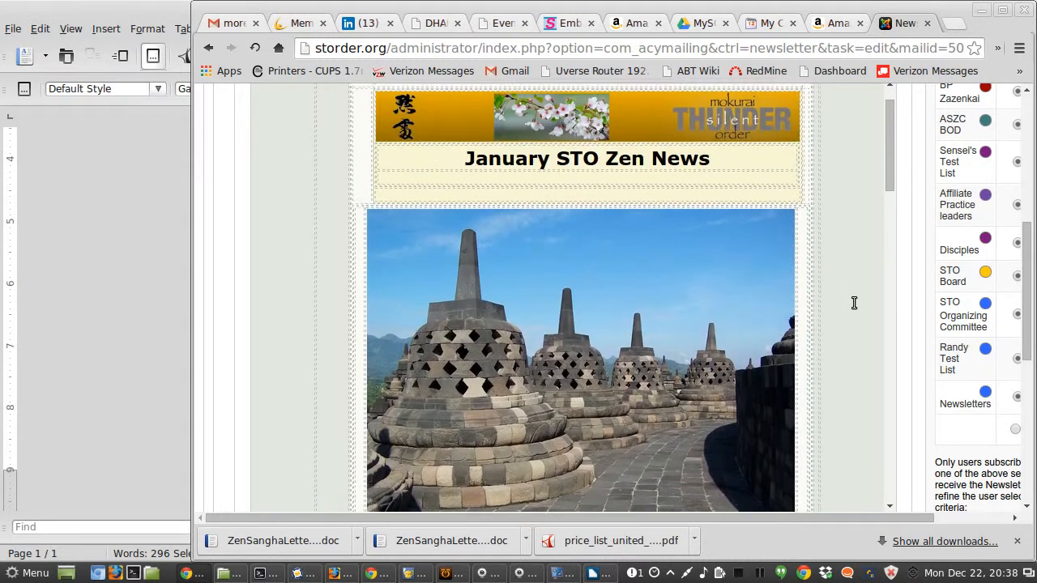
scroll(853, 303, up, 3)
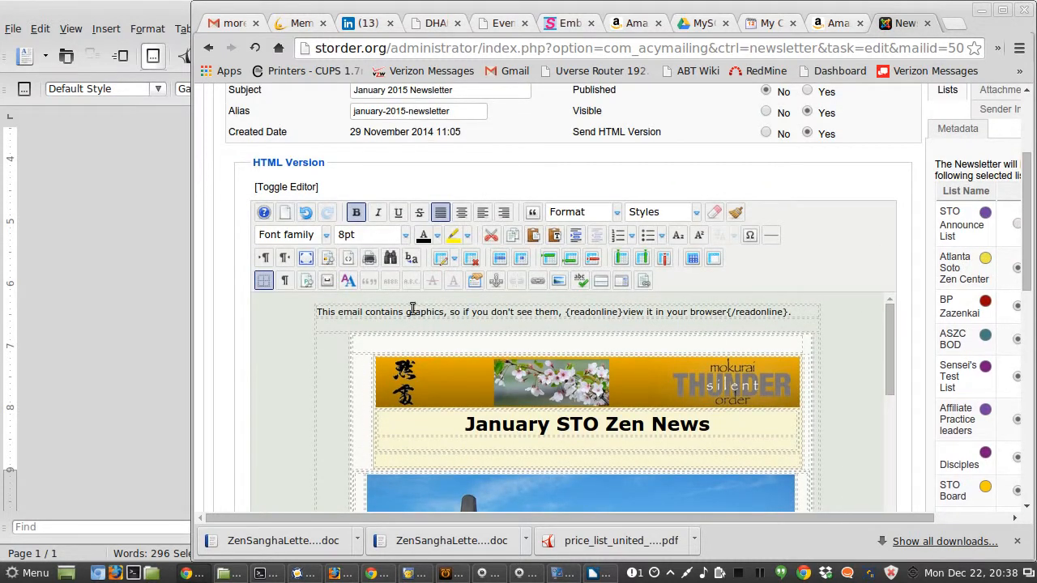
click(305, 258)
scroll(357, 294, down, 10)
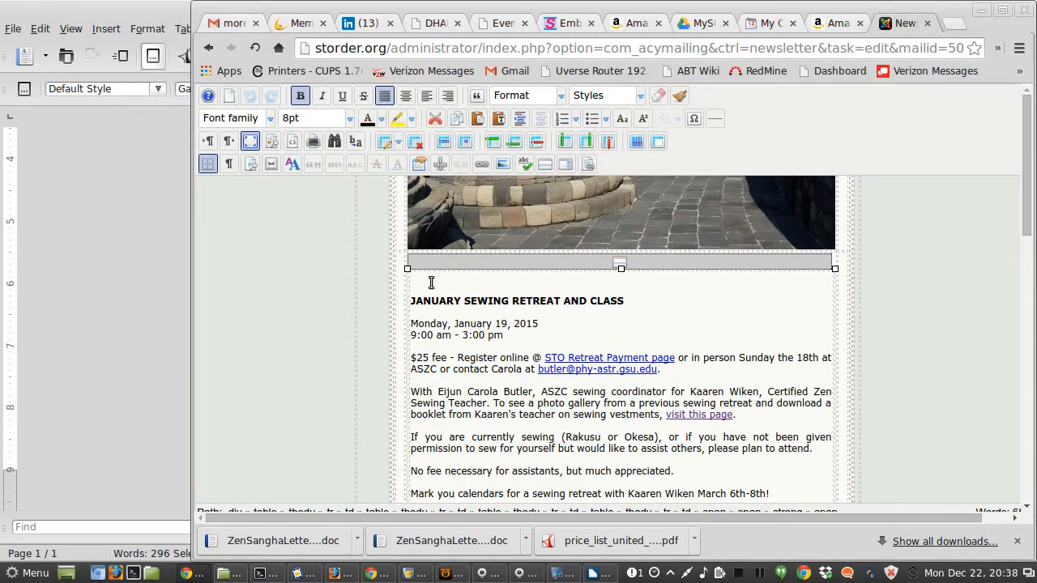
click(501, 119)
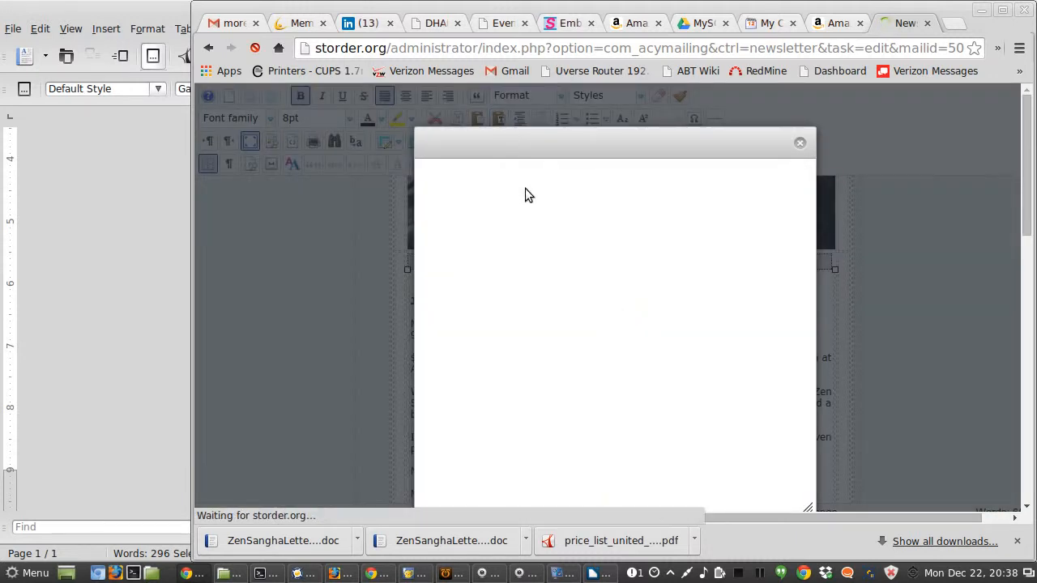
key(ctrl+v)
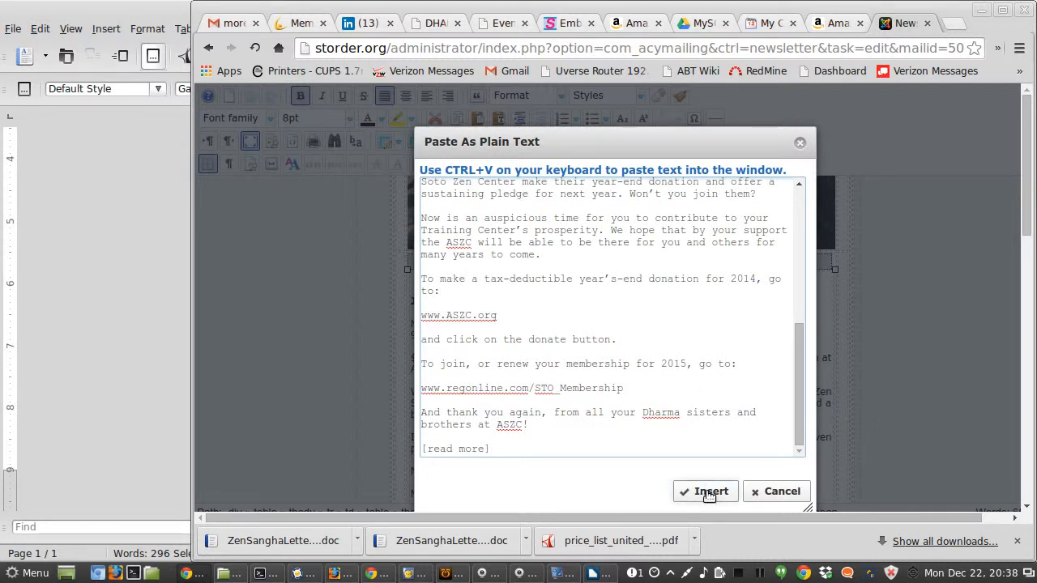
click(709, 493)
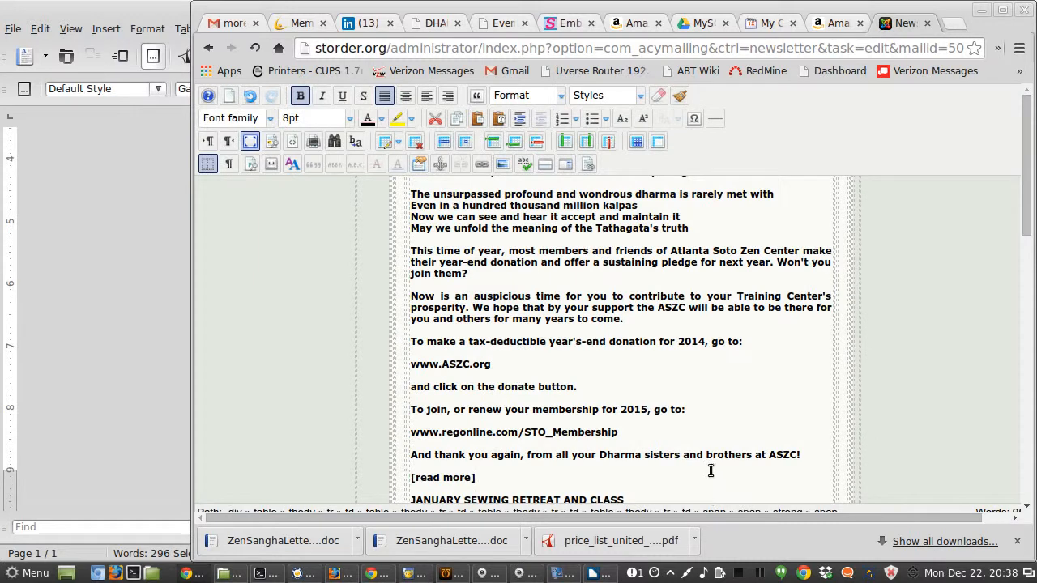
scroll(650, 384, down, 1)
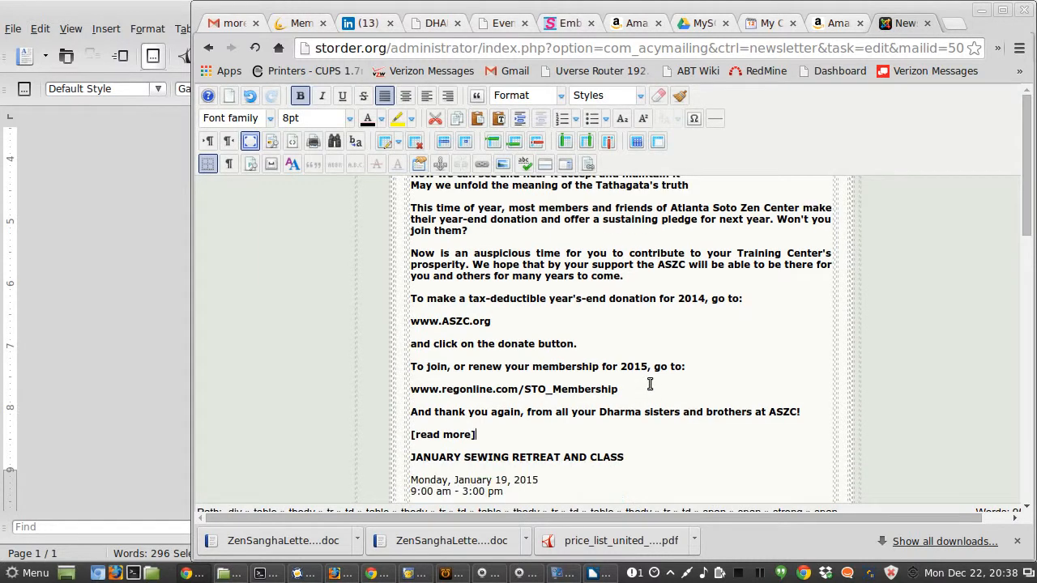
triple_click(486, 436)
key(shift+Up)
key(shift+Up)
key(shift+Up)
key(shift+Up)
key(shift+Up)
key(shift+Up)
key(shift+Up)
key(shift+Up)
key(shift+Up)
key(shift+Up)
key(shift+Up)
key(shift+Up)
key(shift+Up)
key(shift+Up)
key(shift+Up)
key(shift+Up)
key(shift+Up)
key(shift+Up)
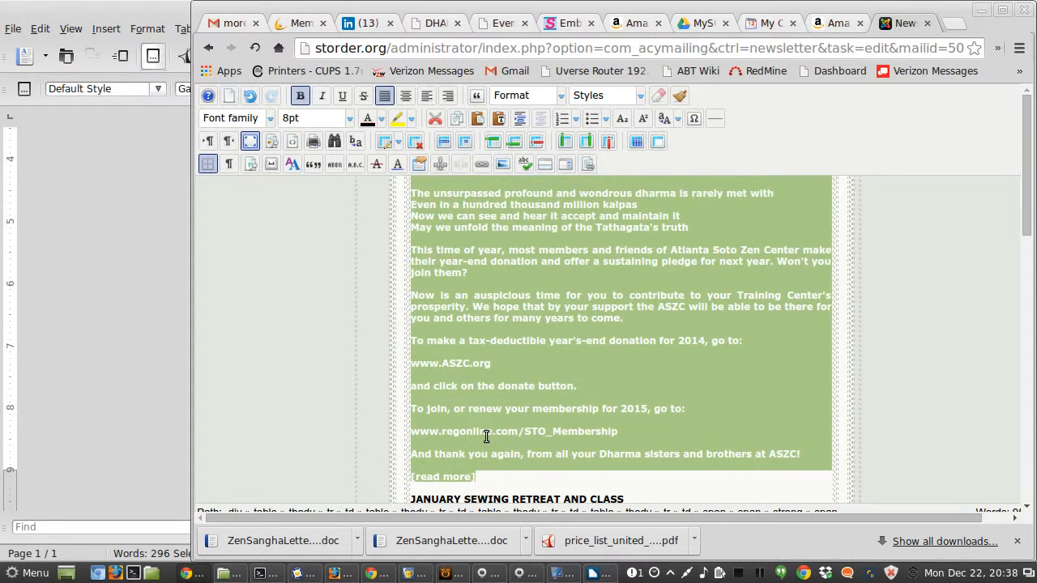
key(shift+Up)
key(shift+Up)
key(shift+Up)
key(shift+Up)
key(shift+Up)
key(shift+Up)
key(shift+Up)
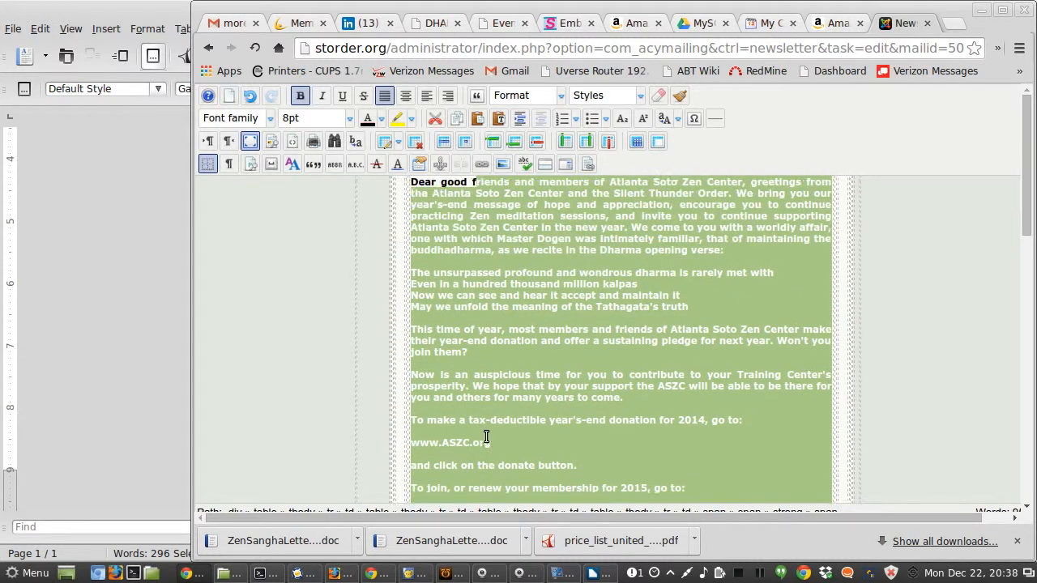
key(shift+Down)
key(shift+Up)
key(shift+Up)
key(shift+Up)
key(shift+Up)
key(shift+Up)
key(shift+Up)
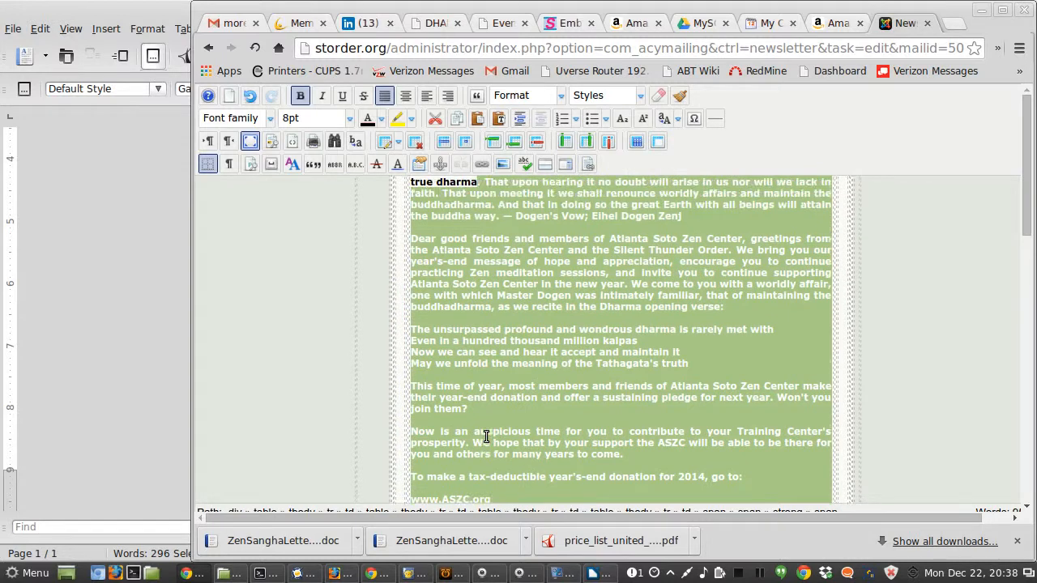
key(shift+Down)
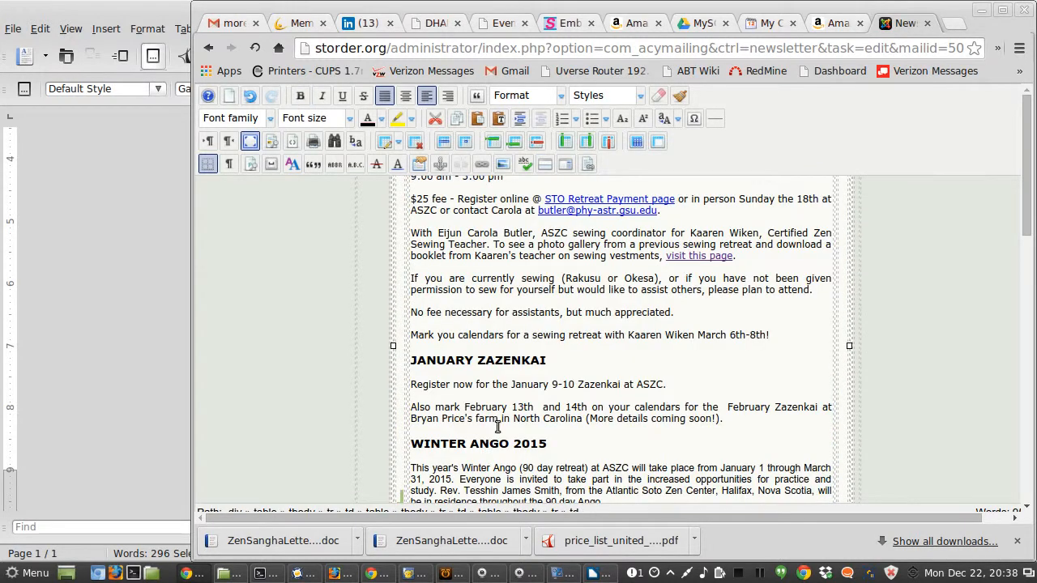
key(shift+Up)
key(shift+Up)
key(shift+Up)
key(shift+Up)
key(shift+Up)
key(shift+Up)
key(shift+Up)
key(shift+Up)
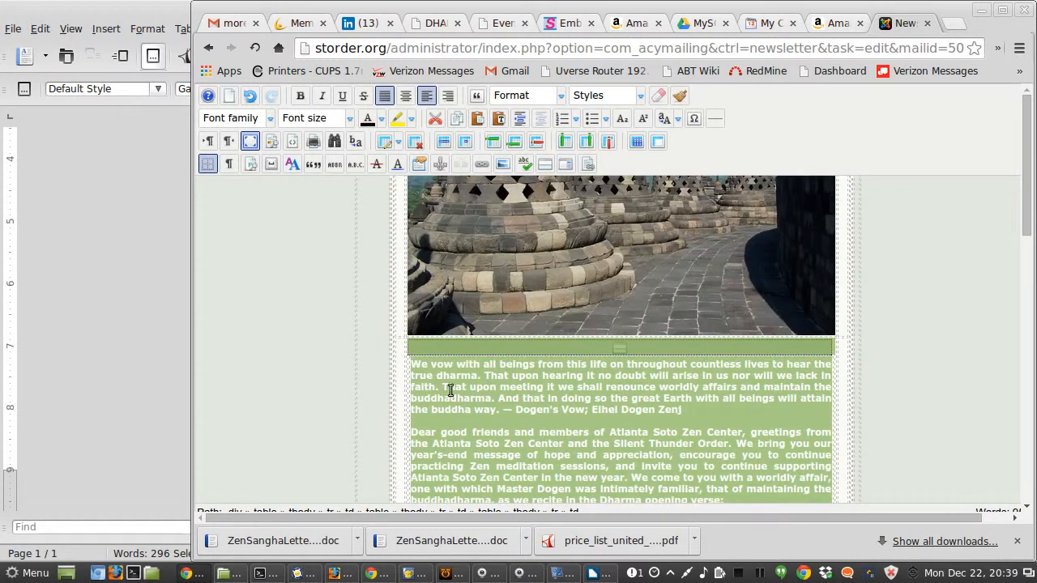
click(444, 381)
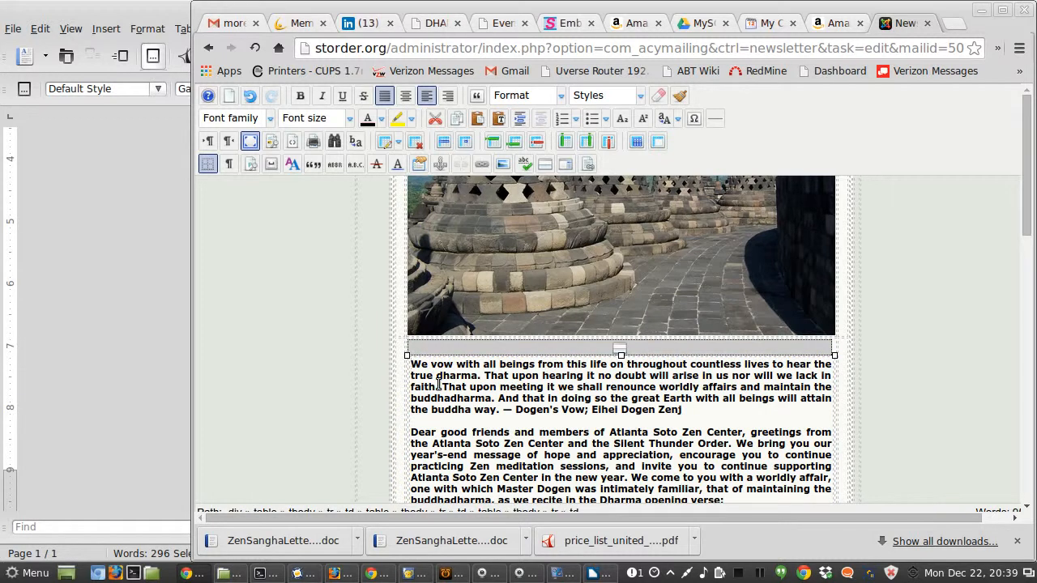
Step: Select the pasted letter text up to the [read more] line and remove its bold formatting
click(439, 384)
key(shift+Down)
key(shift+Down)
key(shift+Down)
key(shift+Down)
key(shift+Down)
key(shift+Down)
key(shift+Down)
key(shift+Down)
key(shift+Down)
key(shift+Down)
key(shift+Down)
key(shift+Down)
key(shift+Down)
key(shift+Down)
key(shift+Down)
key(shift+Down)
key(shift+Down)
key(shift+Down)
key(shift+Down)
key(shift+Down)
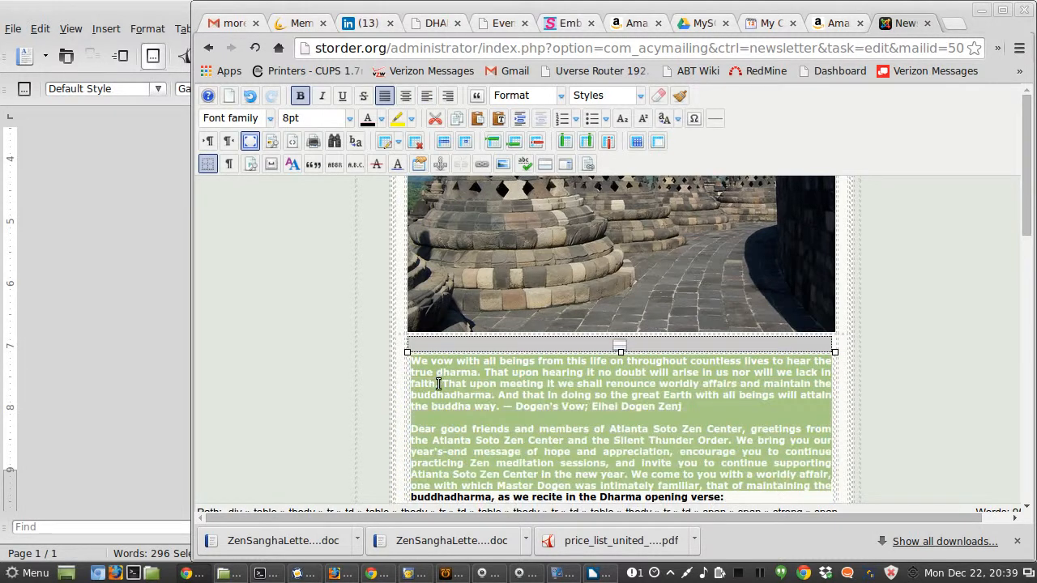
key(shift+Down)
key(shift+Down)
key(shift+Down)
key(shift+Down)
key(shift+Down)
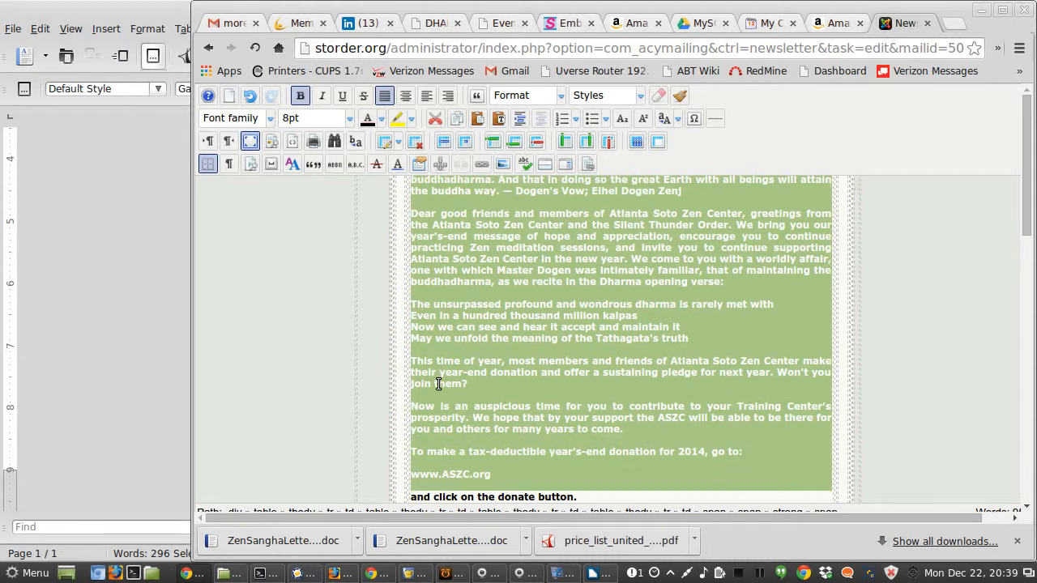
key(shift+Down)
key(shift+Down)
key(shift+Down)
key(shift+Down)
key(shift+Down)
key(shift+Down)
key(shift+Down)
key(shift+Down)
key(shift+Down)
key(shift+Down)
key(shift+Down)
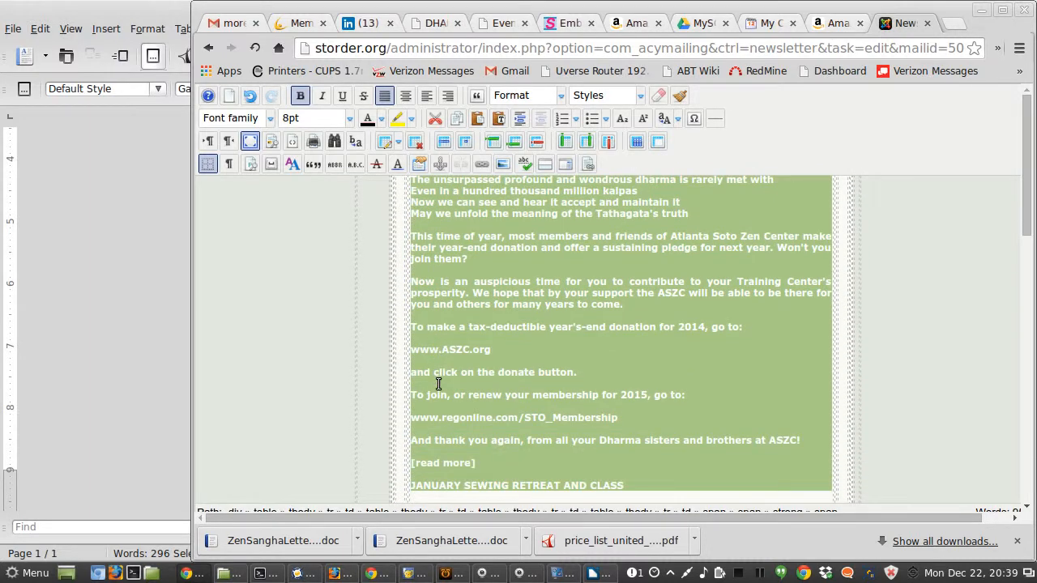
key(shift+Up)
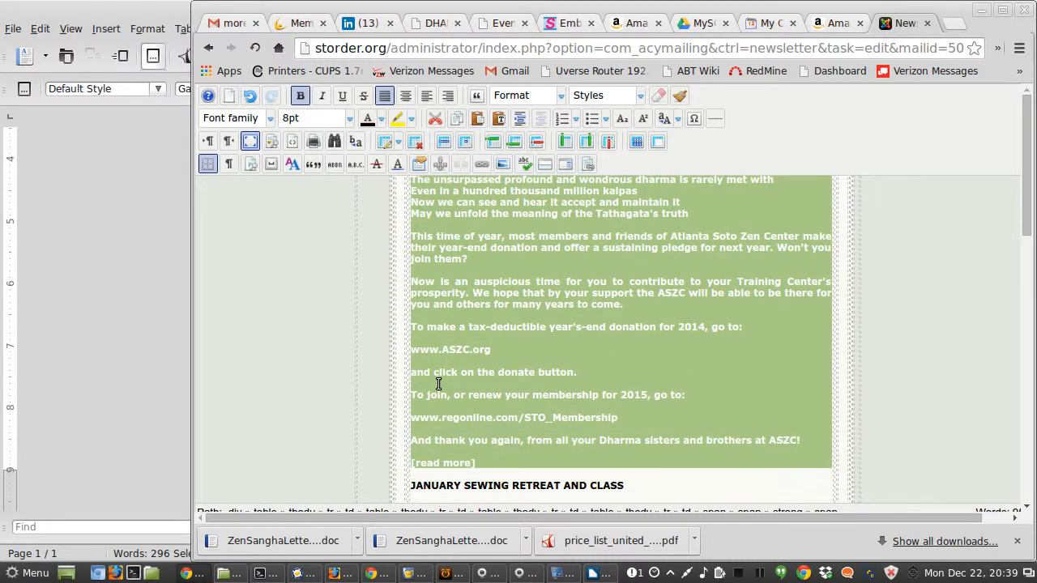
click(301, 97)
click(558, 247)
Step: Switch to the ZenSanghaLetterReadMore document to review its formatting, then return to the newsletter editor
scroll(629, 310, up, 5)
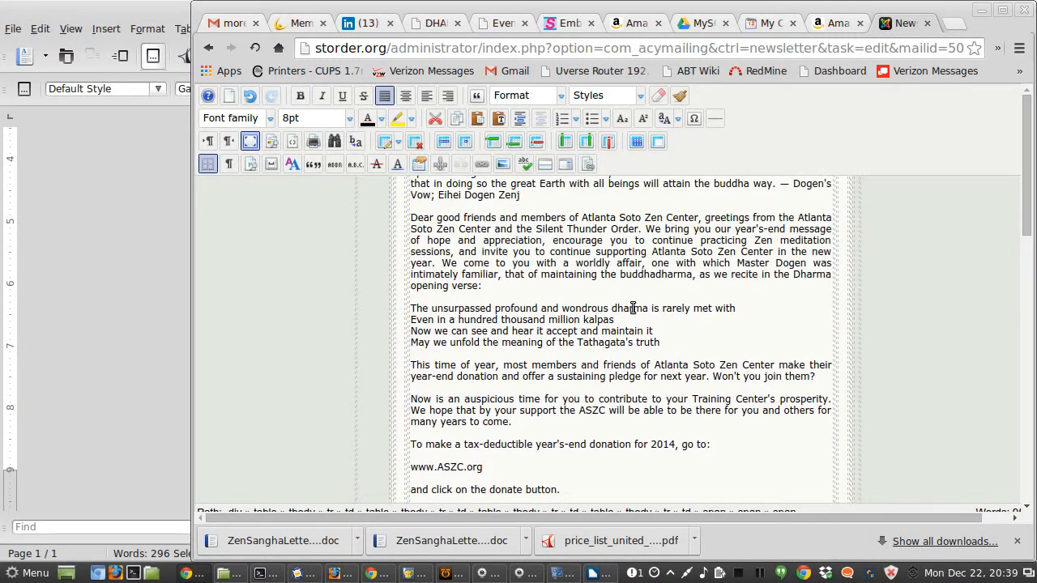
click(593, 573)
scroll(506, 292, up, 10)
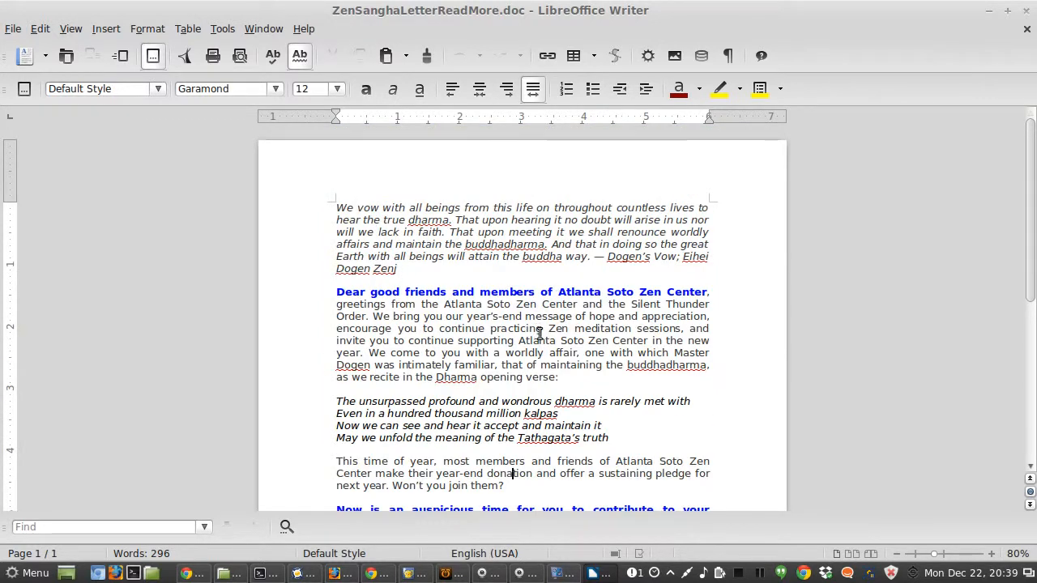
scroll(530, 328, down, 3)
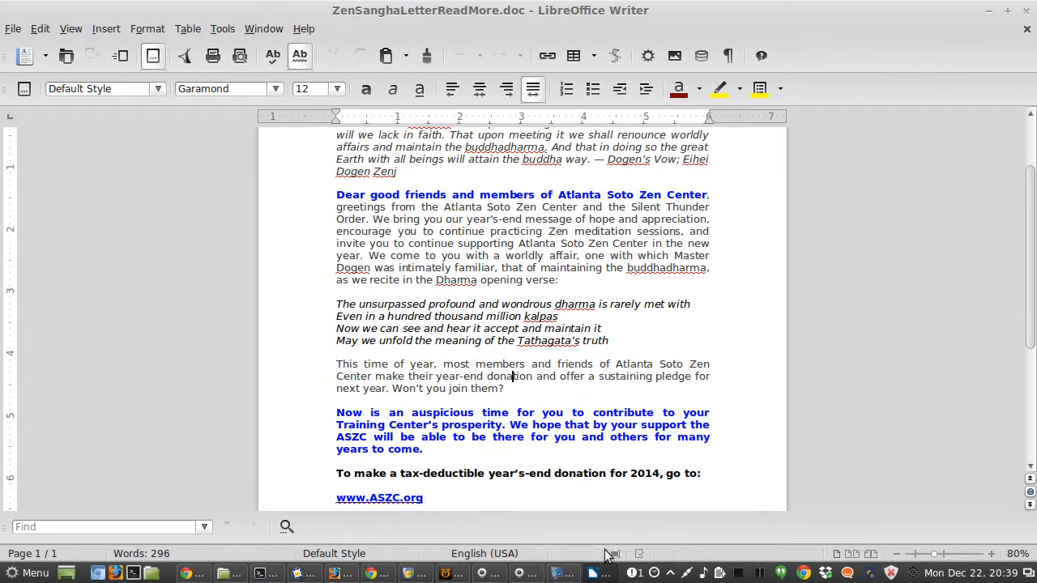
click(580, 571)
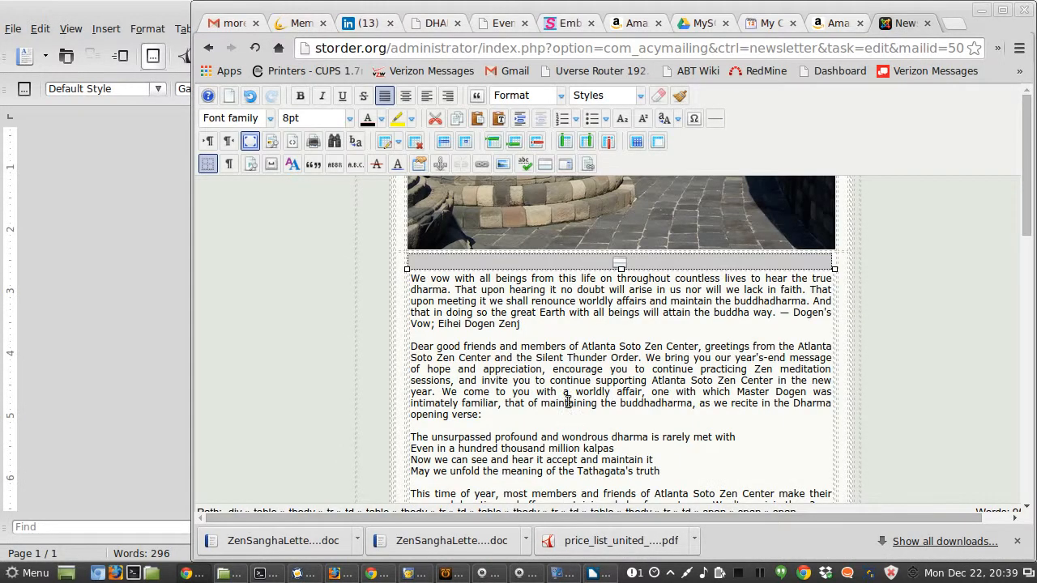
Step: Italicize the opening Dogen's Vow paragraph of the pasted letter
click(419, 282)
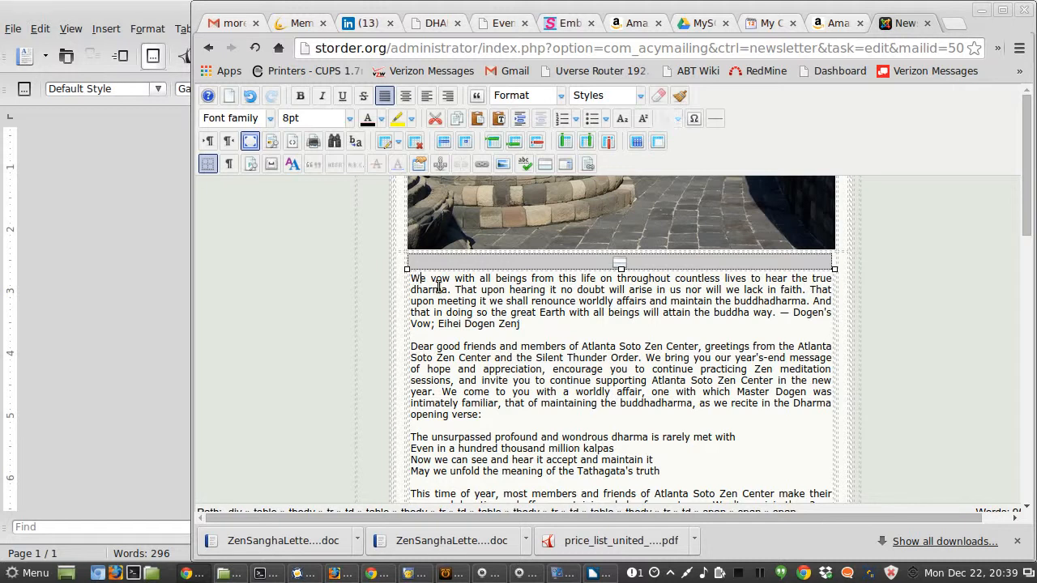
key(shift+Down)
key(shift+Down)
key(shift+Down)
key(shift+Down)
key(shift+Down)
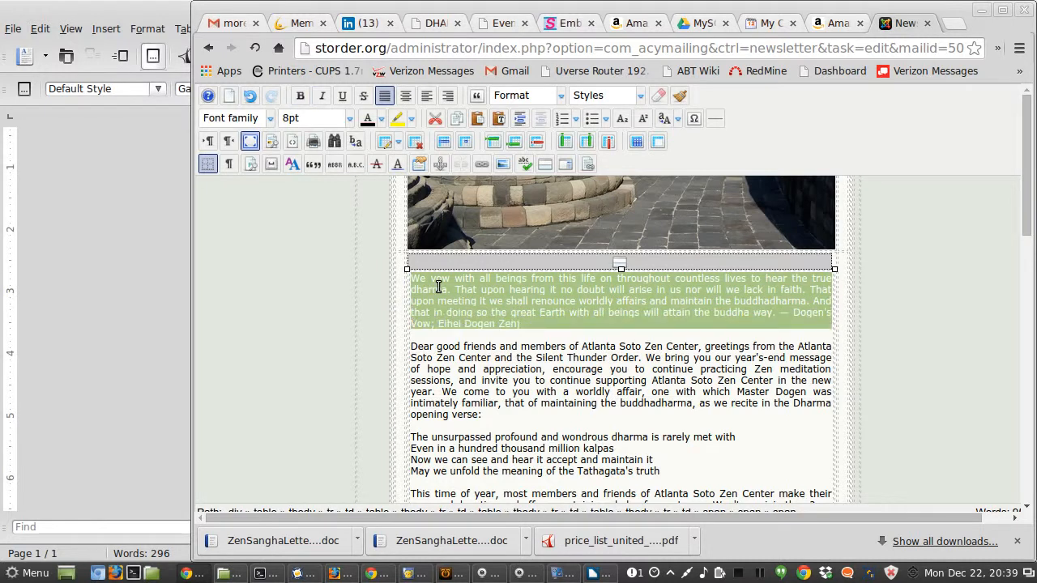
click(322, 95)
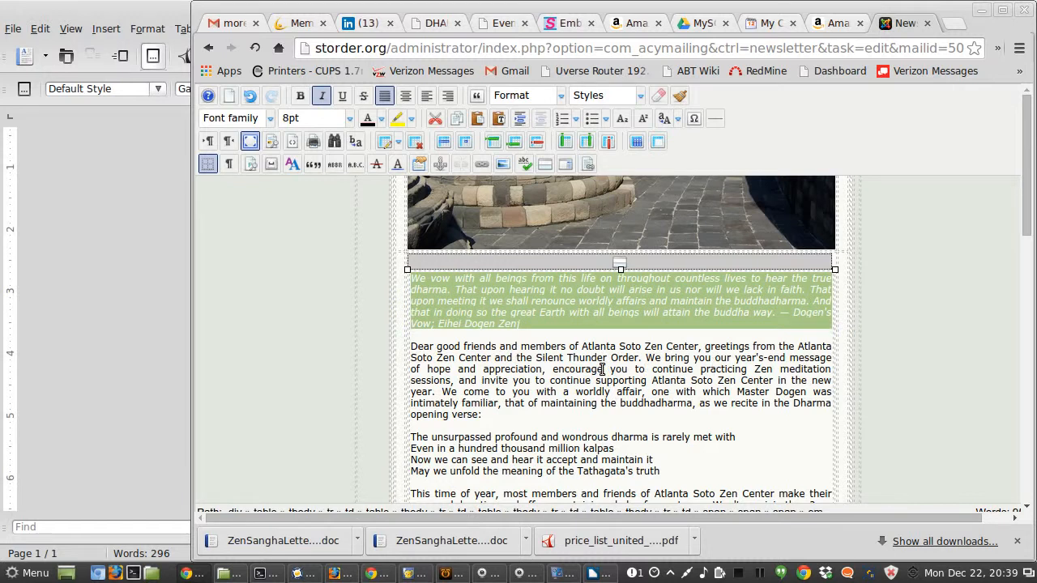
Step: Color the phrase "Dear good friends and members of Atlanta Soto Zen Center" blue
drag(686, 343, 429, 347)
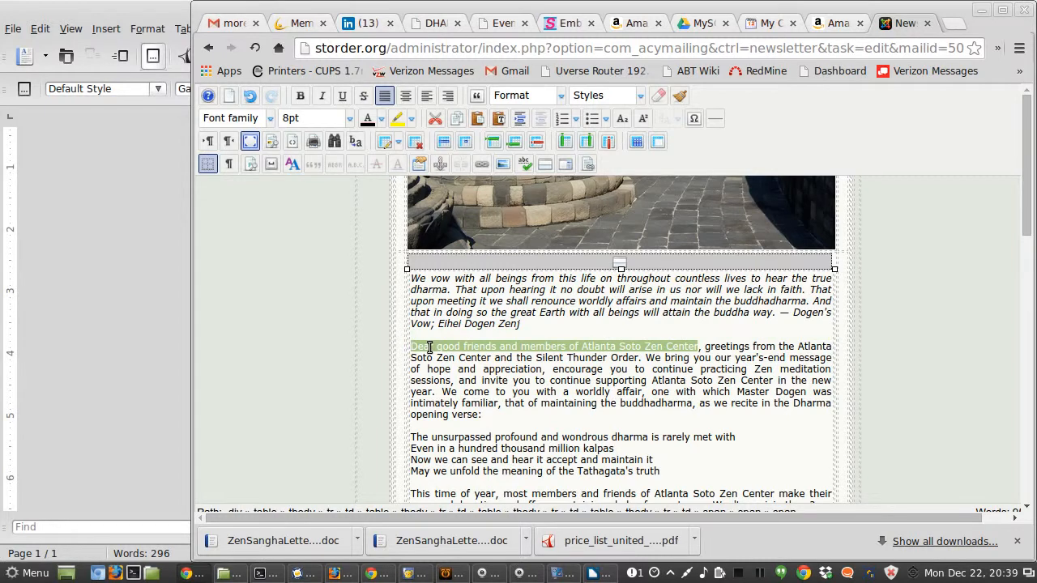
click(381, 119)
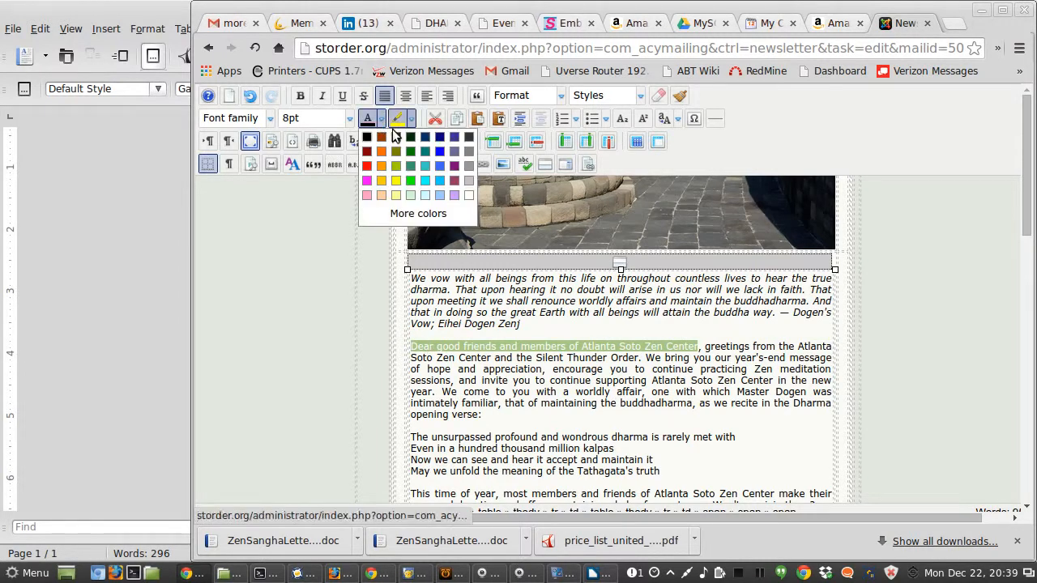
click(439, 153)
click(569, 356)
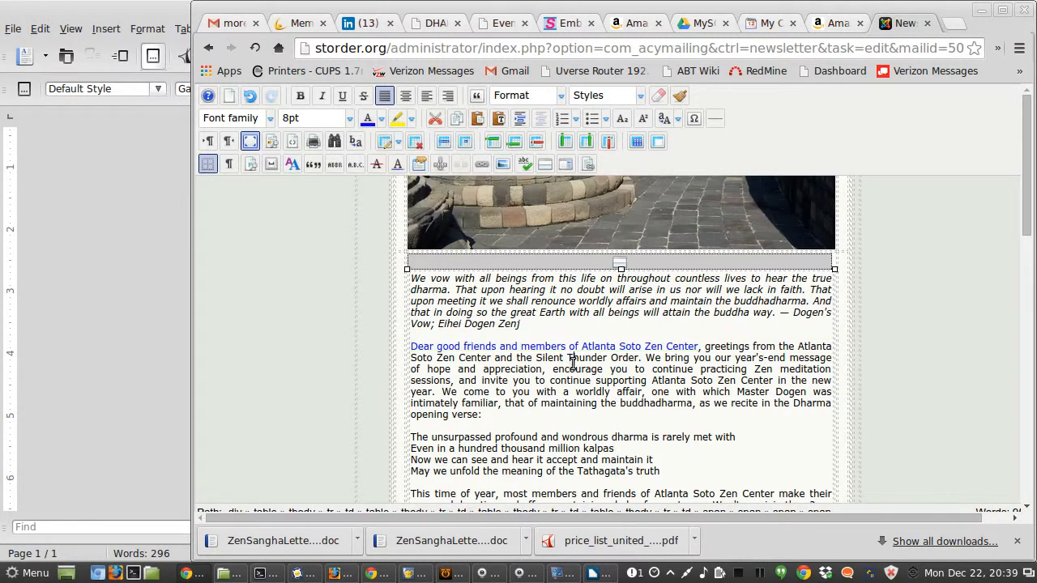
Step: Italicize the four lines of the Dharma opening verse beginning "The unsurpassed profound and wondrous dharma"
scroll(613, 397, down, 1)
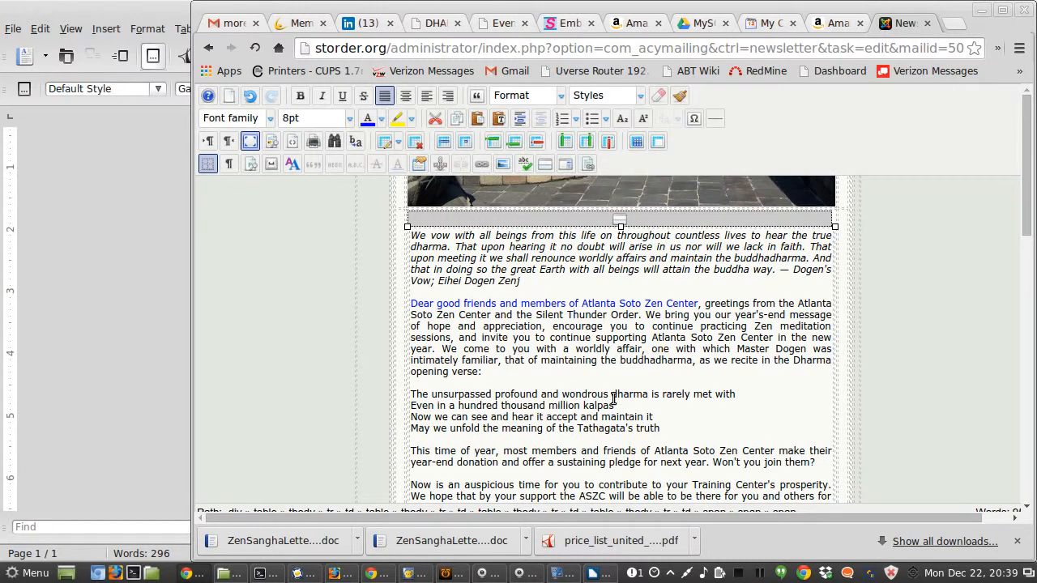
key(alt+Tab)
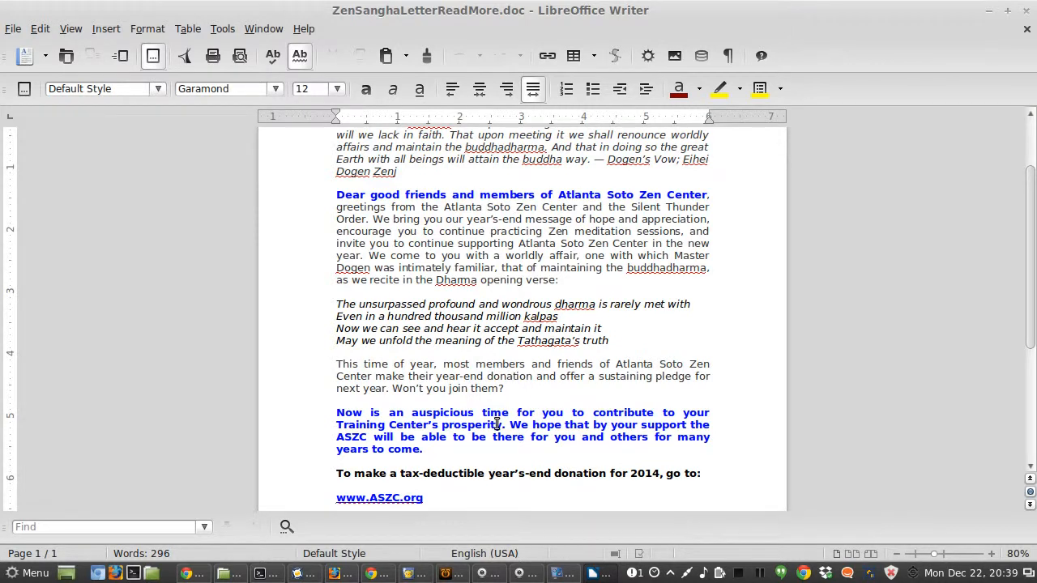
key(alt+Tab)
scroll(622, 407, down, 1)
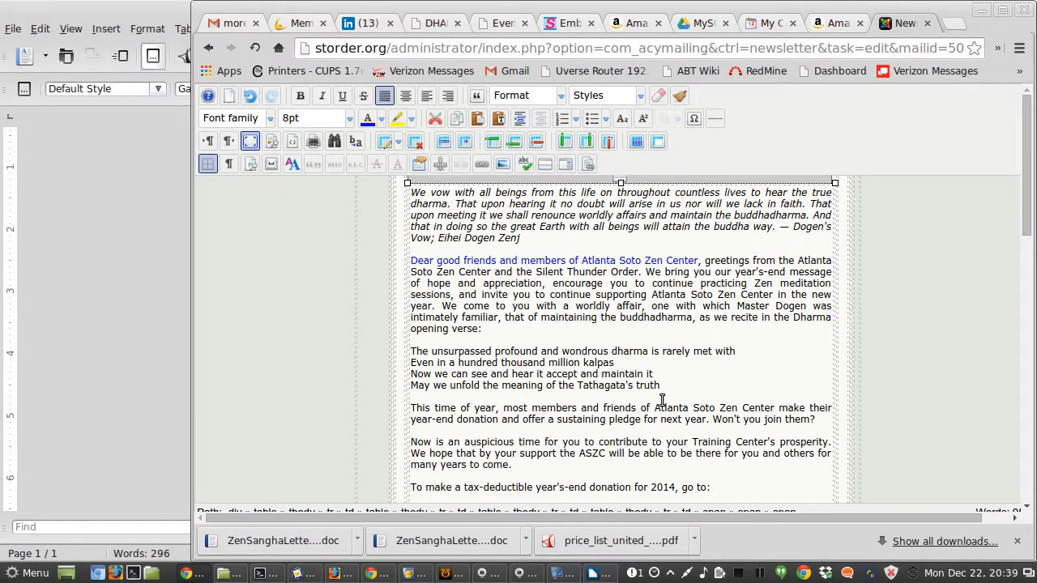
drag(668, 387, 405, 361)
drag(401, 358, 422, 361)
click(483, 362)
drag(659, 386, 415, 353)
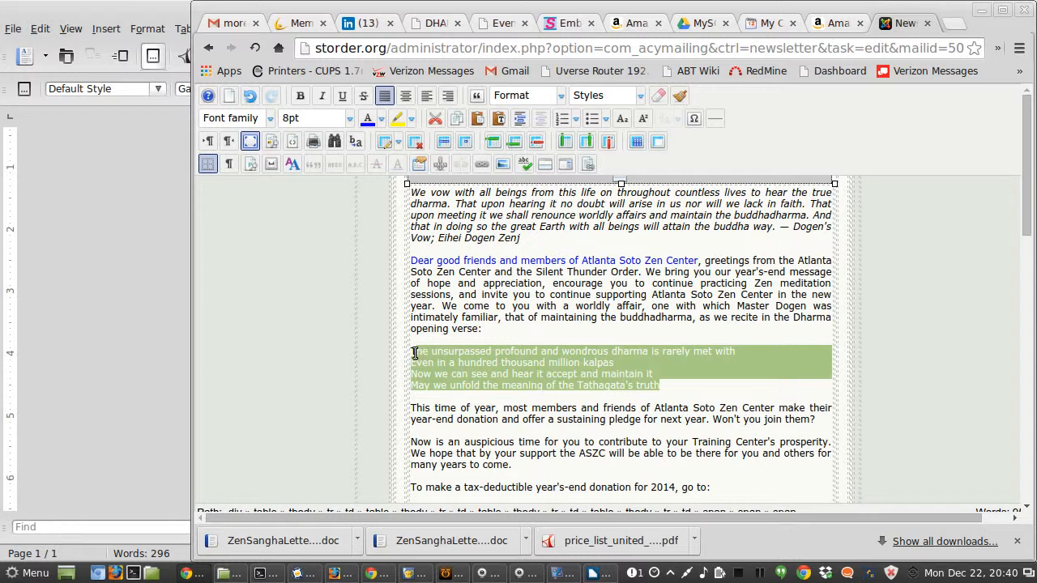
drag(414, 352, 411, 352)
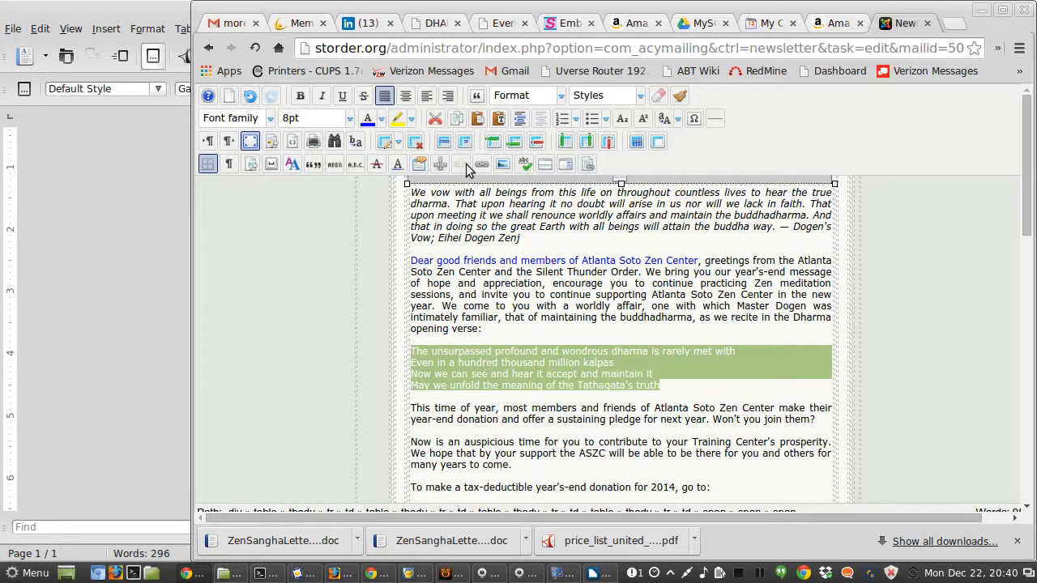
click(320, 98)
Step: Color the paragraph "Now is an auspicious time for you to contribute…" blue
click(519, 465)
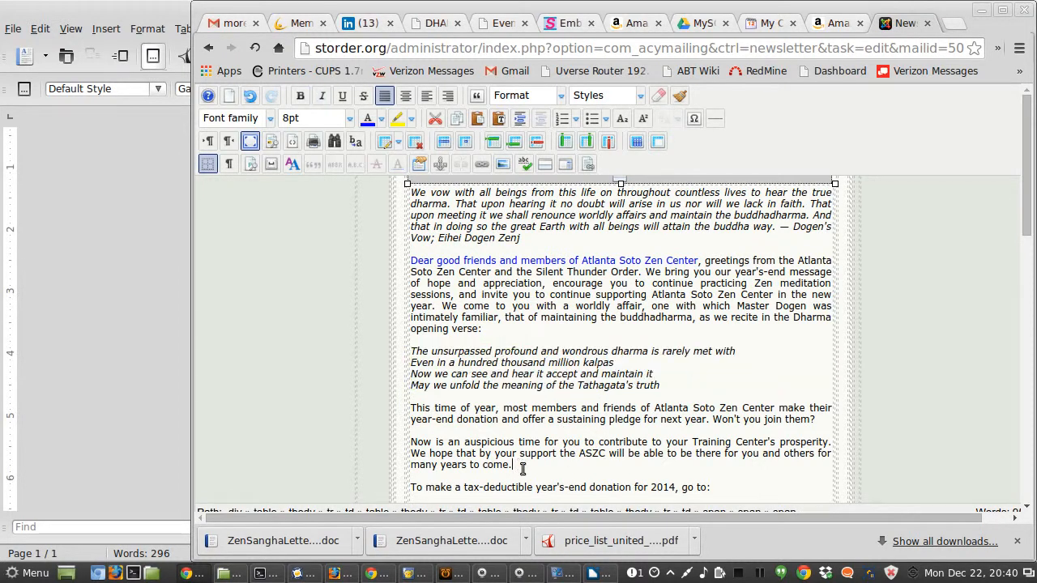
key(shift+Up)
key(shift+Up)
key(ctrl+shift+Left)
key(ctrl+shift+Left)
key(ctrl+shift+Left)
key(ctrl+shift+Left)
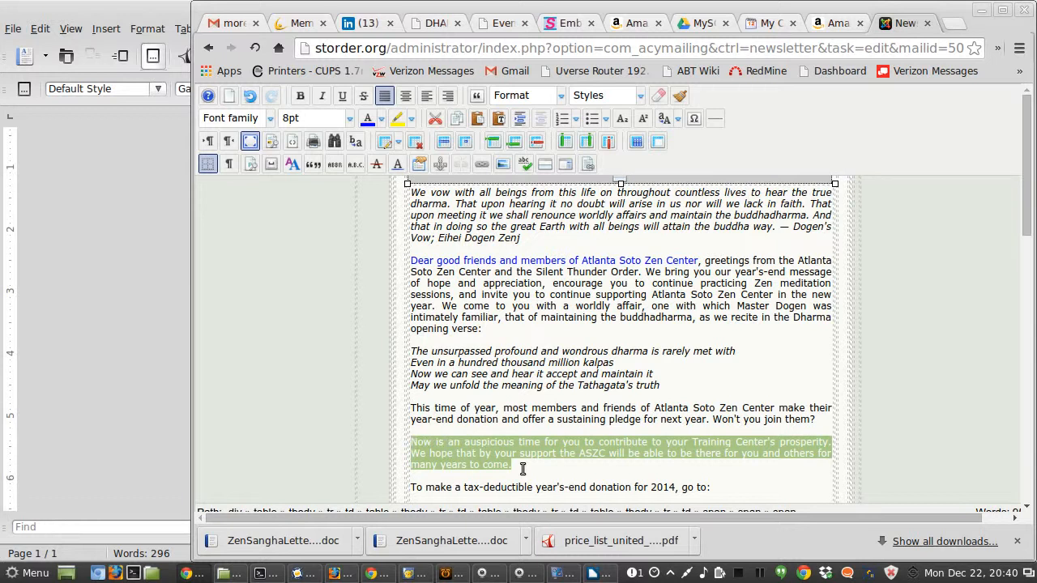
click(368, 120)
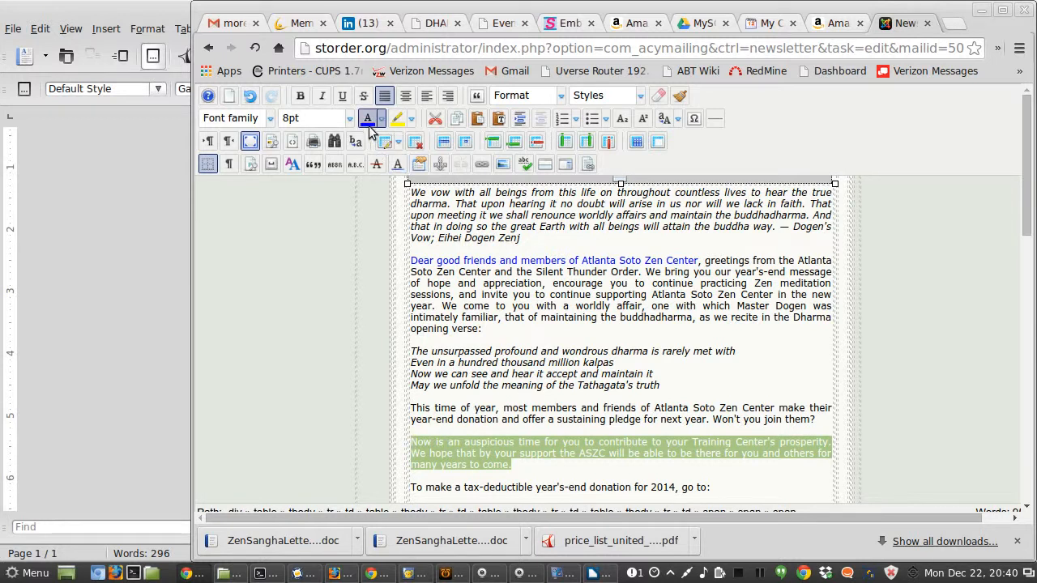
click(570, 375)
Step: Bold the line "To make a tax-deductible year's-end donation for 2014, go to:"
key(alt+Tab)
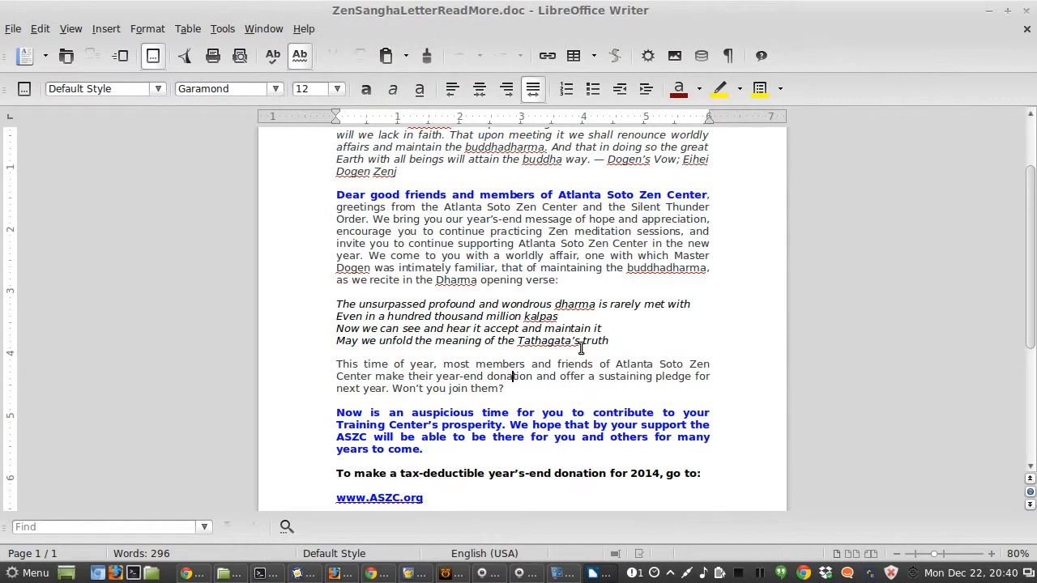
scroll(581, 348, down, 3)
scroll(581, 348, down, 1)
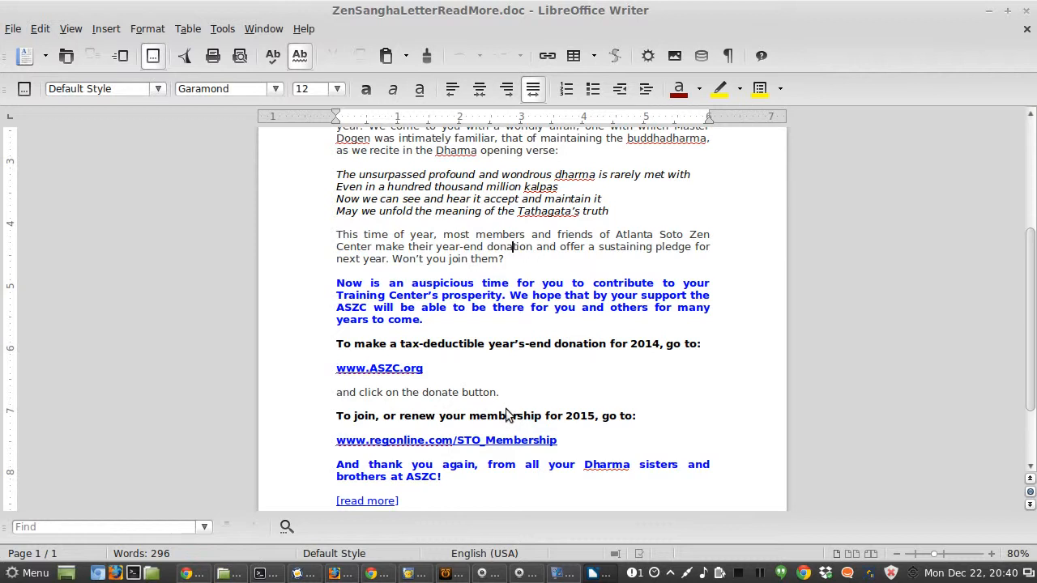
key(alt+Tab)
scroll(602, 382, down, 3)
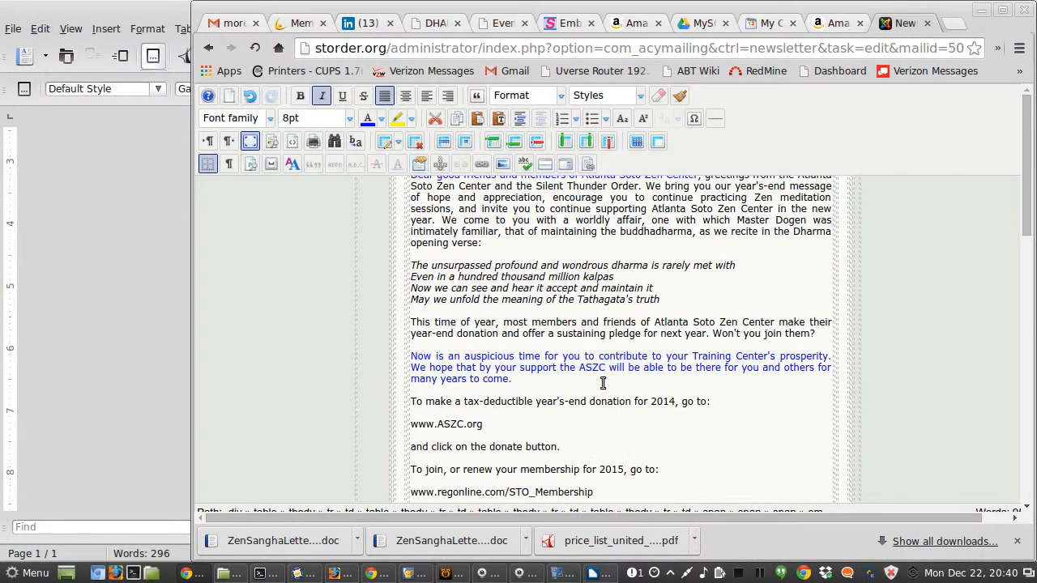
click(721, 402)
key(shift+Left)
key(shift+Left)
key(shift+Left)
key(shift+Left)
key(shift+Left)
key(shift+Left)
key(shift+Left)
key(shift+Left)
key(shift+Left)
key(shift+Left)
key(shift+Left)
key(shift+Left)
key(shift+Left)
key(shift+Left)
key(shift+Left)
key(shift+Left)
key(shift+Left)
key(shift+Left)
key(shift+Left)
key(shift+Left)
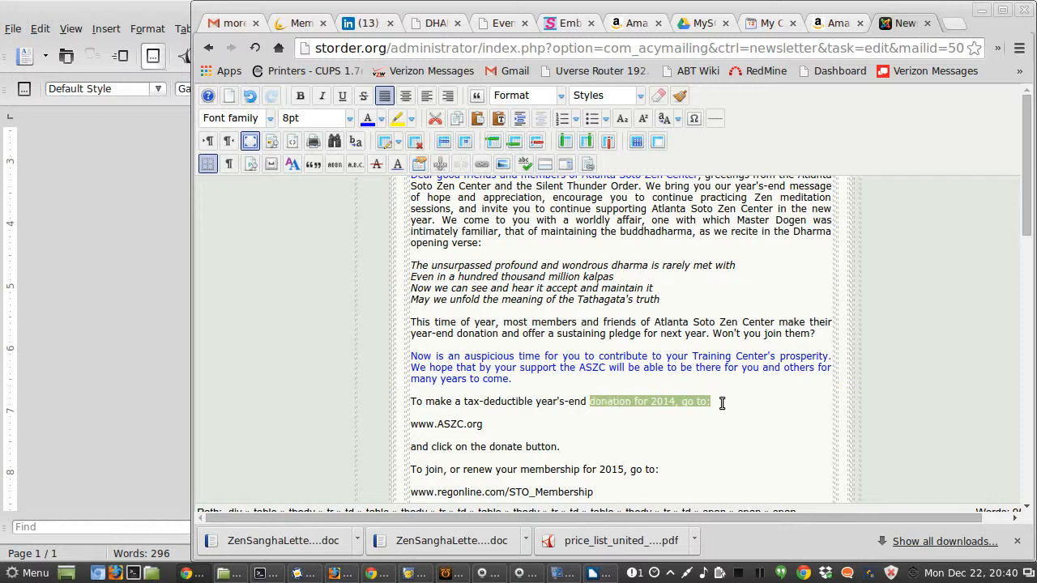
key(shift+Left)
key(shift+Left)
key(shift+Left)
key(shift+Left)
key(shift+Left)
key(shift+Left)
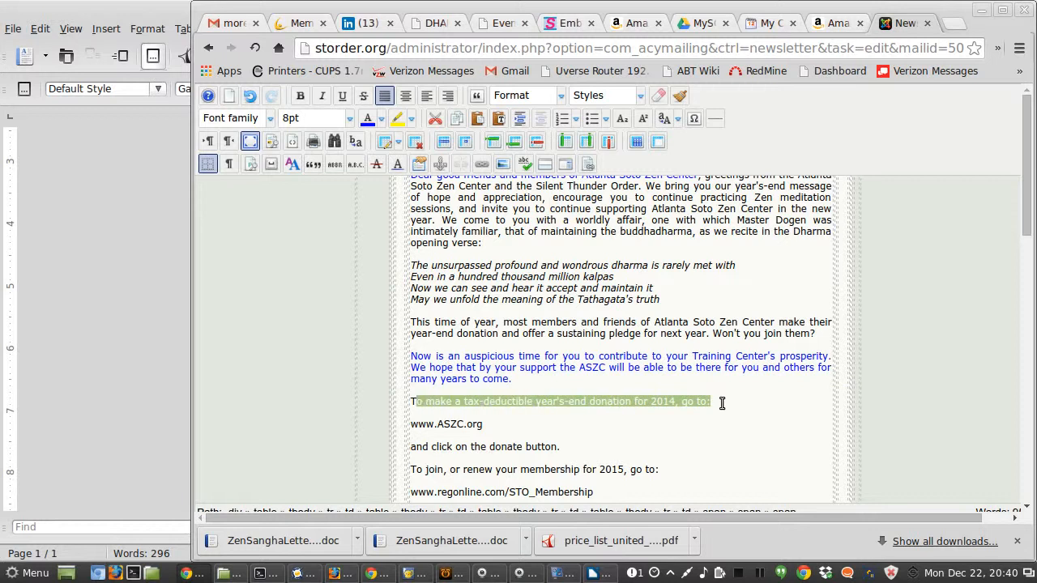
click(299, 96)
Step: Bold the line "To join, or renew your membership for 2015, go to:"
click(672, 468)
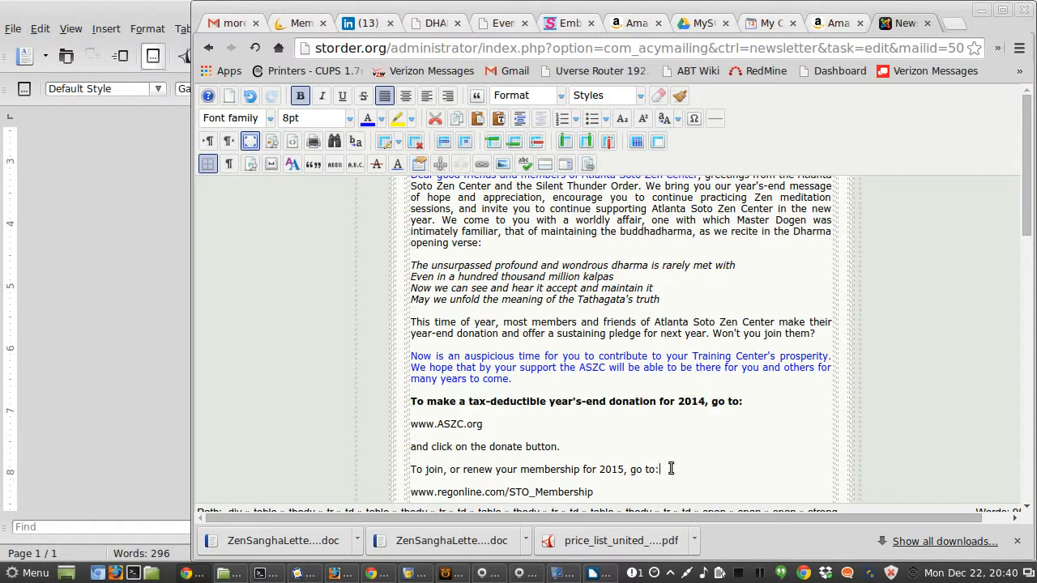
key(shift+Left)
key(shift+Left)
key(shift+Left)
key(shift+Left)
key(shift+Left)
key(shift+Left)
key(shift+Left)
key(shift+Left)
key(shift+Left)
key(shift+Left)
key(shift+Left)
key(shift+Left)
key(shift+Left)
key(shift+Left)
key(shift+Left)
key(shift+Left)
key(shift+Left)
key(shift+Left)
key(shift+Left)
key(shift+Left)
key(shift+Left)
key(shift+Left)
key(shift+Left)
key(shift+Left)
key(shift+Left)
key(shift+Left)
key(shift+Left)
key(shift+Left)
key(shift+Left)
key(shift+Left)
key(shift+Left)
key(shift+Left)
key(shift+Left)
key(shift+Left)
key(shift+Left)
key(shift+Left)
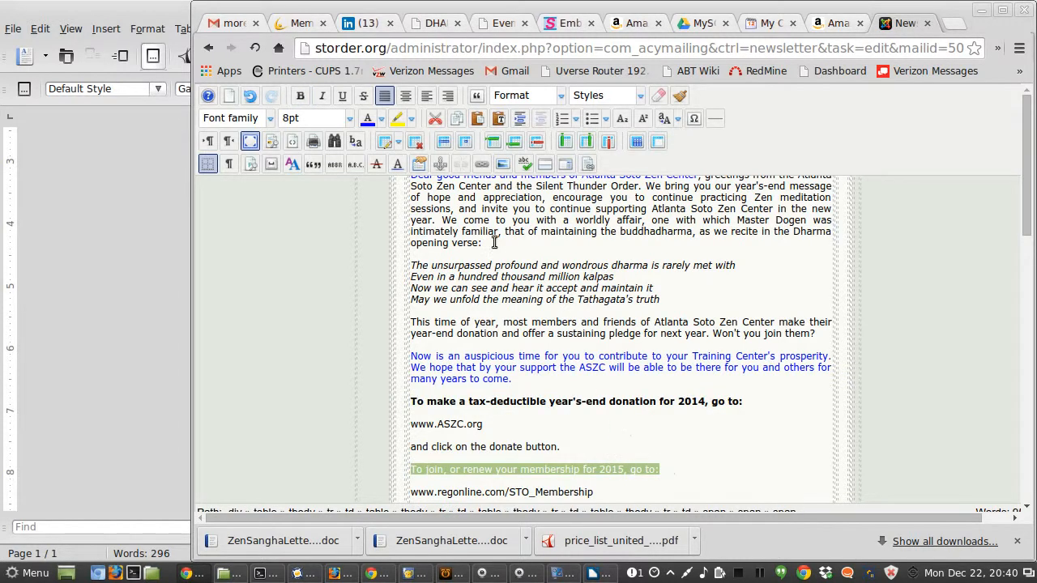
click(301, 97)
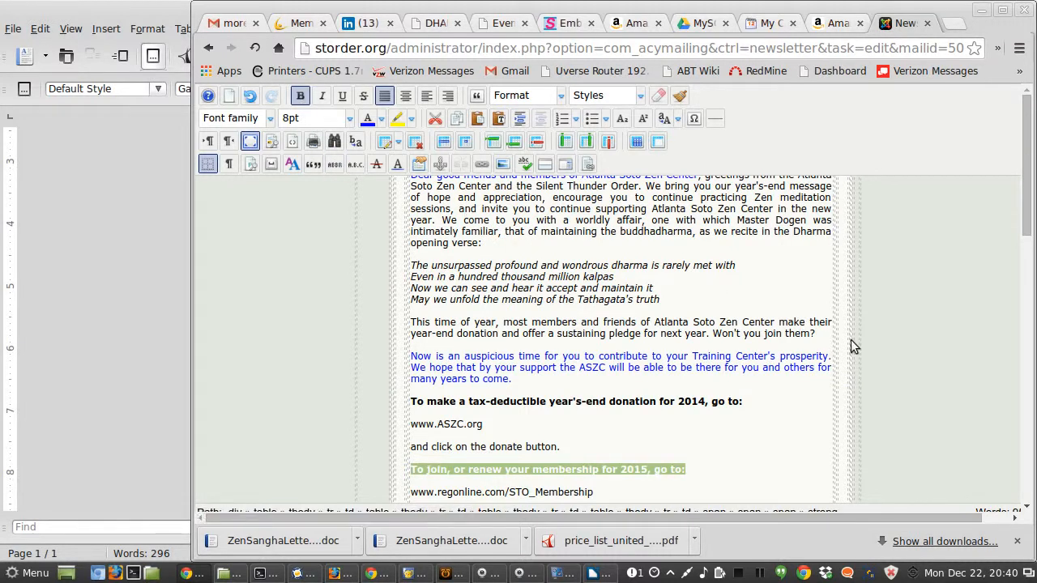
Step: Leave full-screen editing and apply the changes to the newsletter
scroll(933, 316, up, 10)
scroll(933, 316, up, 2)
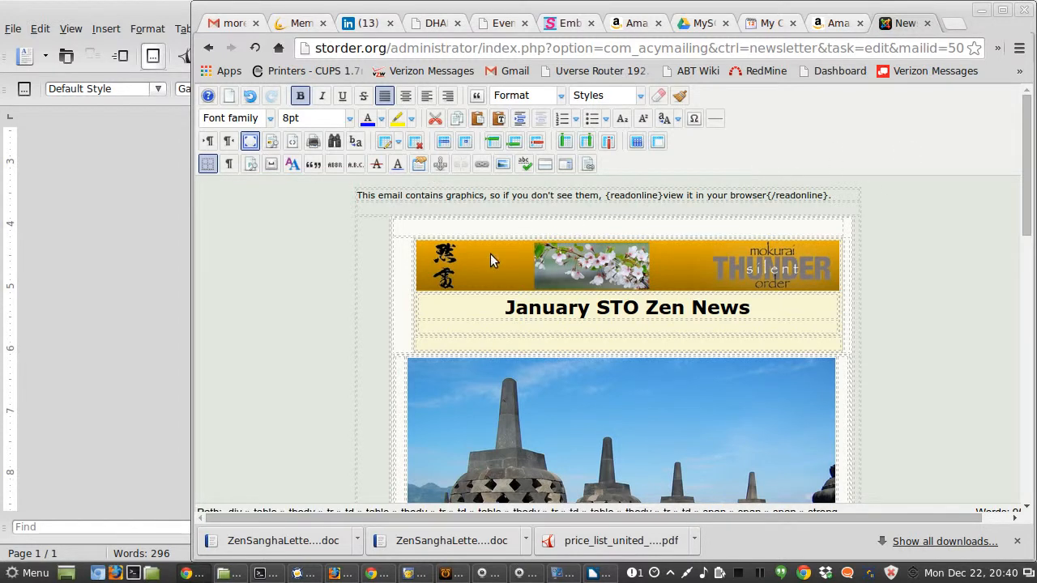
click(252, 143)
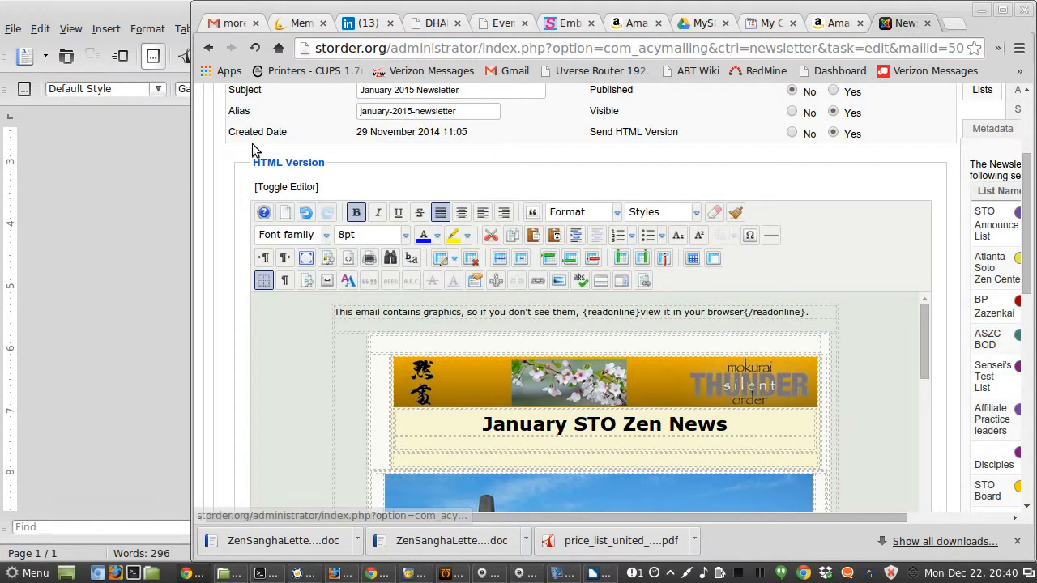
scroll(861, 203, up, 3)
click(913, 208)
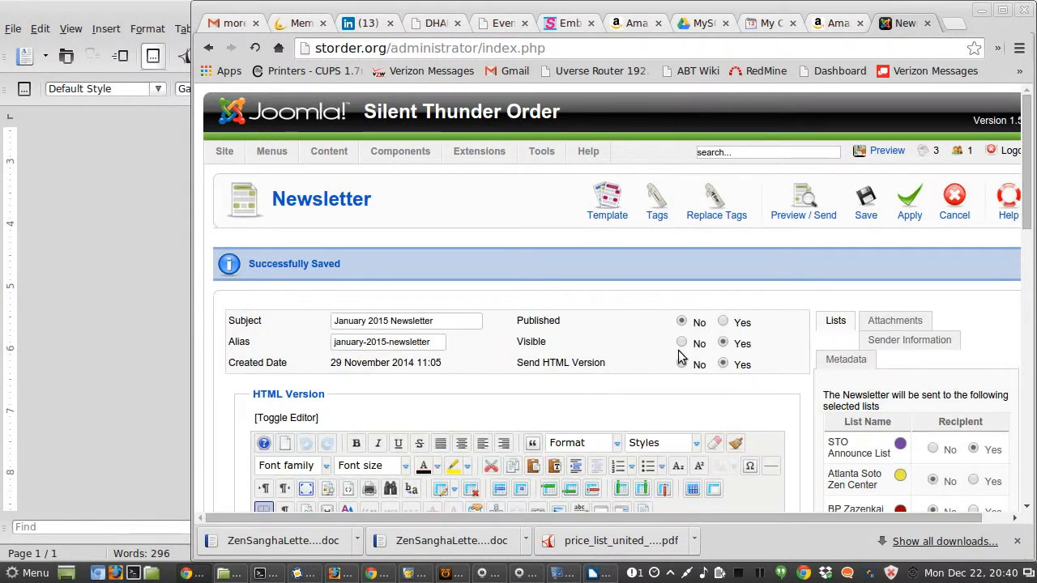
Step: Reopen the editor full screen and compare the letter's closing lines with the ZenSanghaLetterReadMore document
scroll(629, 371, down, 4)
scroll(630, 371, down, 1)
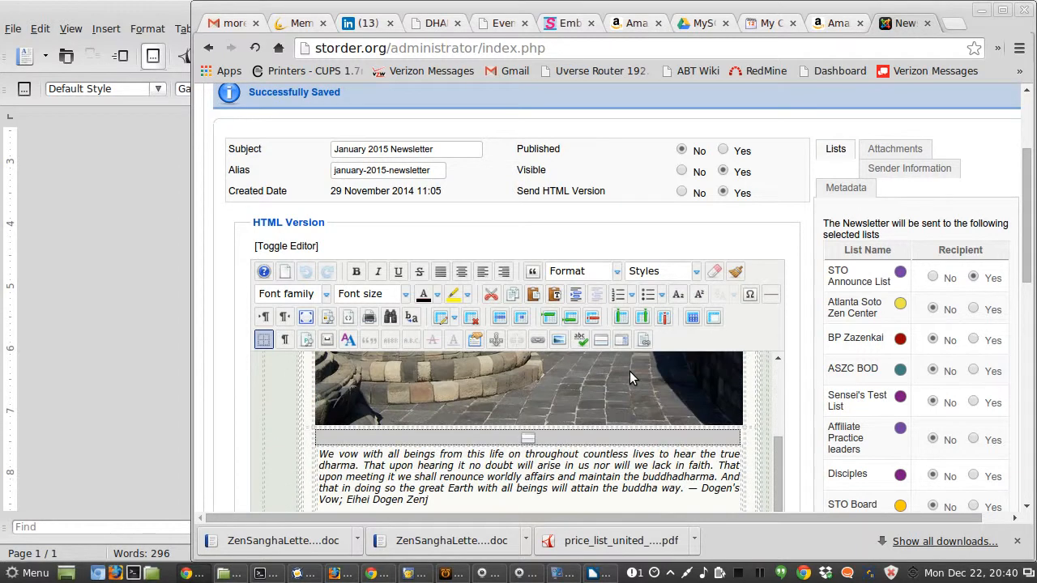
click(305, 316)
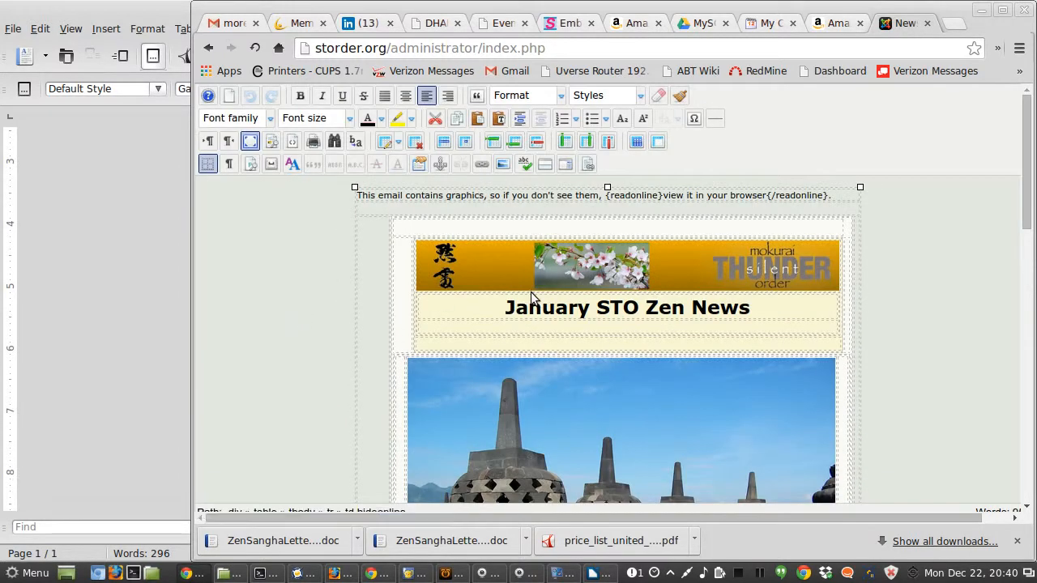
scroll(499, 312, down, 10)
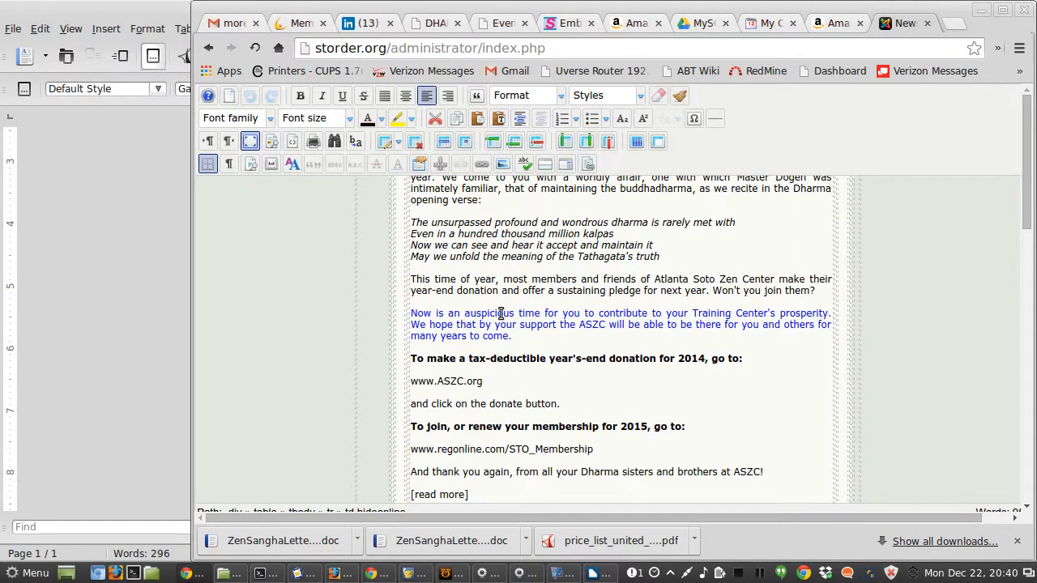
scroll(500, 314, down, 2)
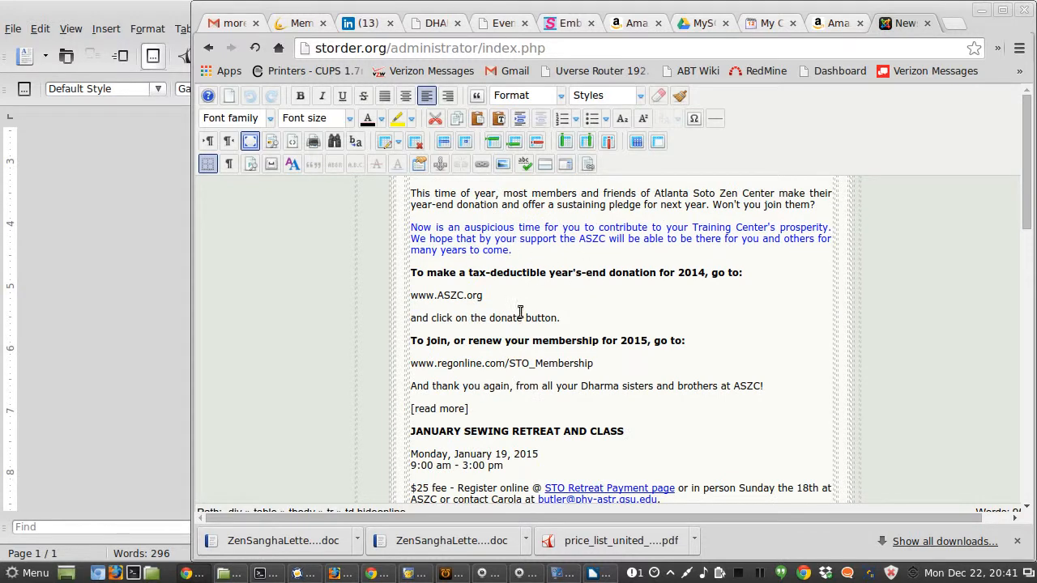
key(alt+Tab)
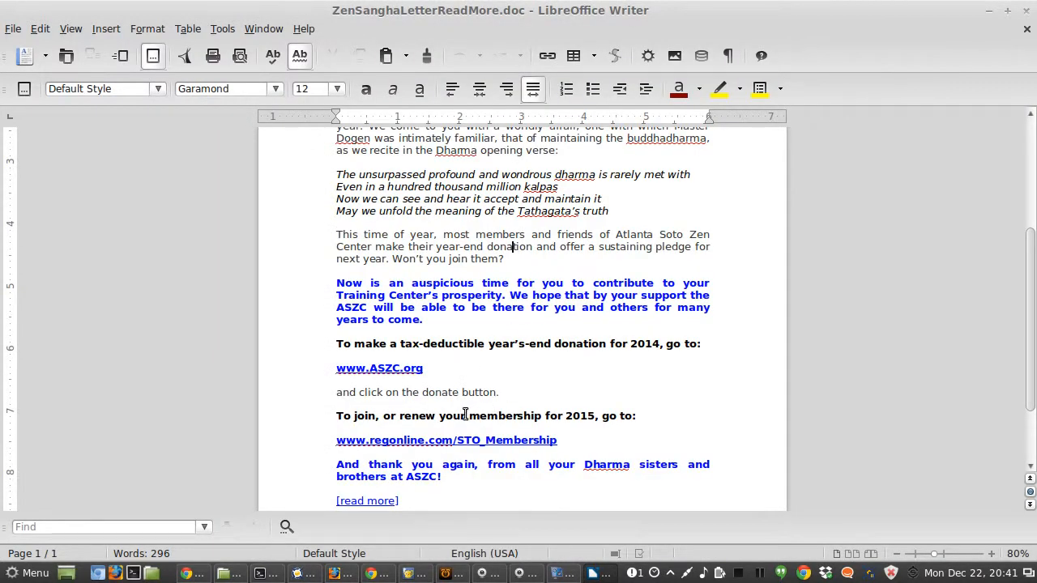
scroll(466, 413, down, 2)
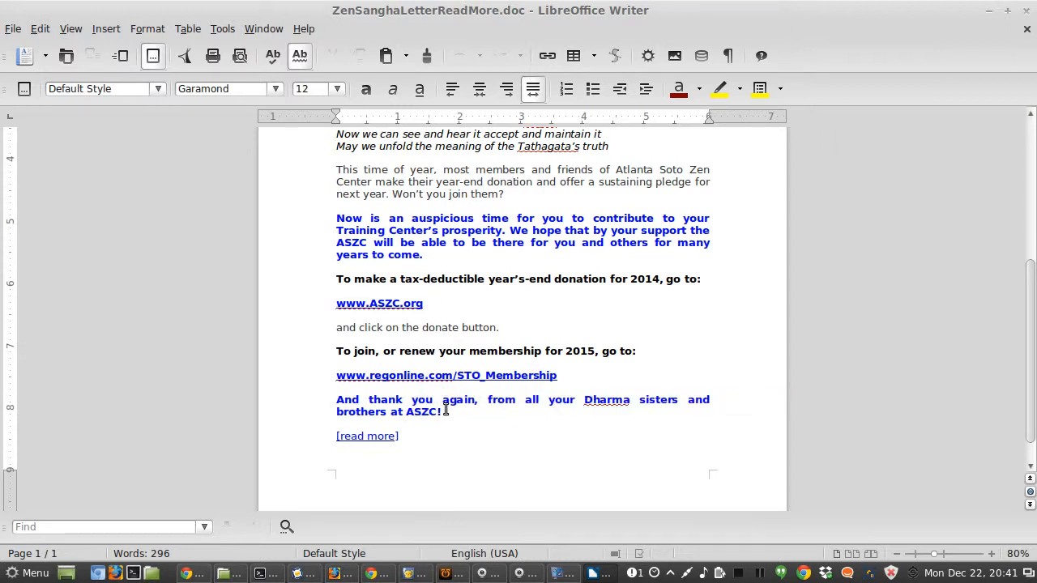
key(alt+Tab)
scroll(523, 413, down, 6)
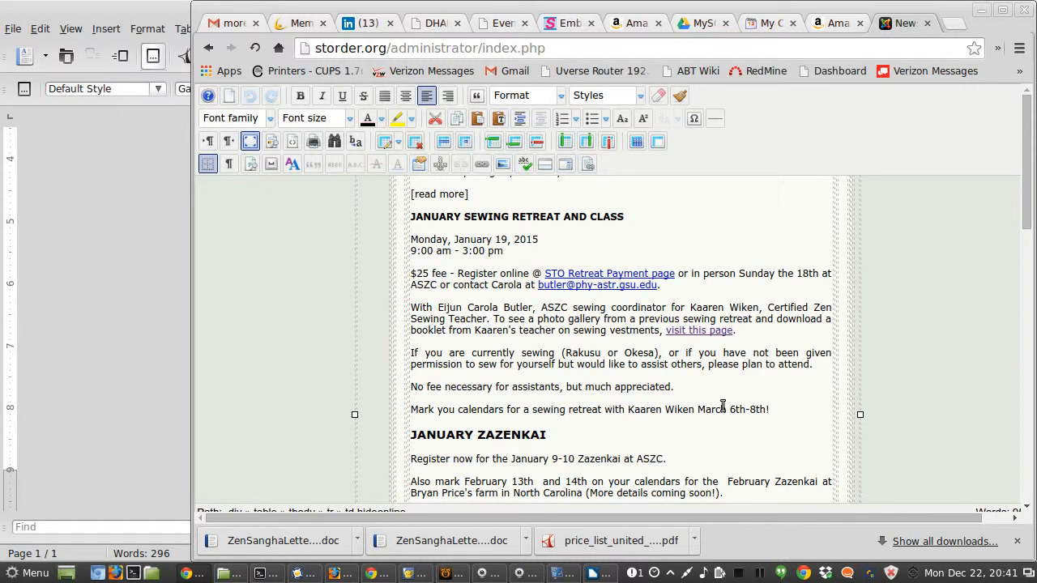
scroll(721, 391, up, 4)
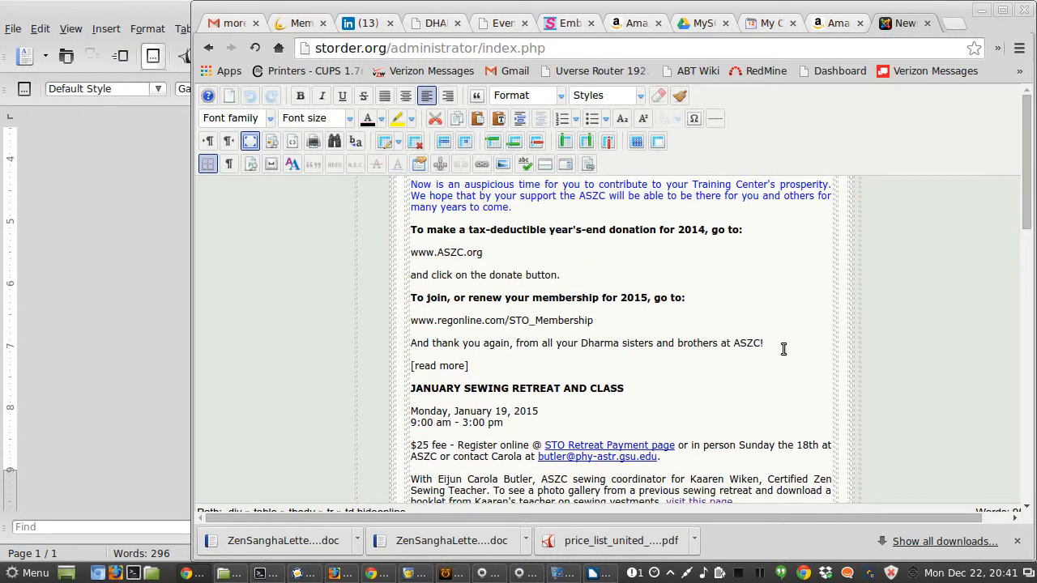
Step: Make the line "And thank you again, from all your Dharma sisters and brothers at ASZC!" blue and bold
drag(773, 343, 422, 347)
click(422, 346)
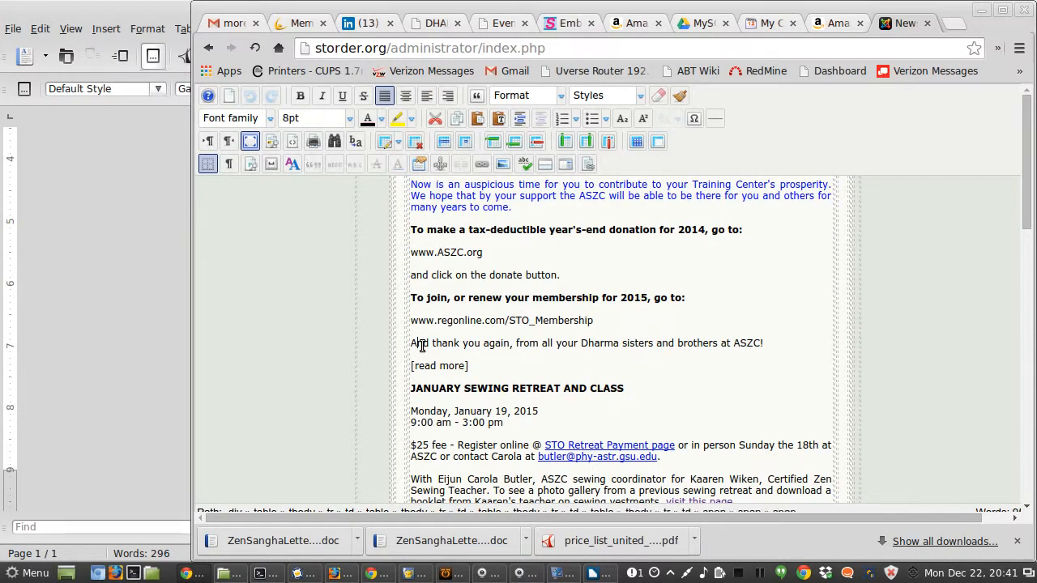
triple_click(422, 347)
key(shift+End)
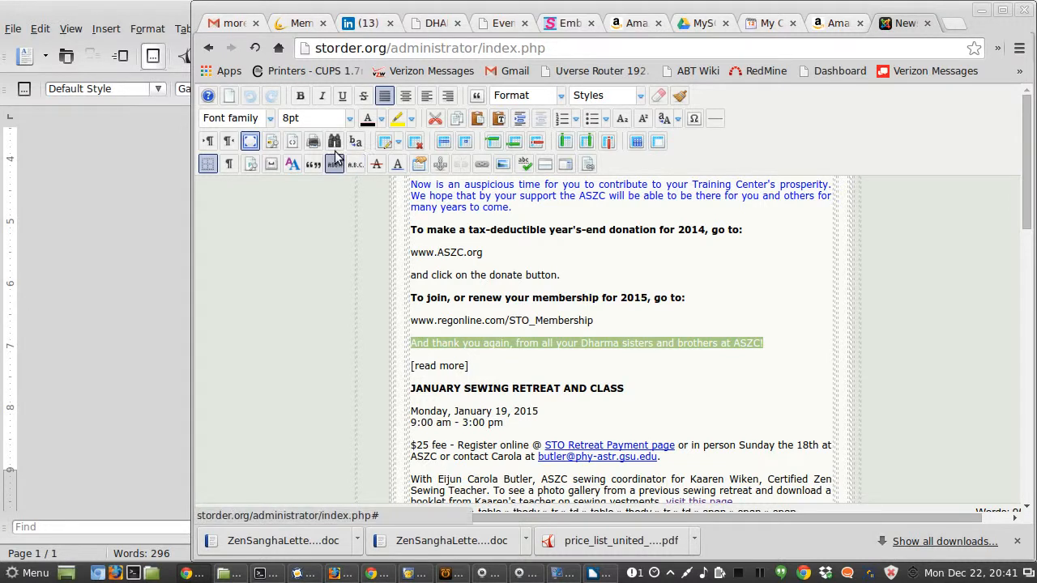
click(380, 119)
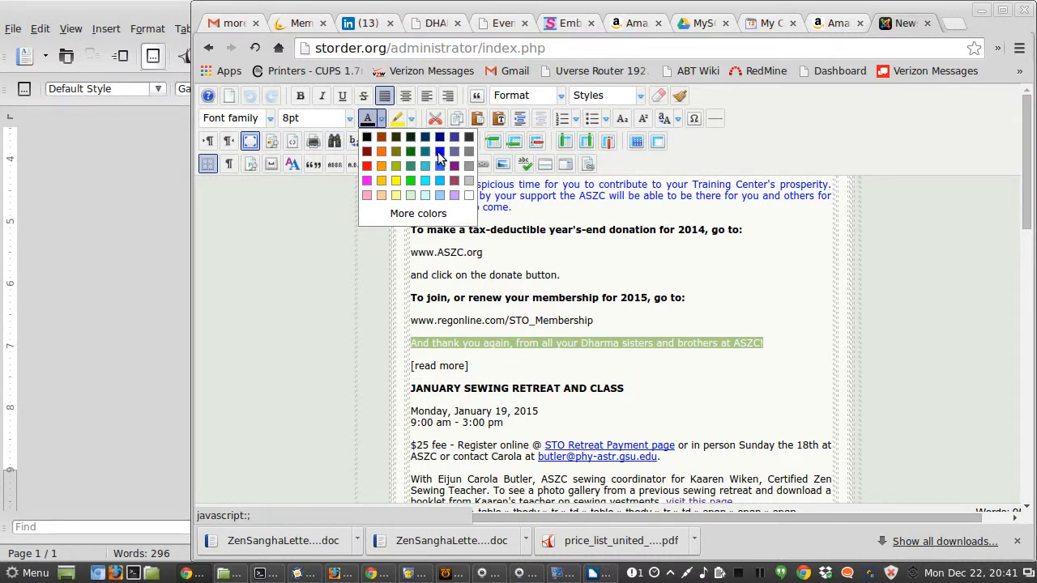
click(437, 152)
click(301, 95)
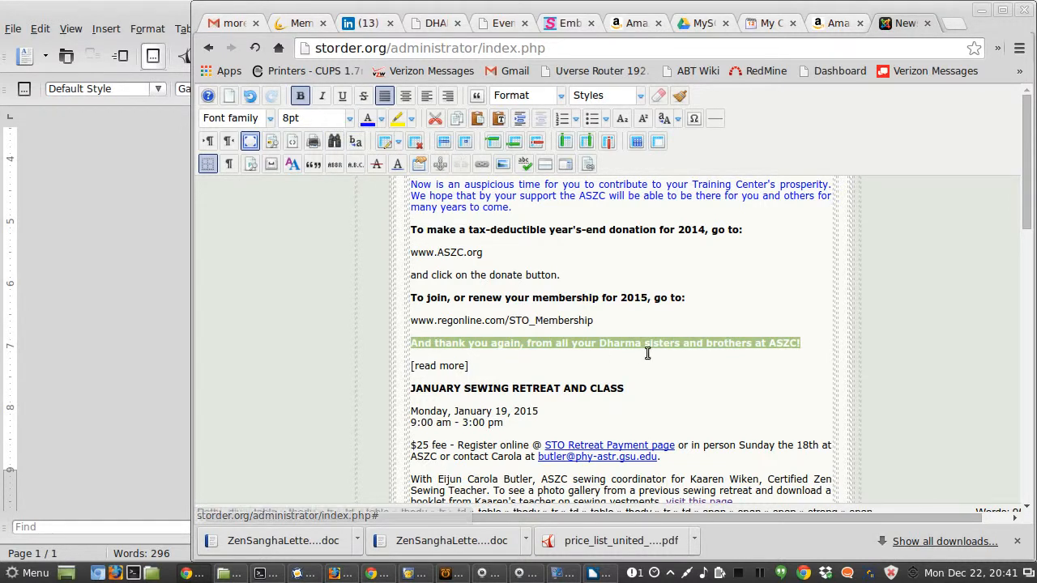
click(650, 320)
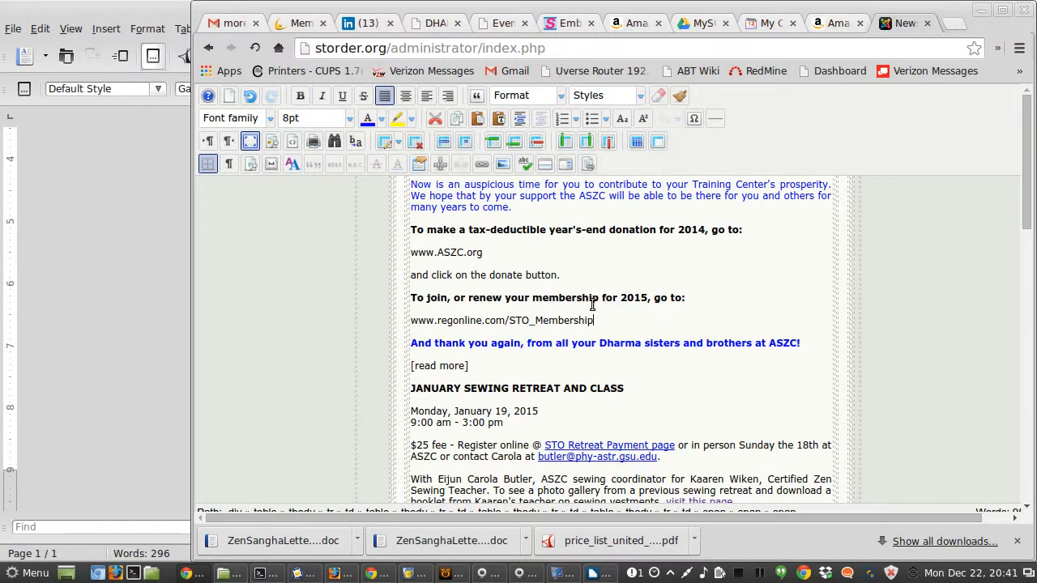
drag(476, 252, 410, 252)
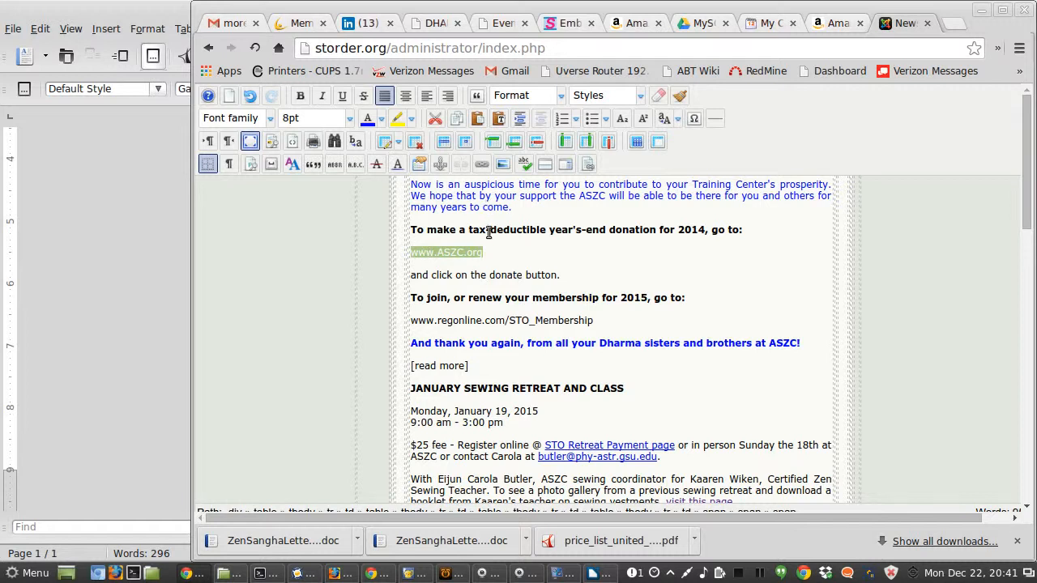
click(483, 166)
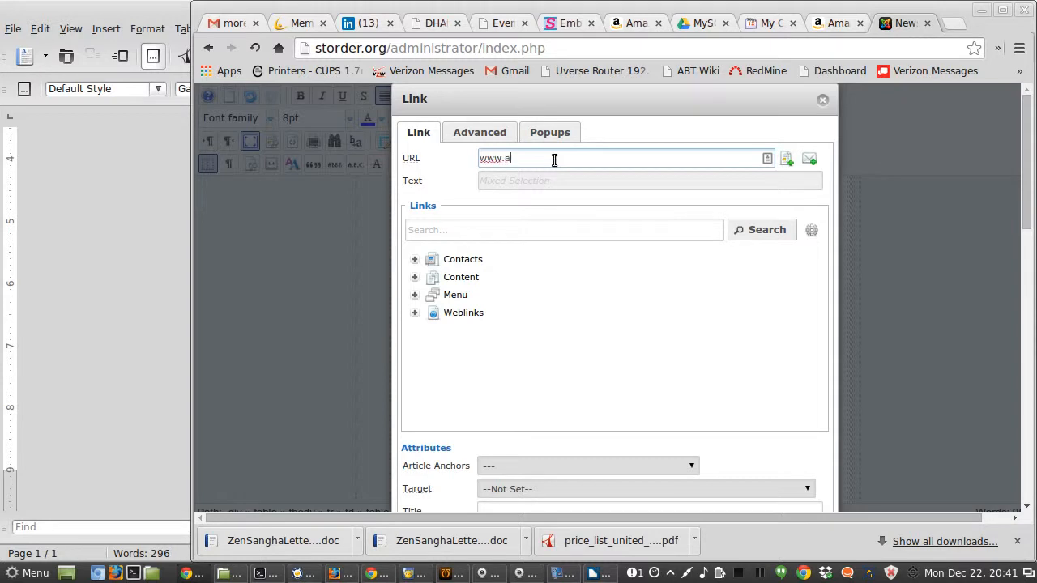
key(Tab)
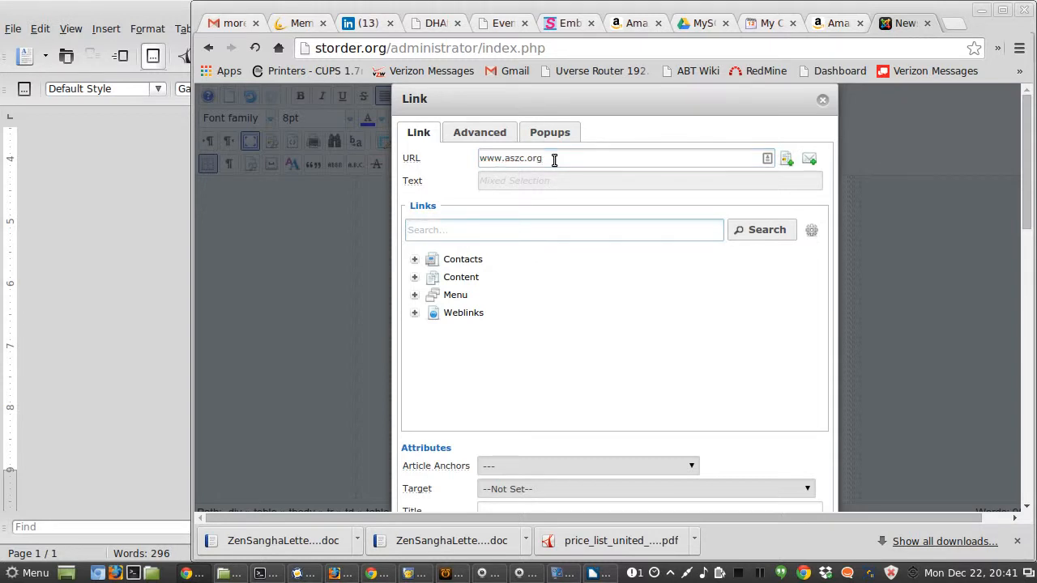
click(564, 489)
click(563, 526)
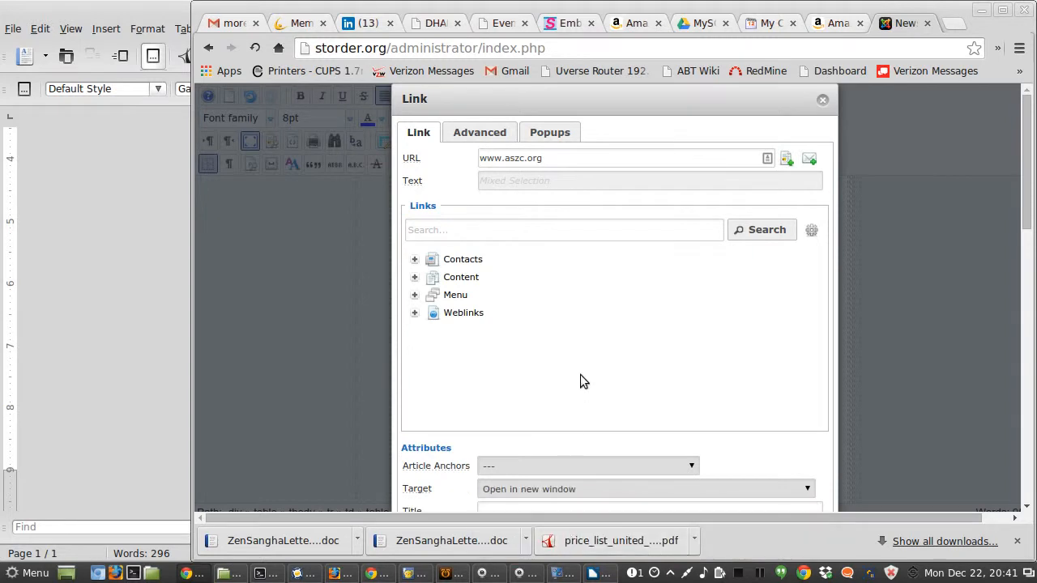
scroll(612, 332, down, 2)
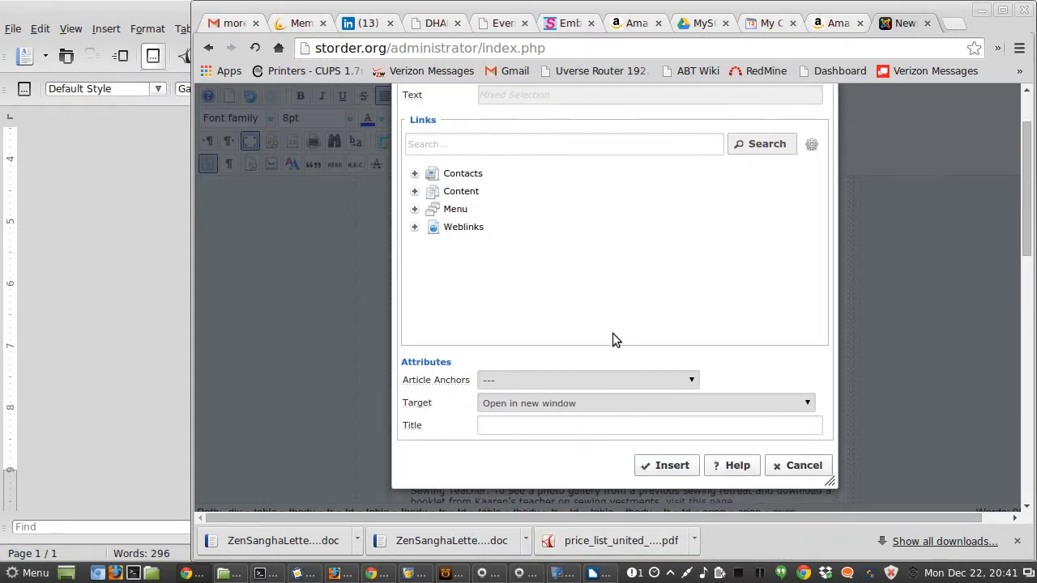
click(665, 466)
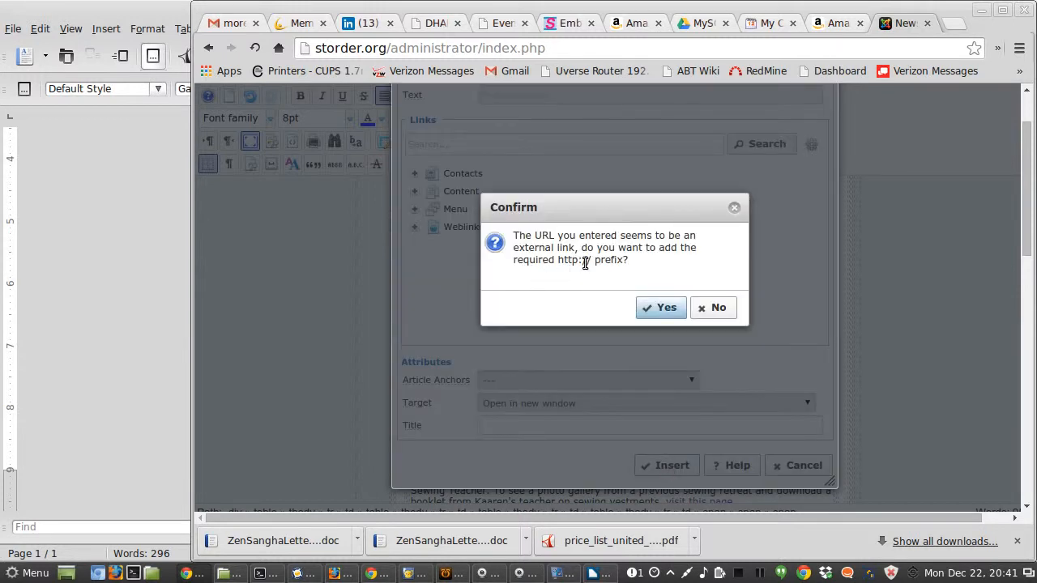
click(656, 308)
click(553, 267)
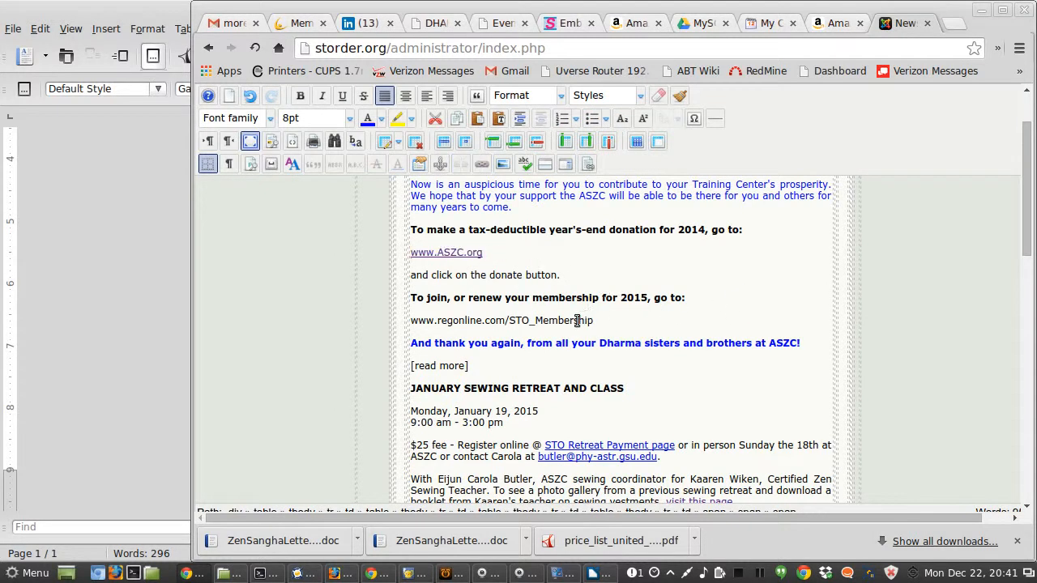
drag(593, 321, 429, 320)
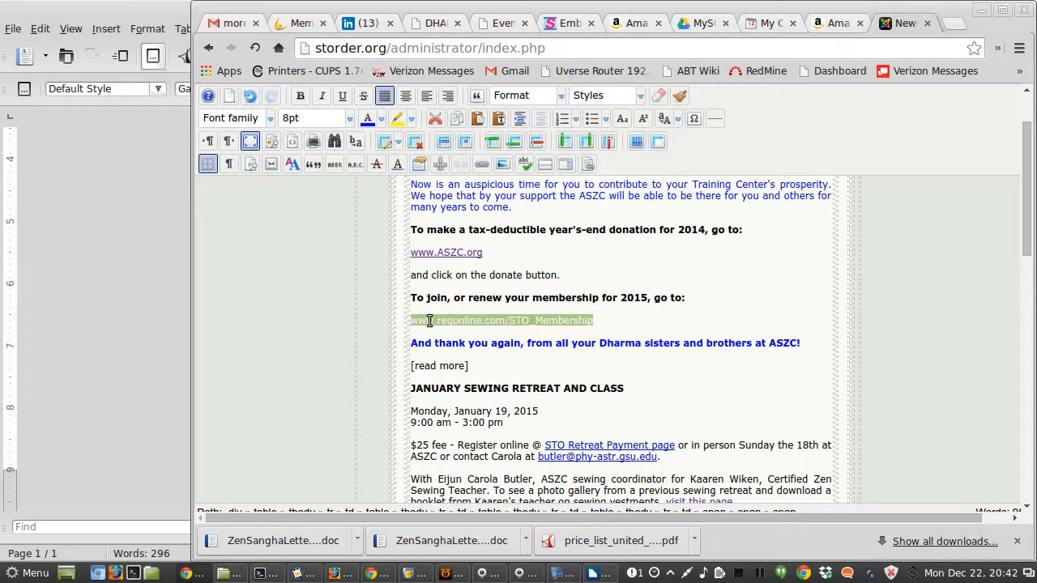
key(alt+Tab)
key(alt+Tab)
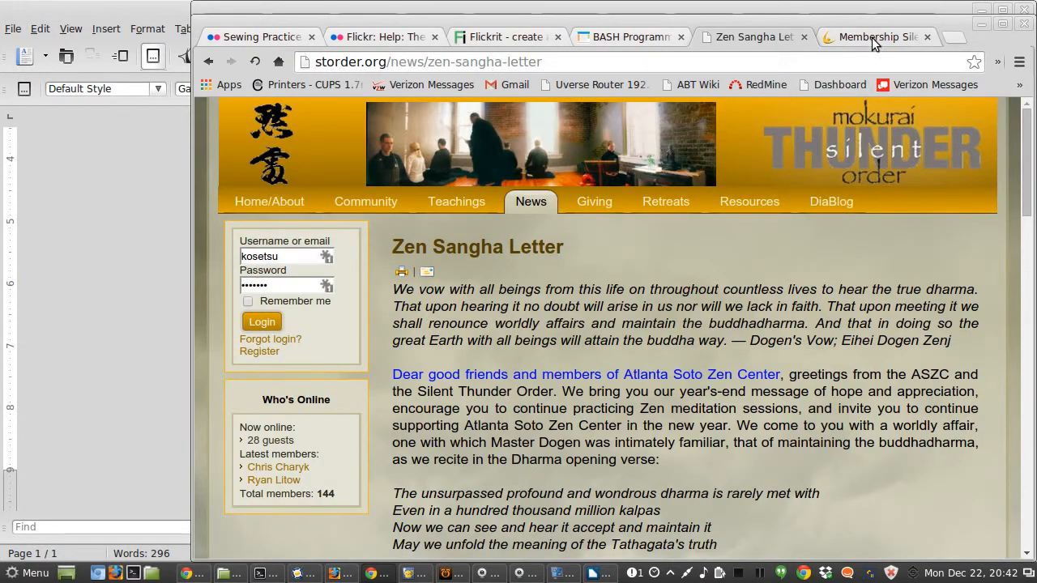
click(871, 38)
drag(771, 65, 278, 36)
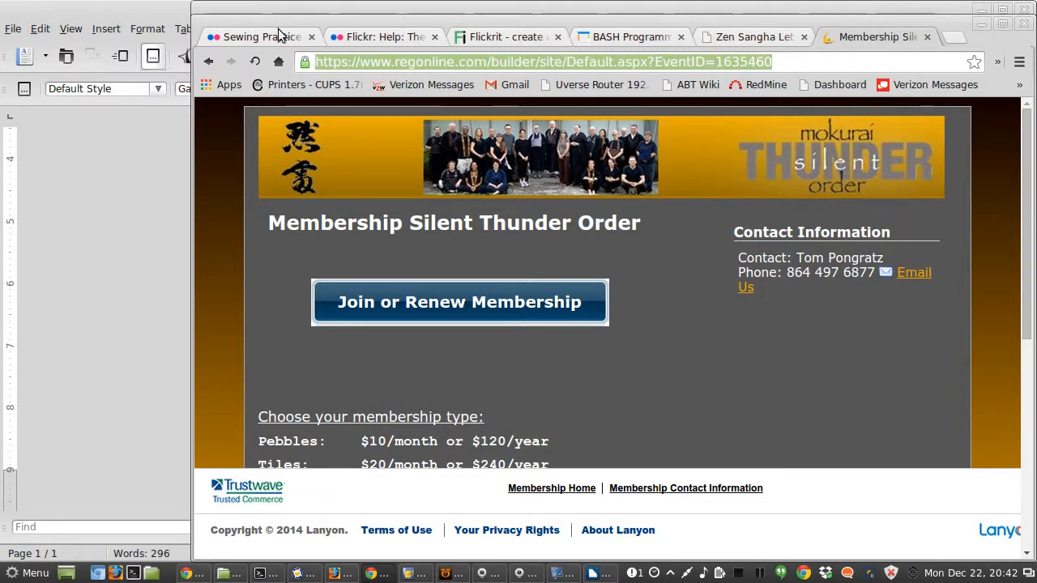
key(alt+Tab)
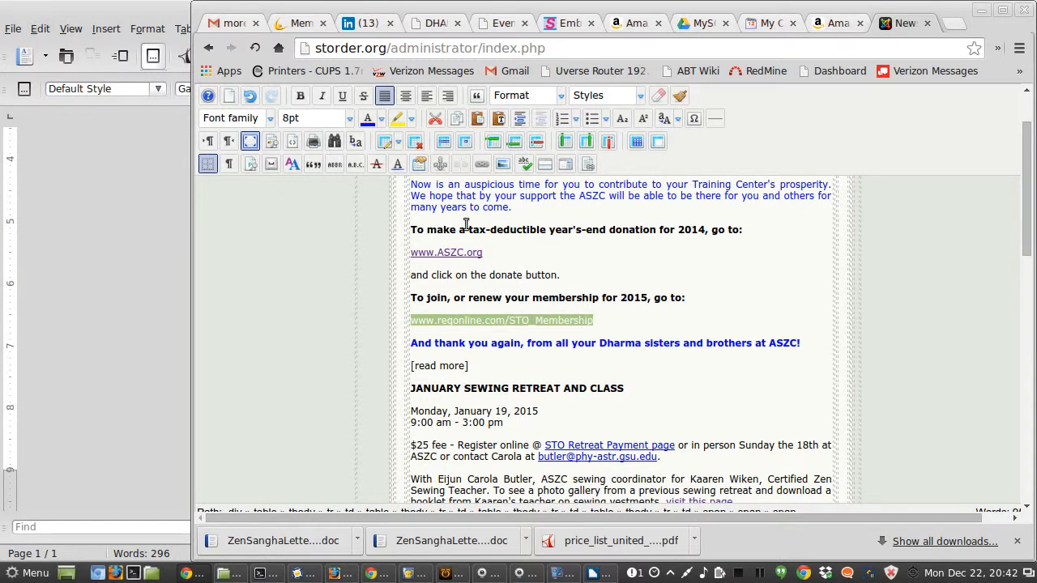
click(480, 166)
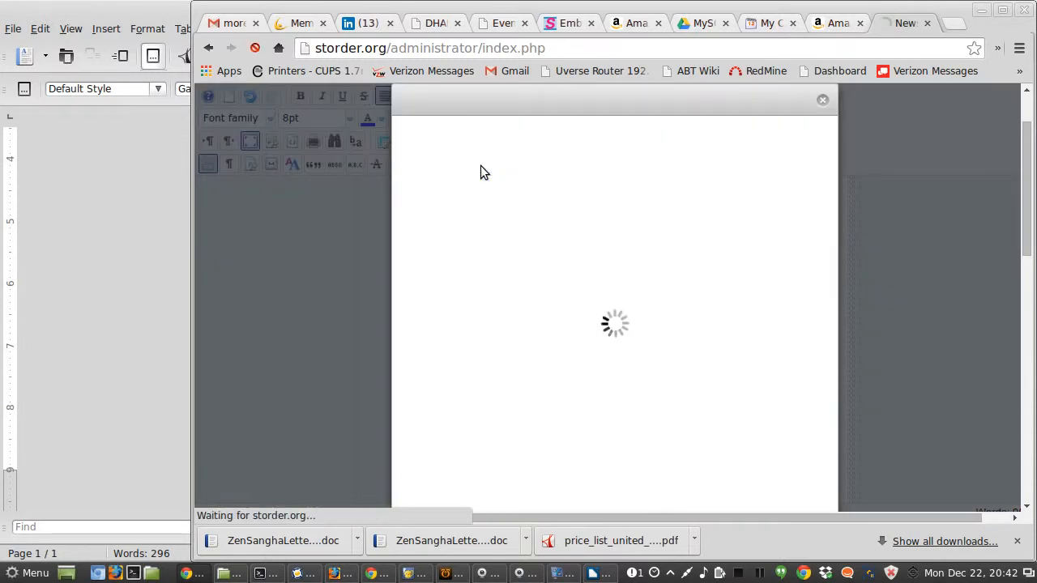
drag(597, 159, 436, 147)
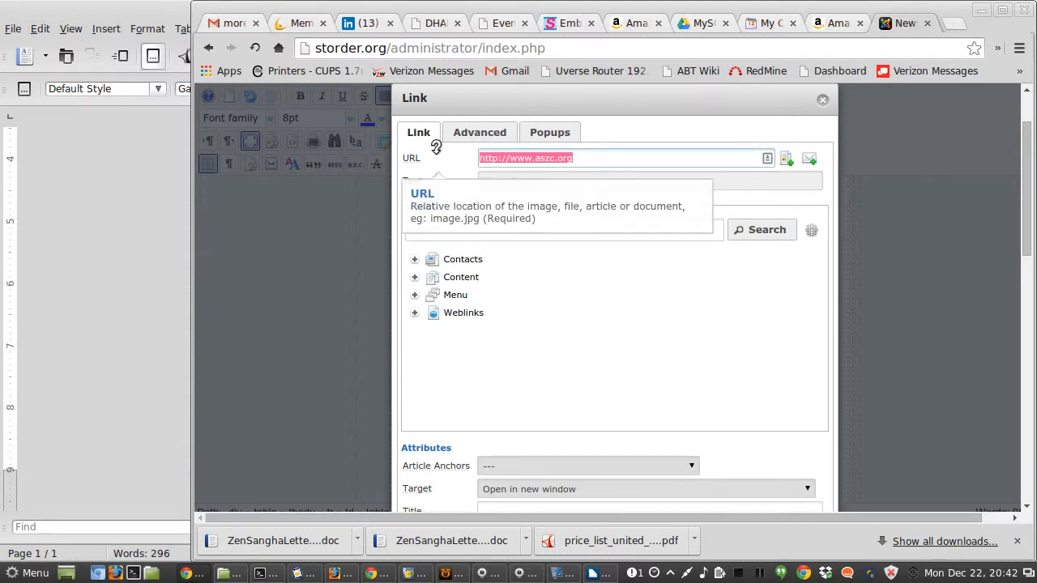
key(ctrl+v)
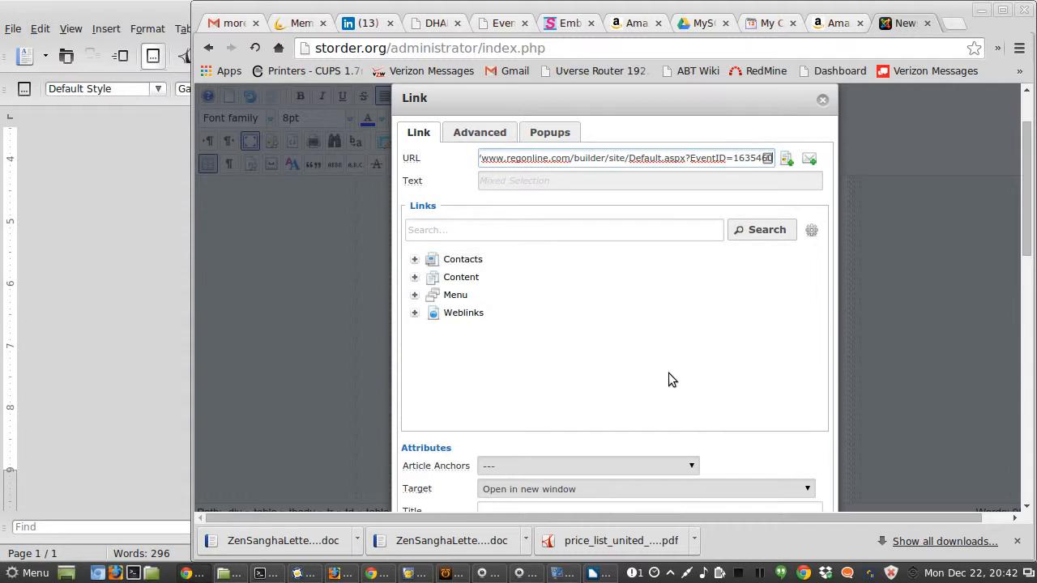
scroll(669, 375, down, 2)
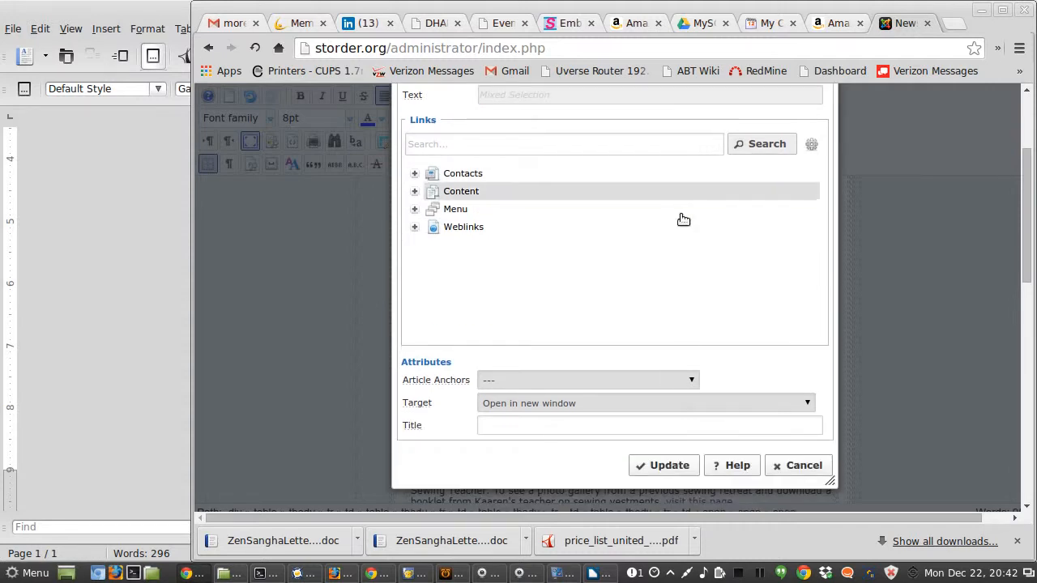
click(669, 466)
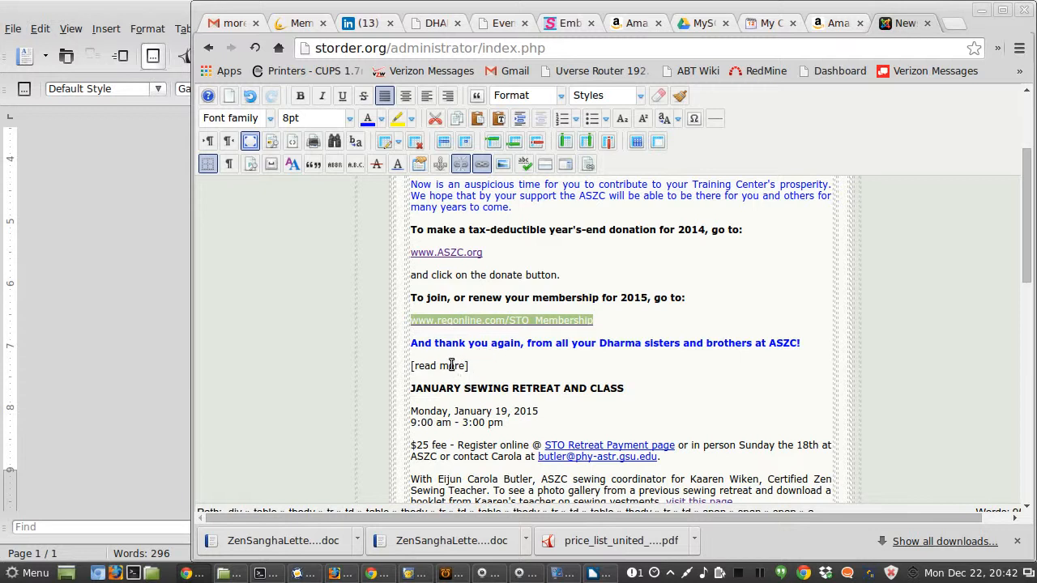
Step: Copy the address of the Zen Sangha Letter page on storder.org from the browser
key(alt+Tab)
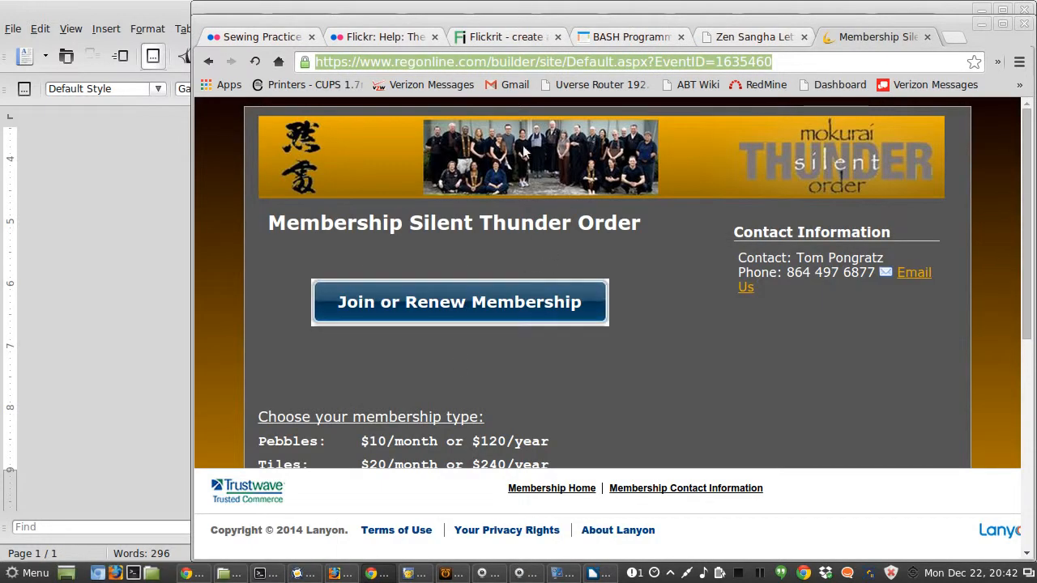
click(765, 37)
click(530, 203)
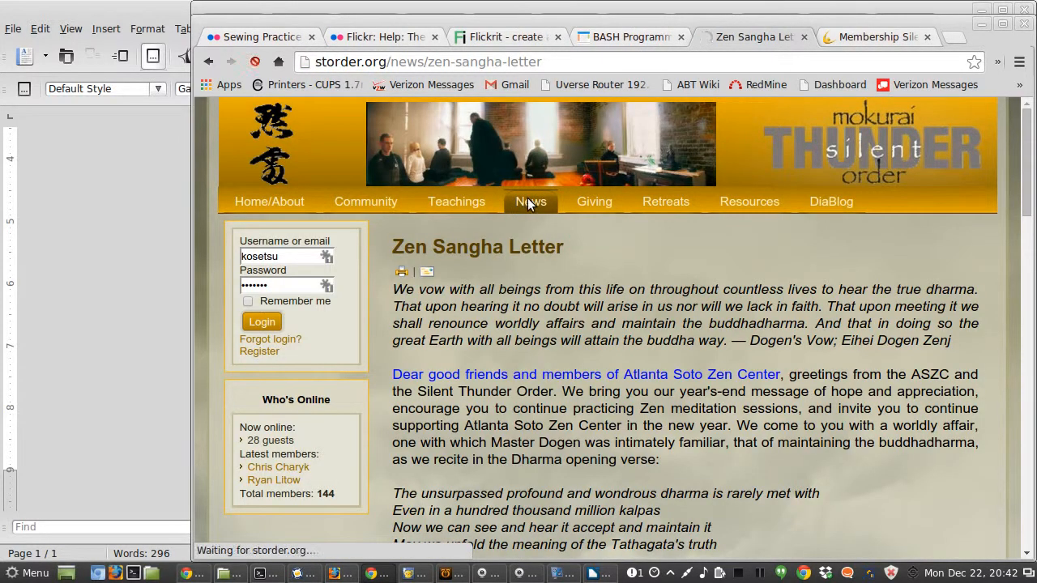
click(489, 346)
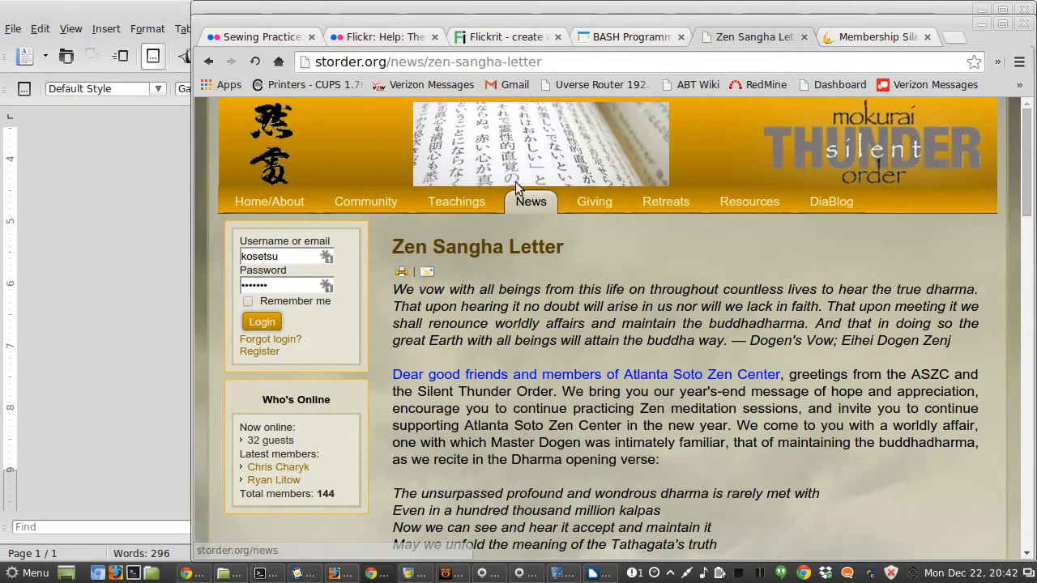
click(567, 61)
key(ctrl+c)
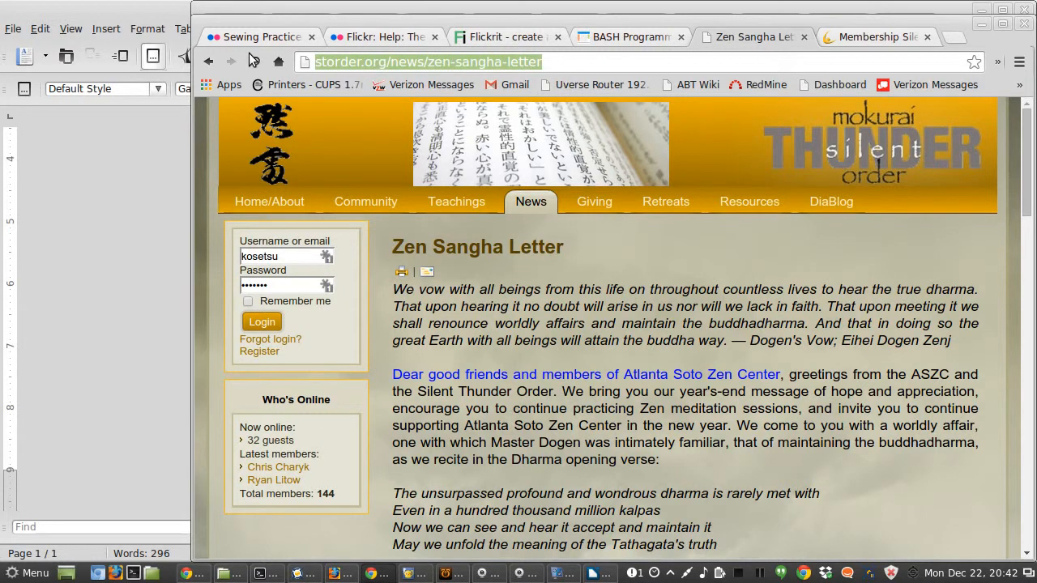
key(alt+Tab)
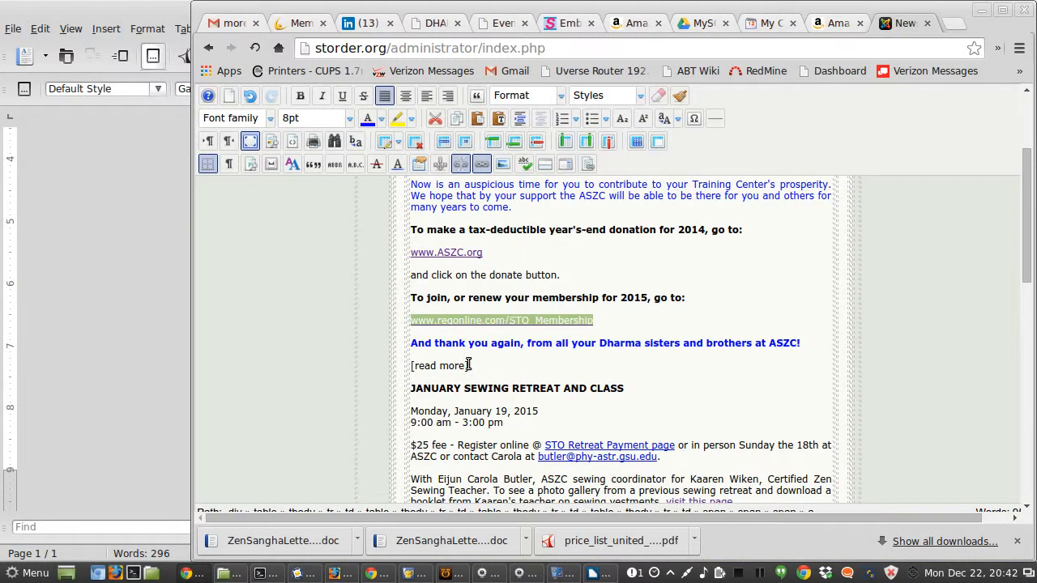
drag(415, 365, 466, 366)
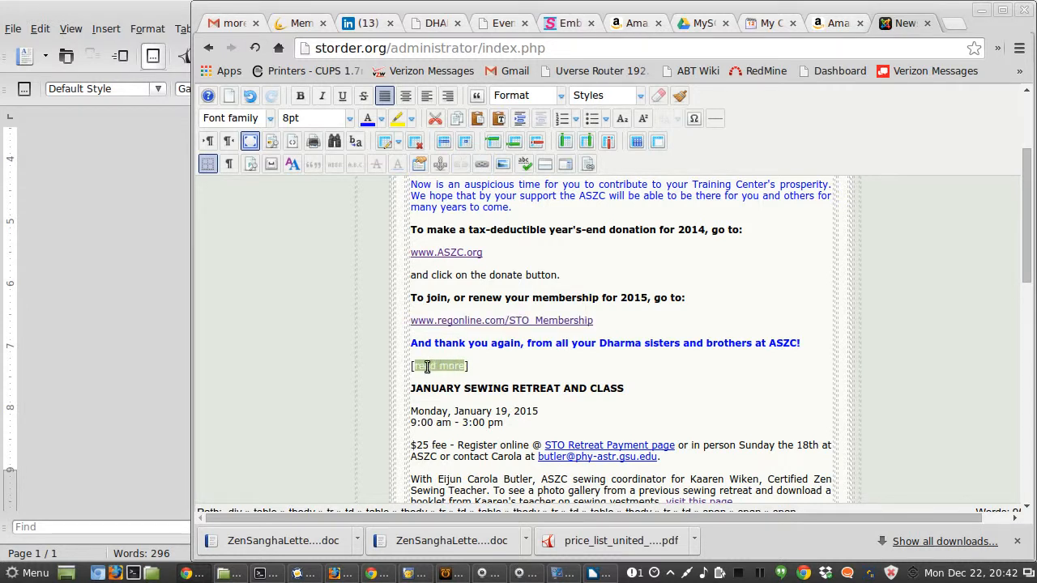
click(482, 367)
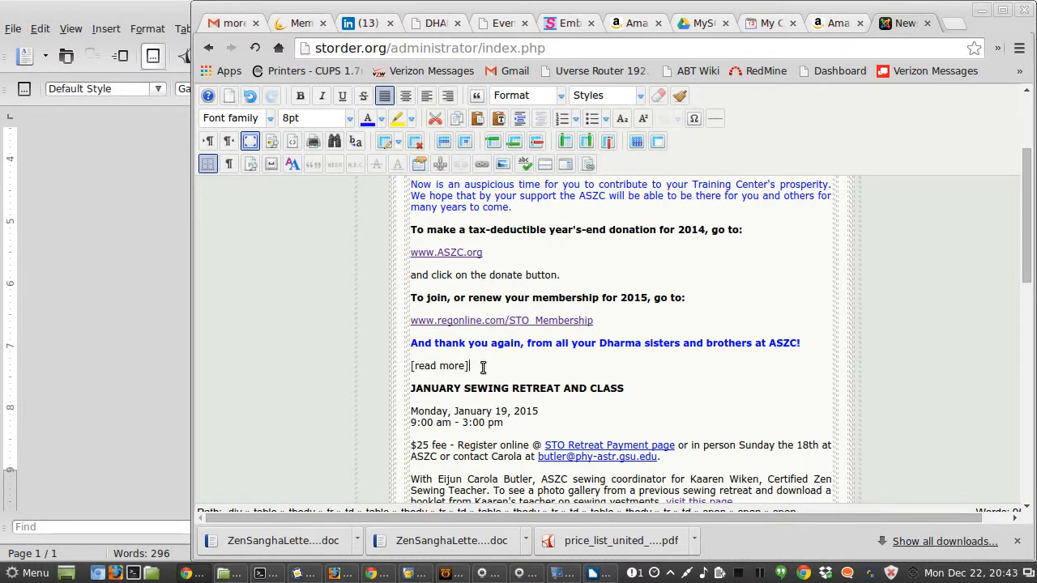
click(521, 574)
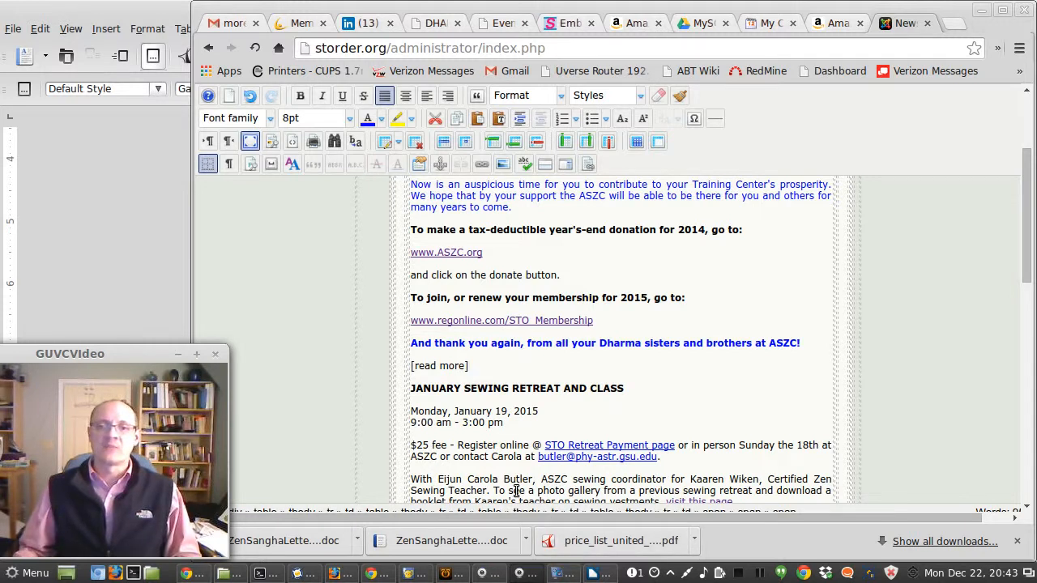
drag(466, 366, 415, 367)
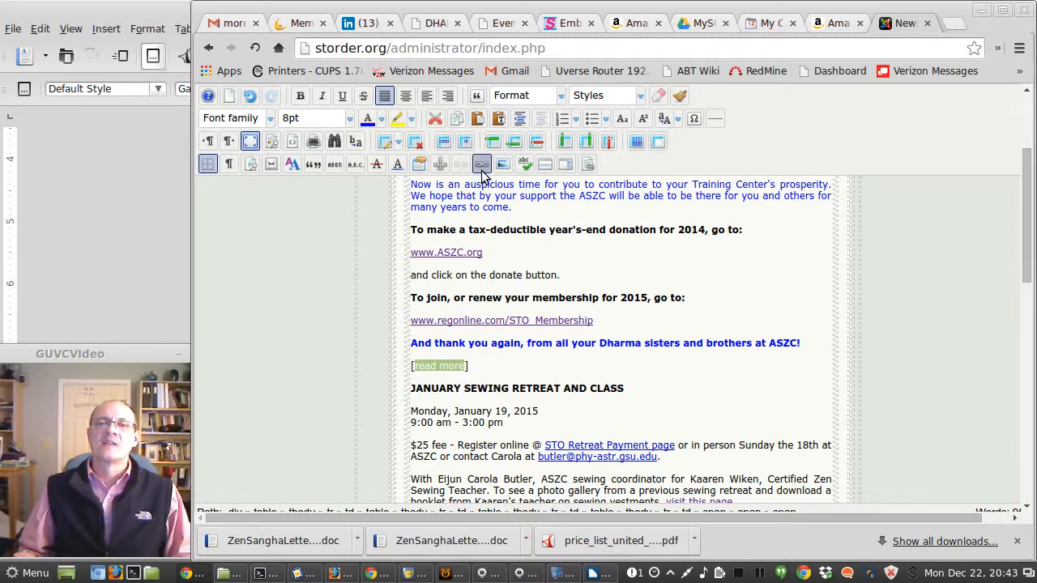
click(481, 166)
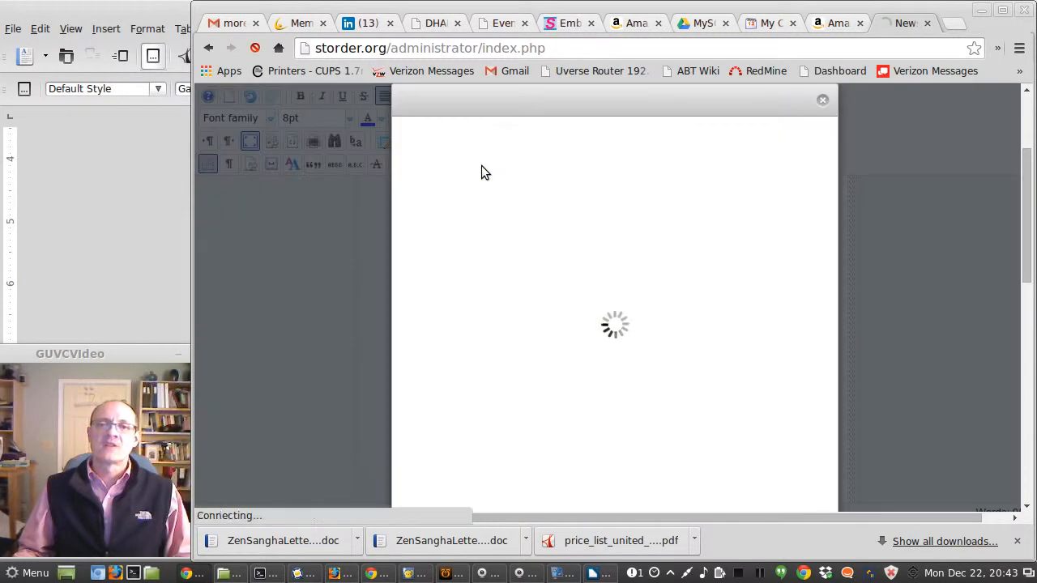
drag(601, 161, 461, 141)
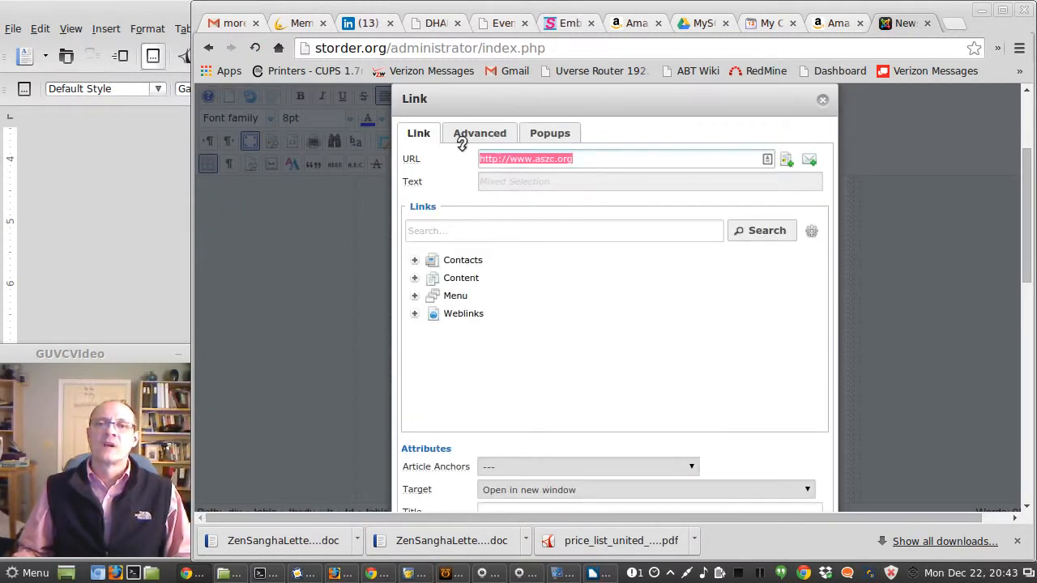
key(ctrl+v)
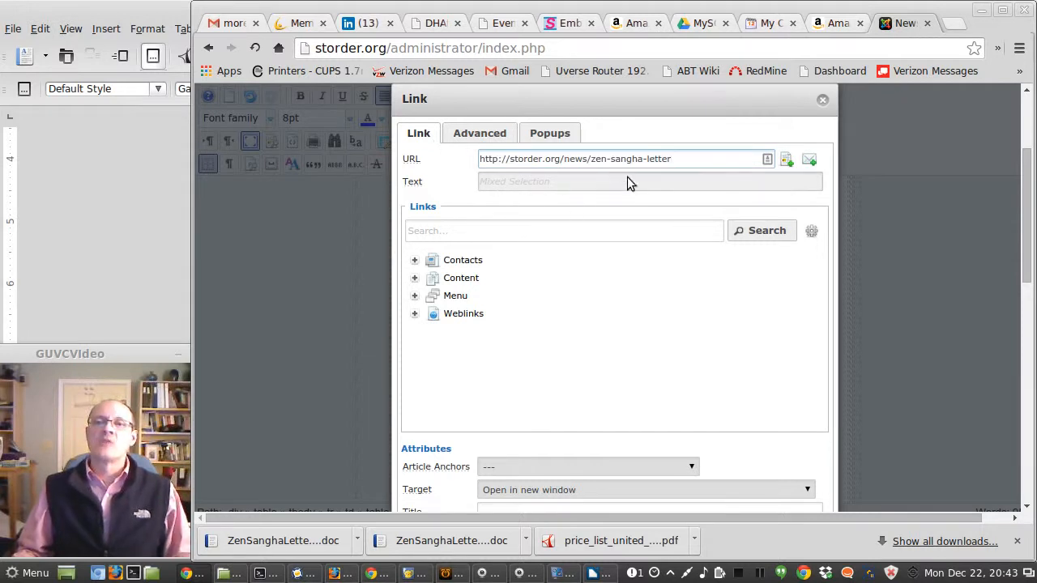
scroll(664, 313, down, 2)
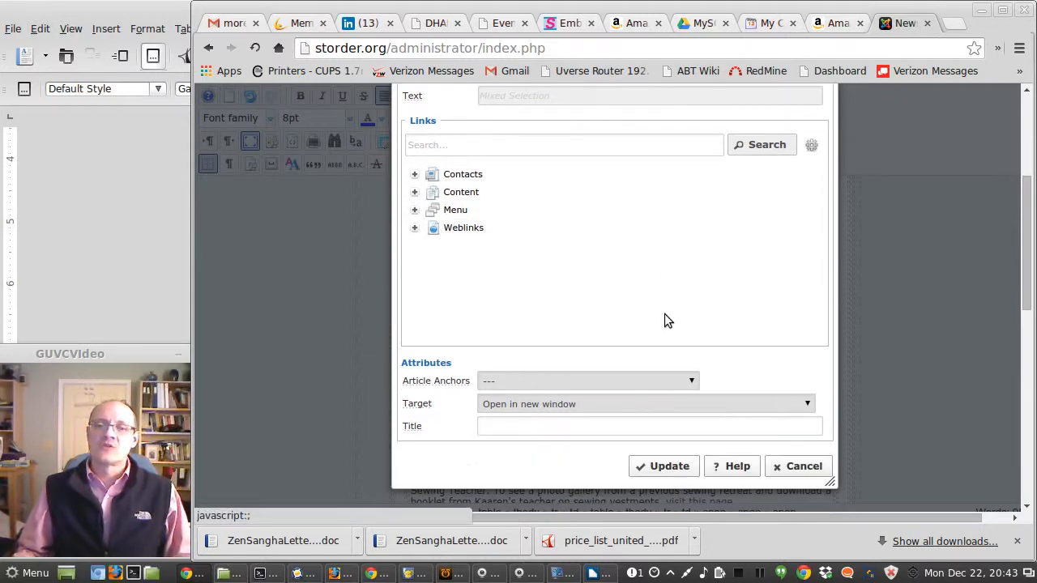
scroll(743, 409, up, 3)
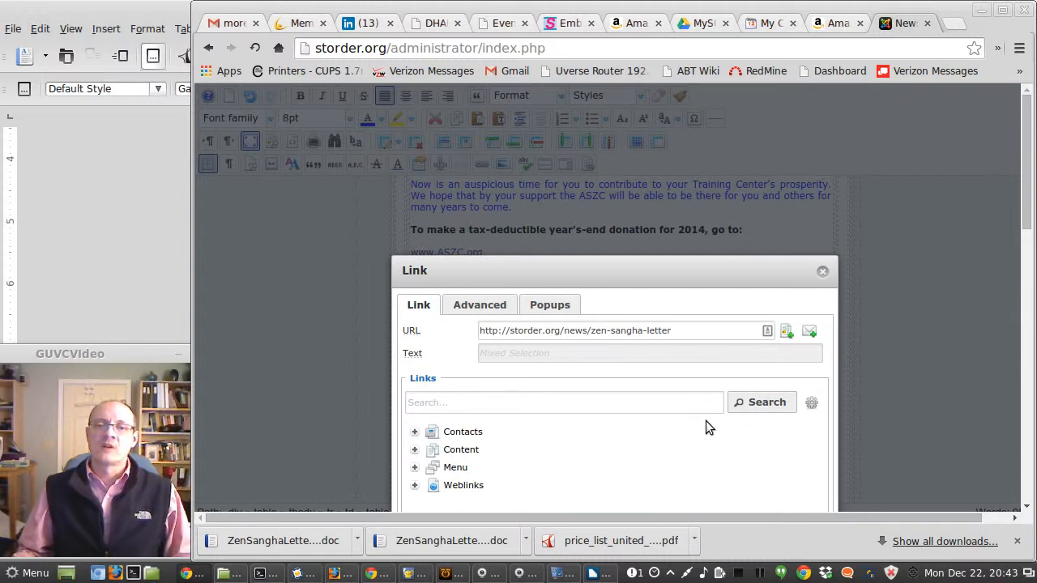
scroll(728, 437, down, 2)
scroll(729, 442, down, 2)
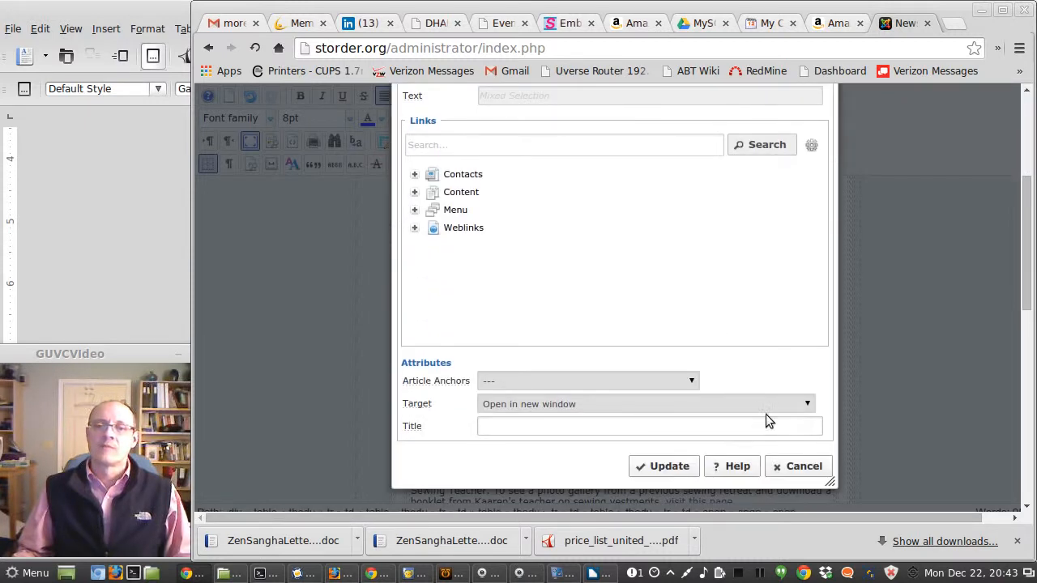
click(806, 404)
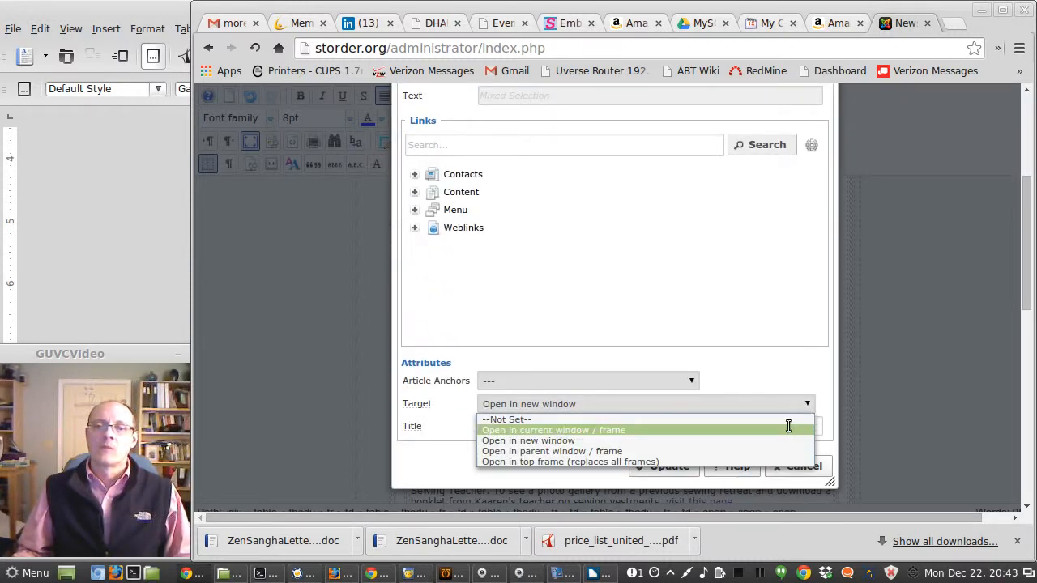
click(787, 429)
click(669, 467)
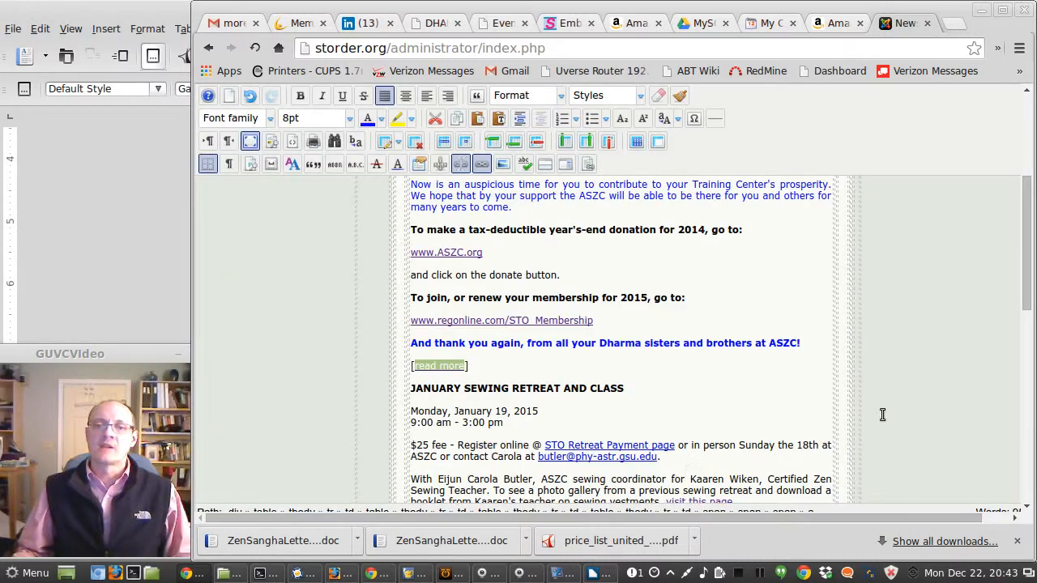
Step: Leave full-screen editing of the newsletter
scroll(907, 411, down, 3)
scroll(910, 410, up, 10)
scroll(907, 410, up, 5)
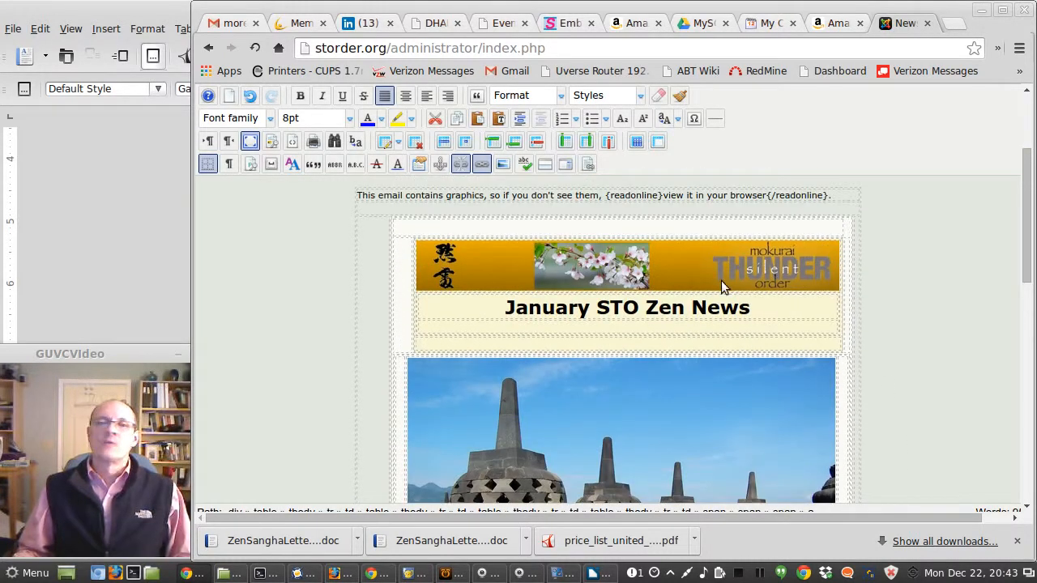
click(251, 142)
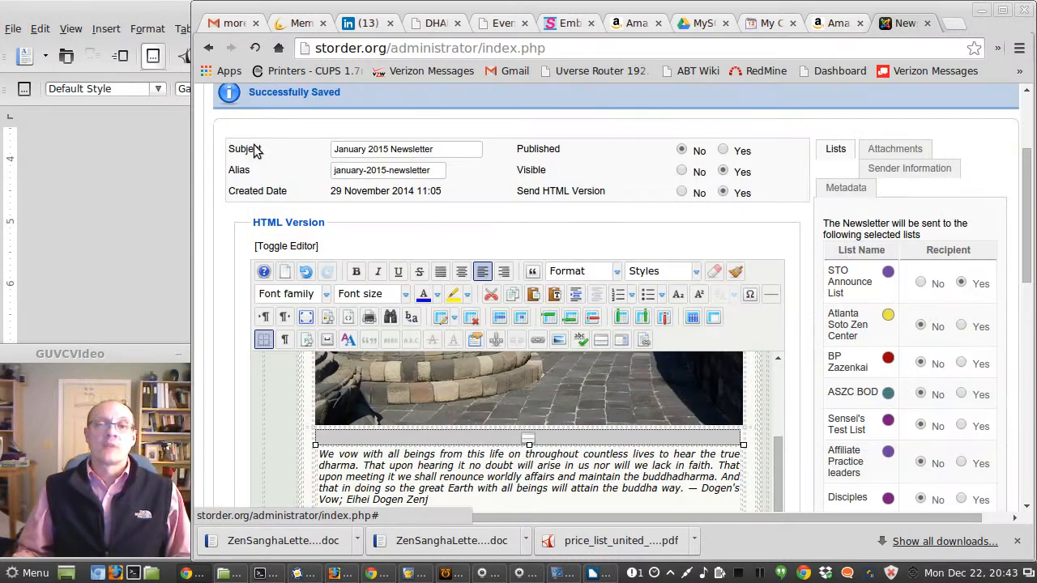
Step: Apply the newsletter changes, open Preview / Send, and send an HTML test to the selected test recipient
scroll(522, 192, up, 3)
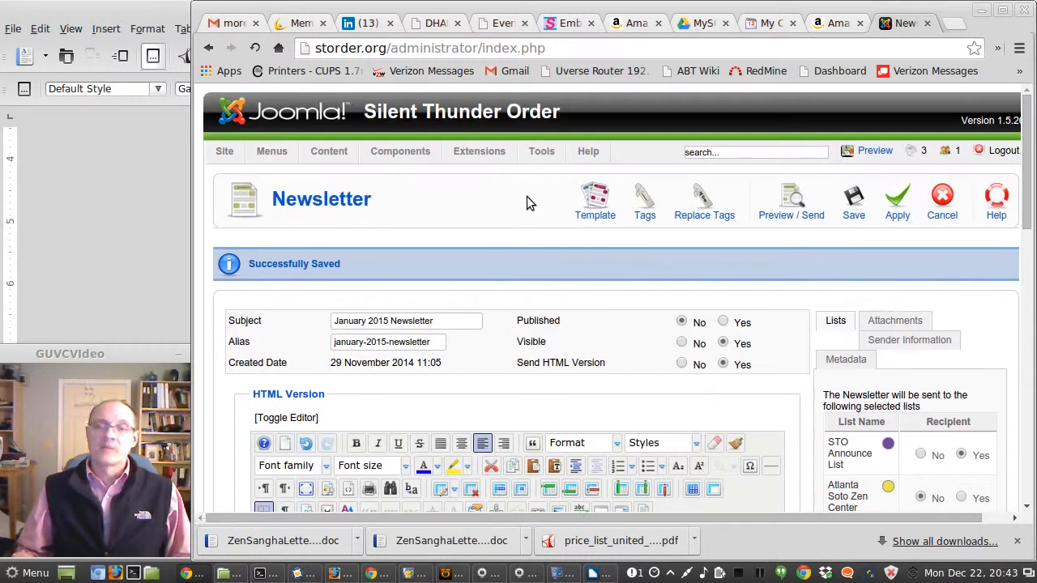
click(891, 206)
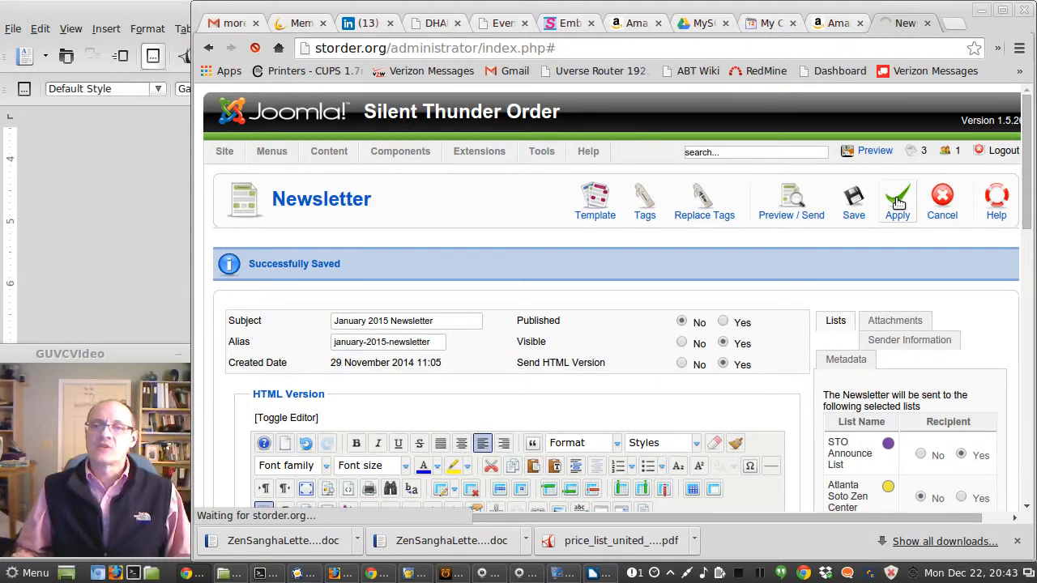
click(804, 199)
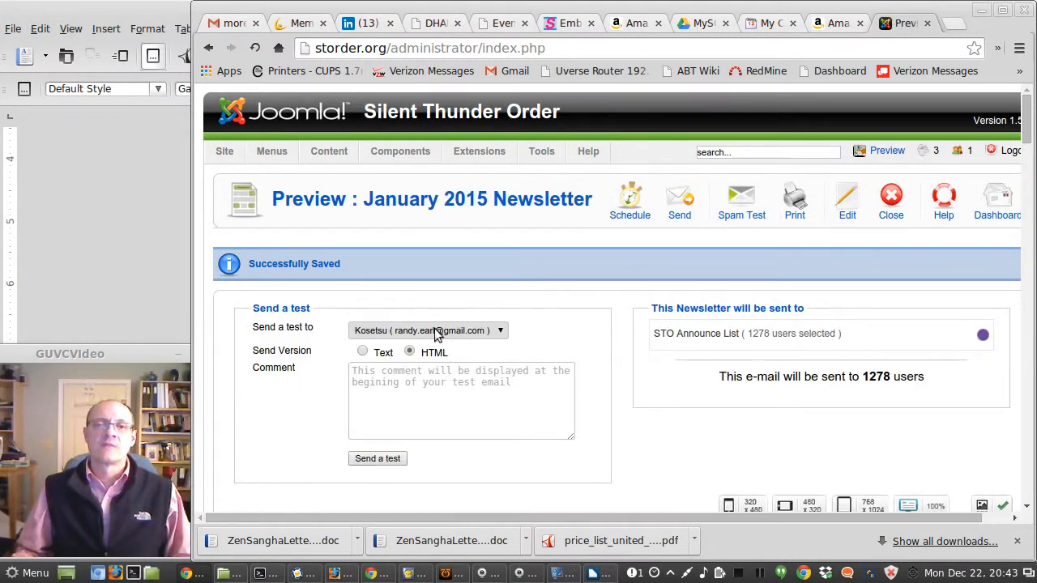
click(373, 459)
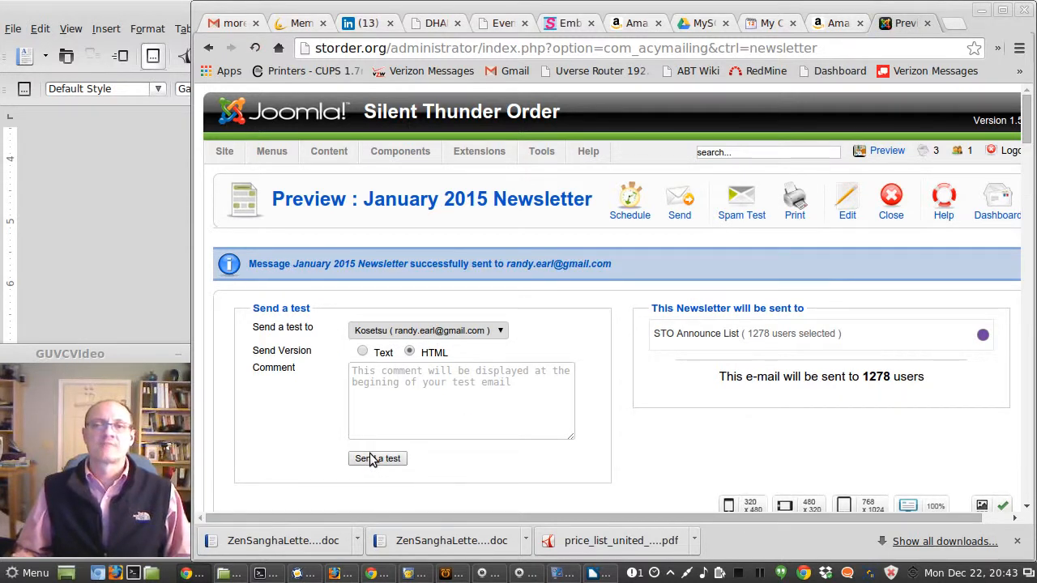
Step: Switch to the Gmail inbox, trash the MomsRising and Vickerey messages, and refresh the inbox
click(243, 28)
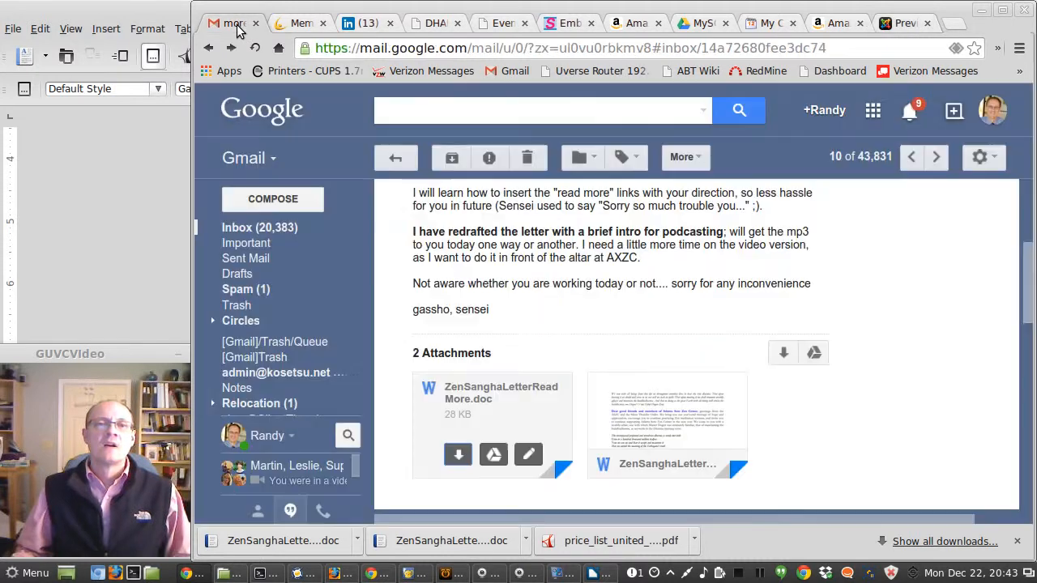
click(258, 230)
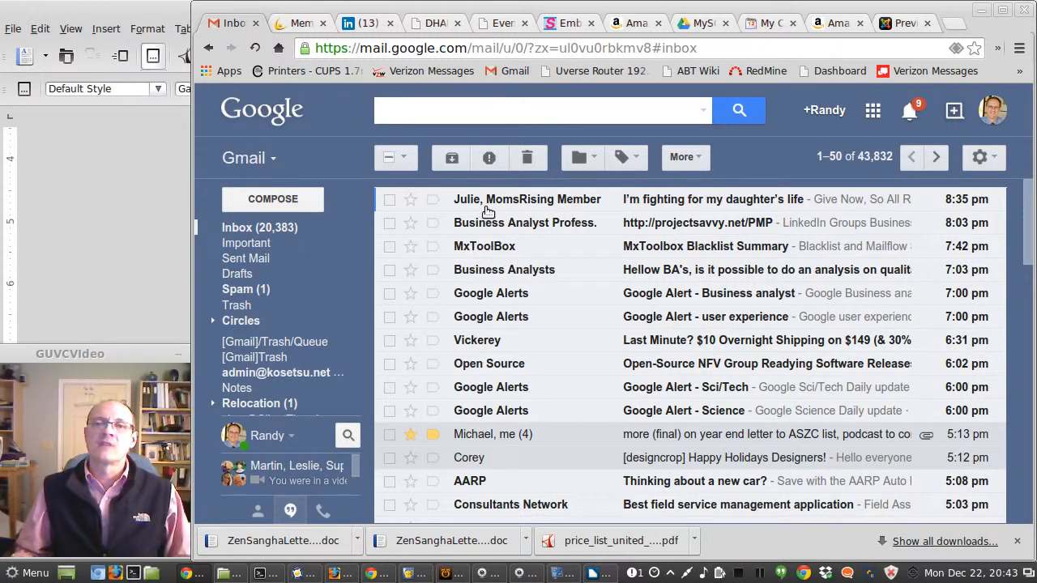
click(252, 233)
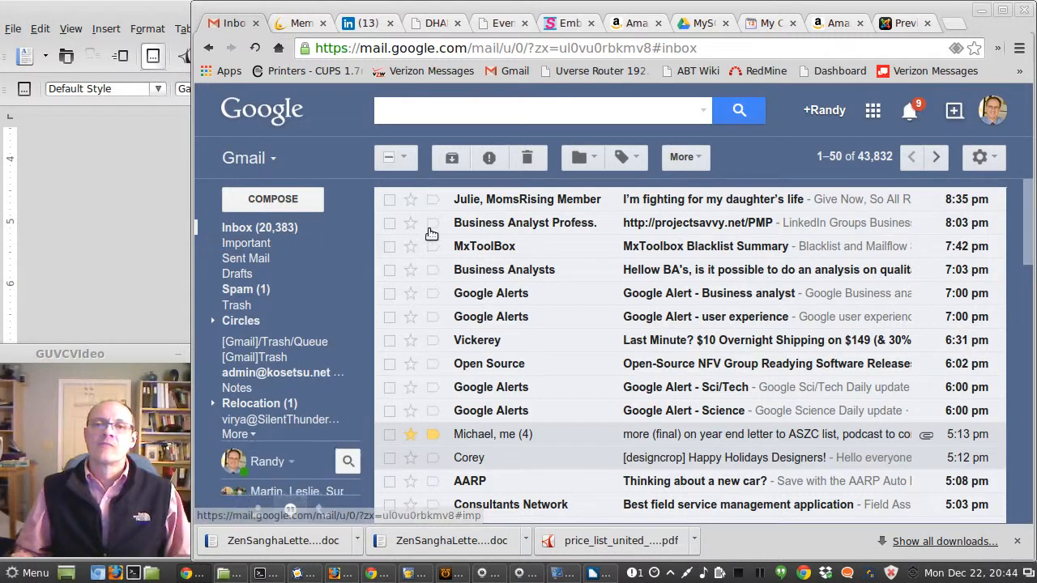
click(389, 200)
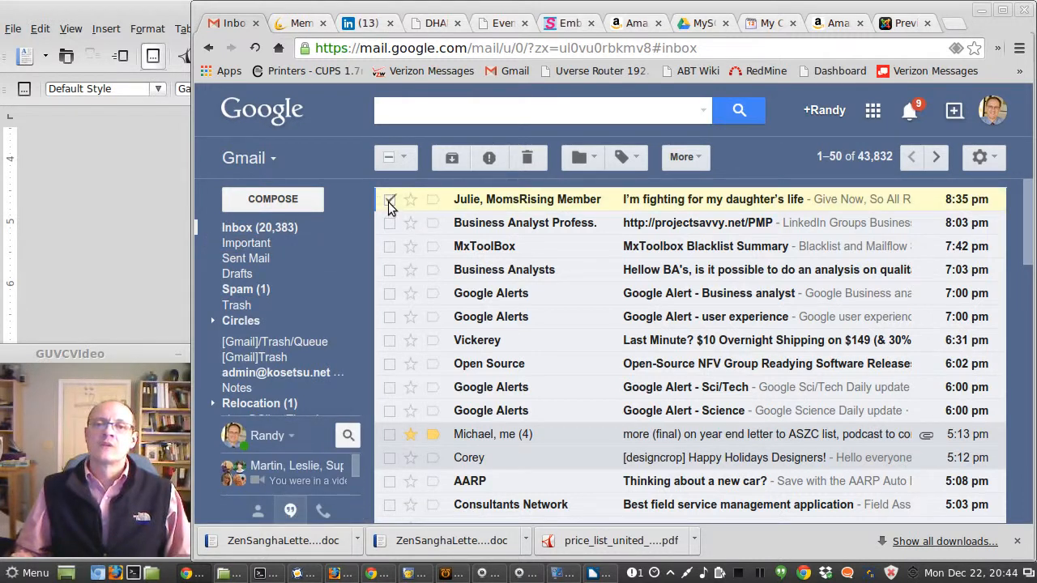
click(389, 341)
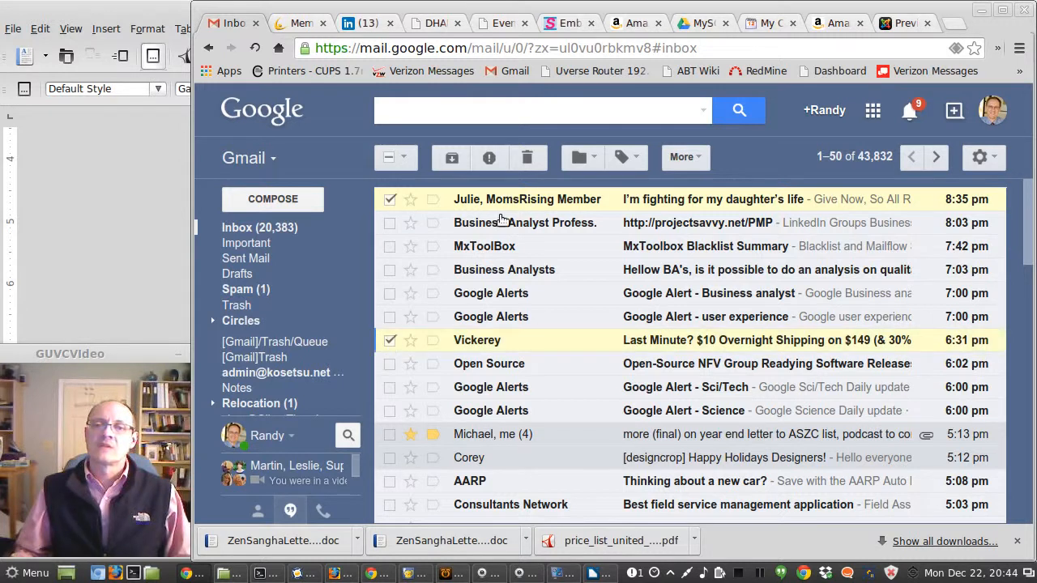
click(528, 160)
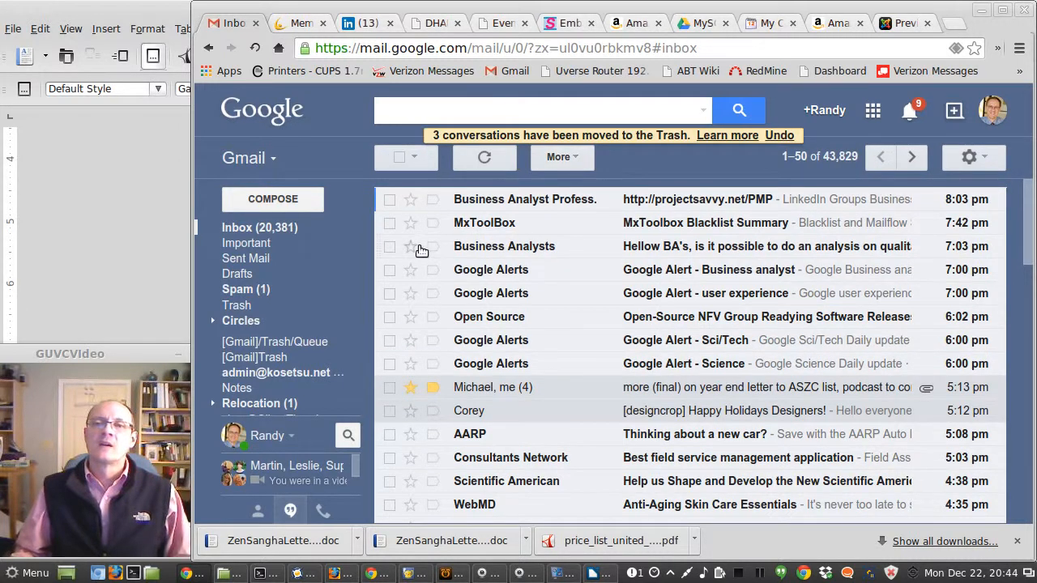
click(484, 158)
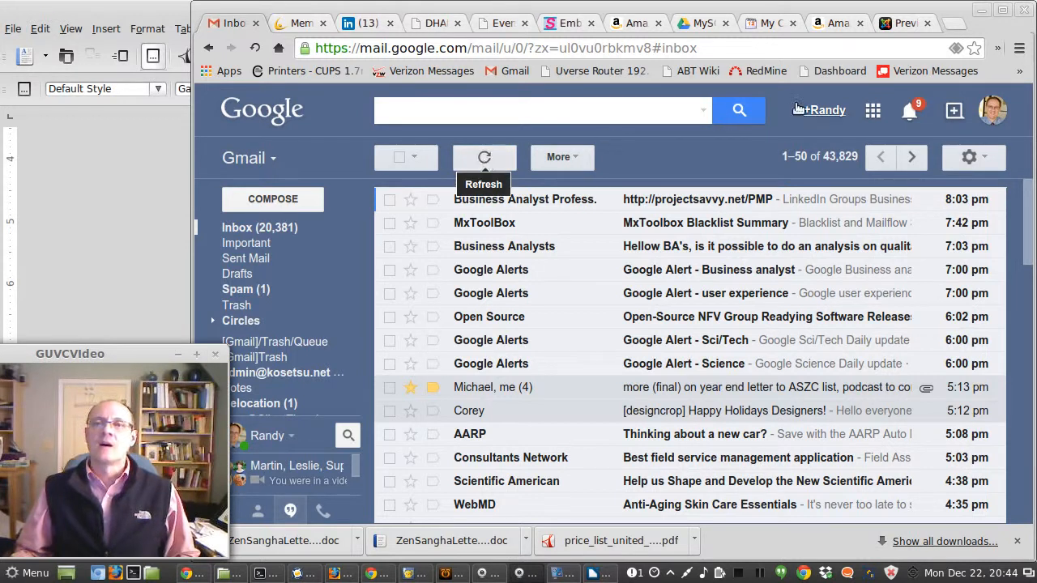
Step: Reopen the January 2015 Newsletter for editing and scroll to the Zen Sangha Letter text
click(901, 24)
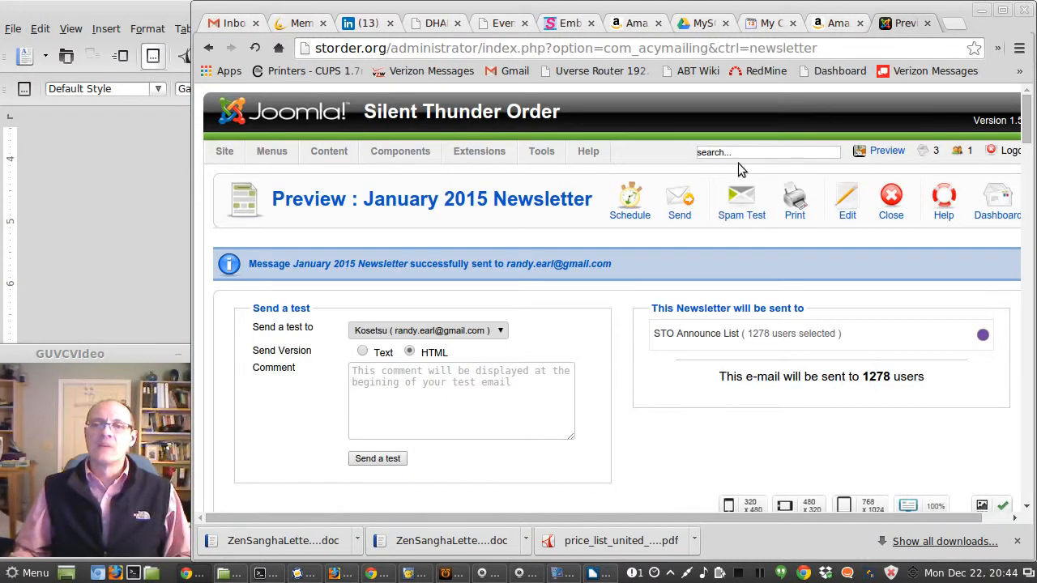
click(847, 204)
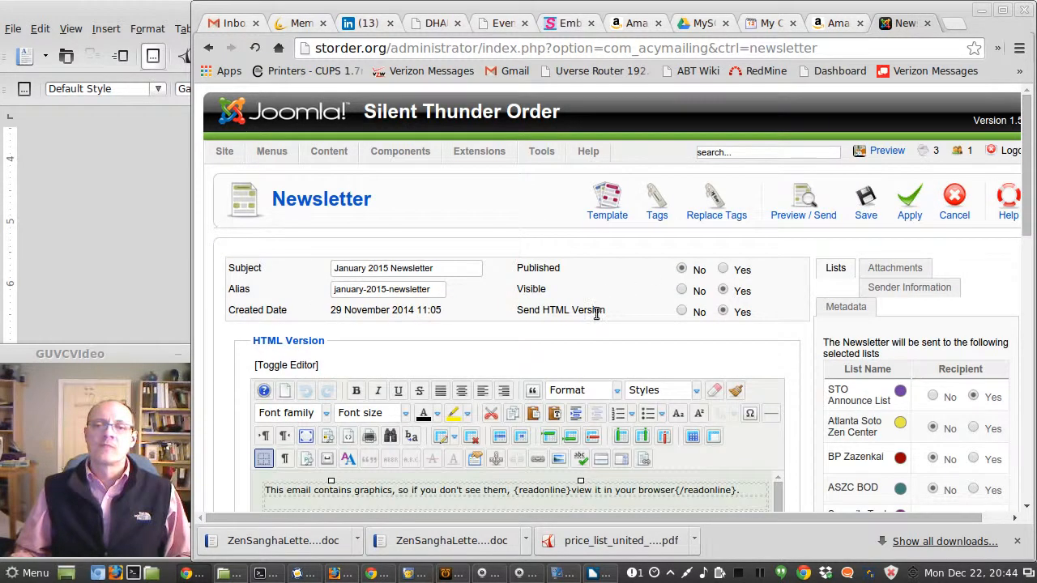
scroll(596, 312, down, 5)
scroll(610, 350, down, 10)
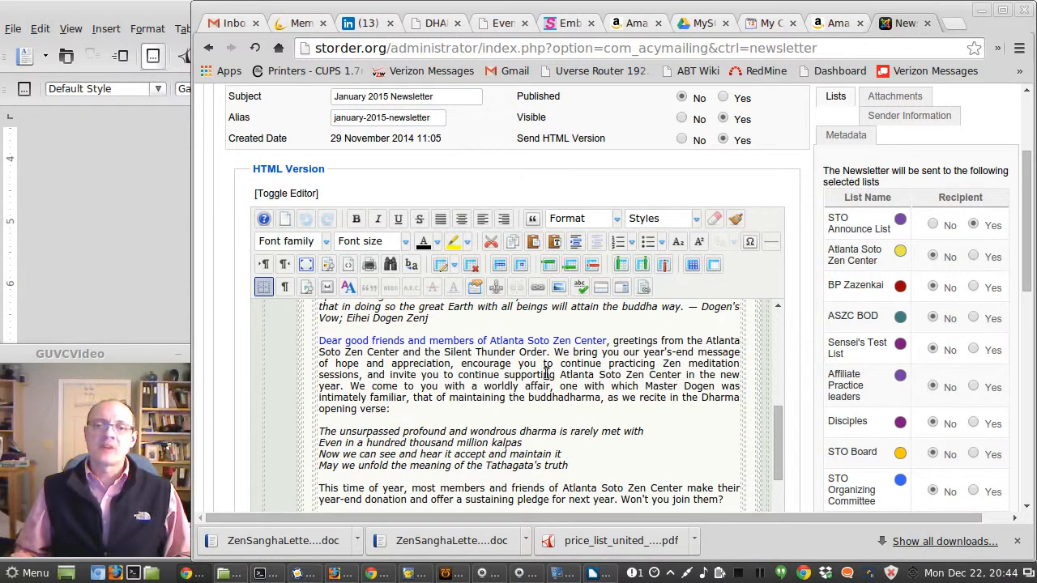
click(554, 241)
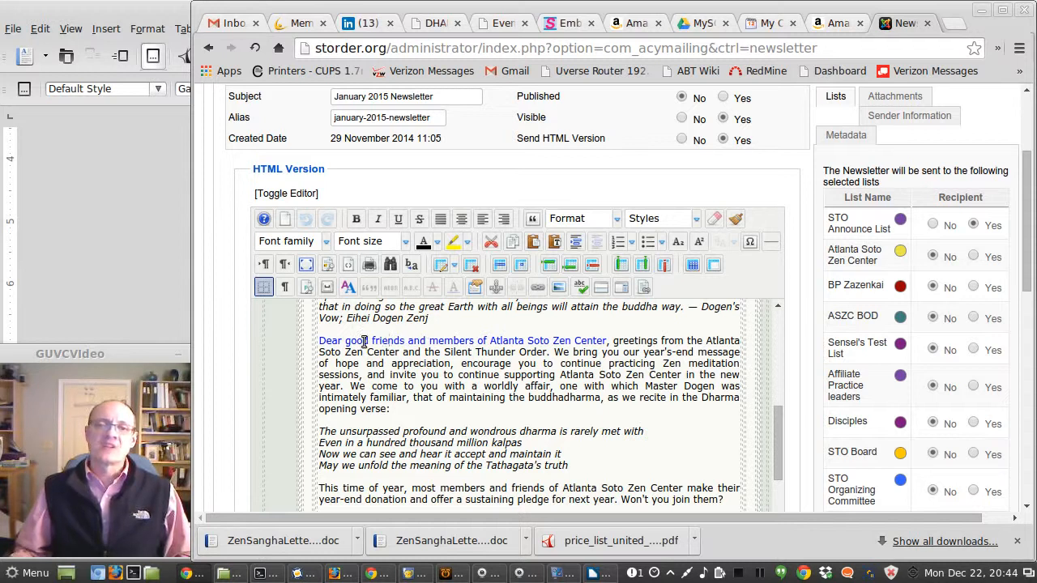
Step: Select the greeting paragraph of the letter to examine its formatting
click(334, 341)
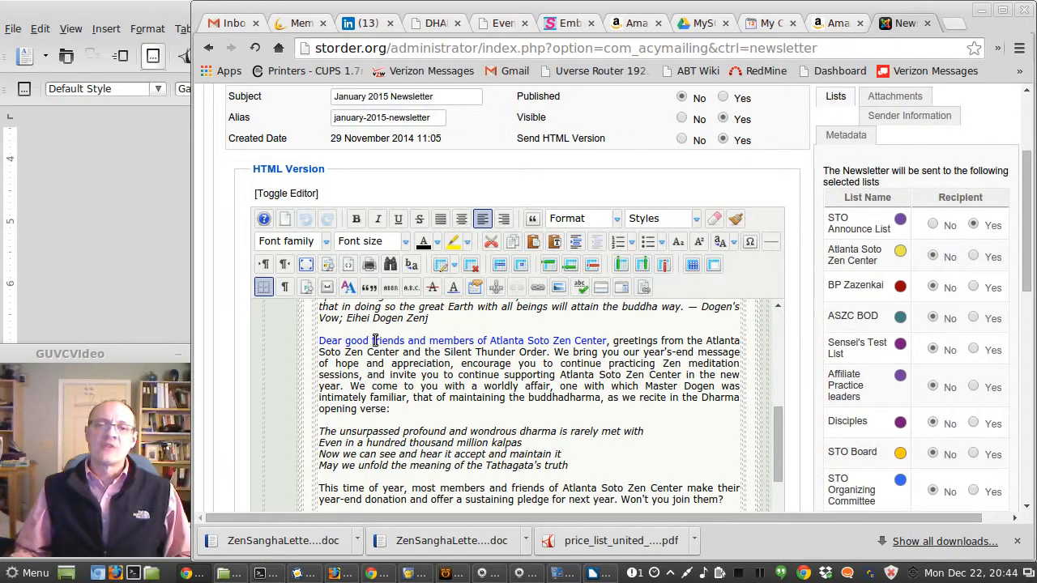
drag(361, 342, 473, 382)
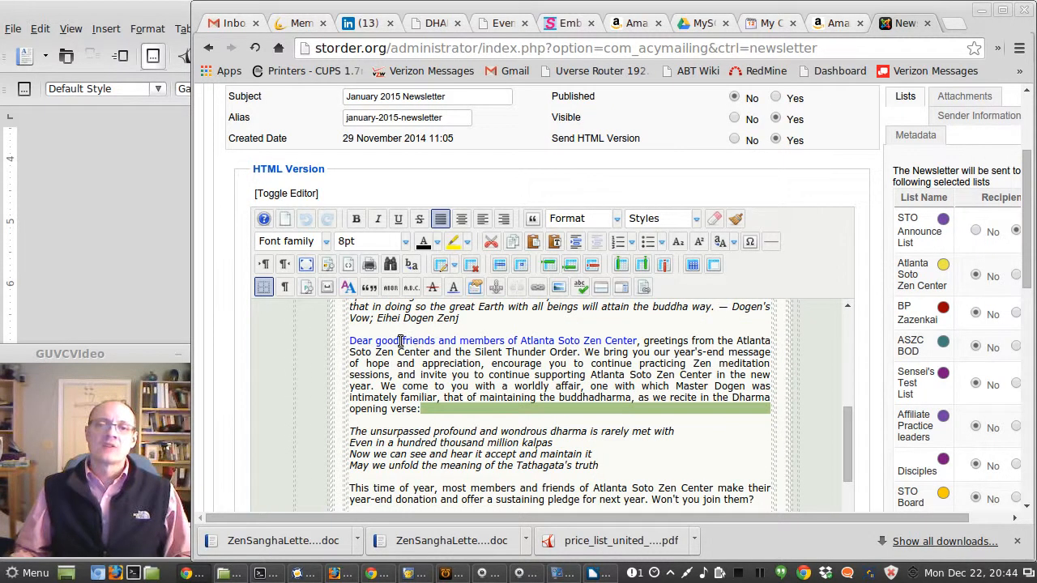
click(416, 343)
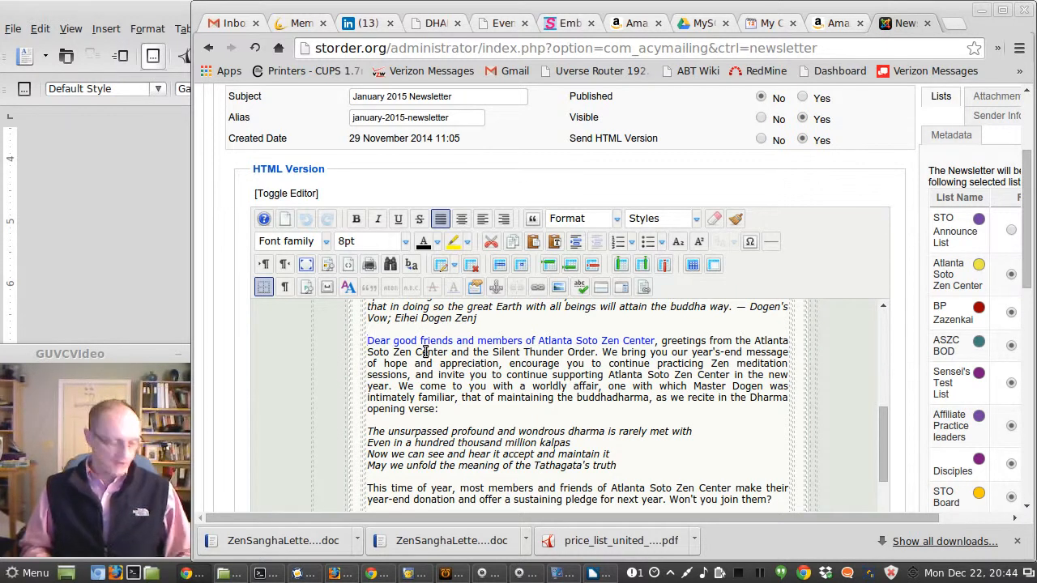
key(Home)
key(shift+Down)
key(shift+Down)
key(shift+Down)
key(shift+Down)
key(shift+Down)
key(shift+Down)
key(shift+Down)
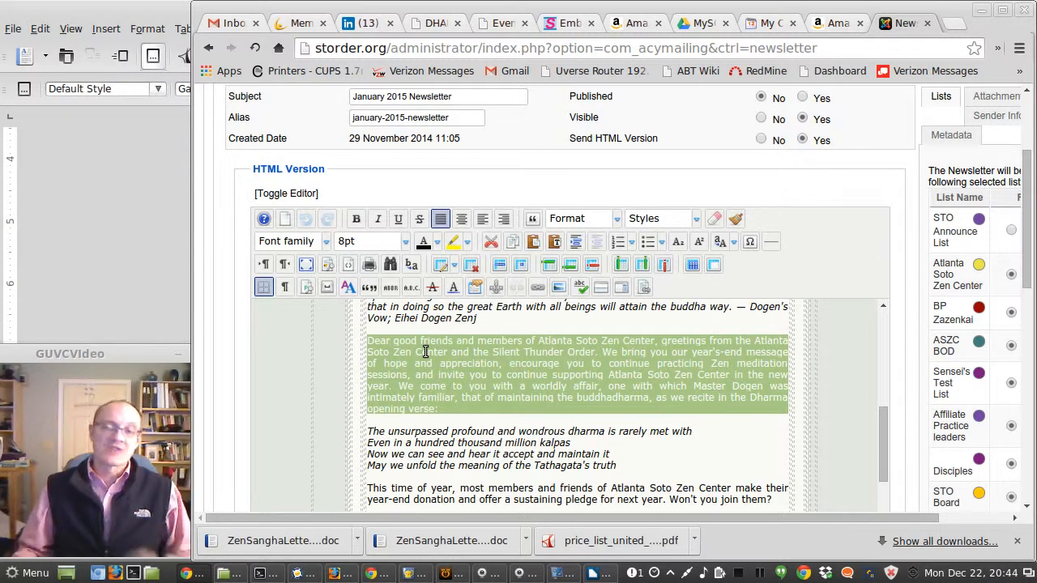
click(495, 363)
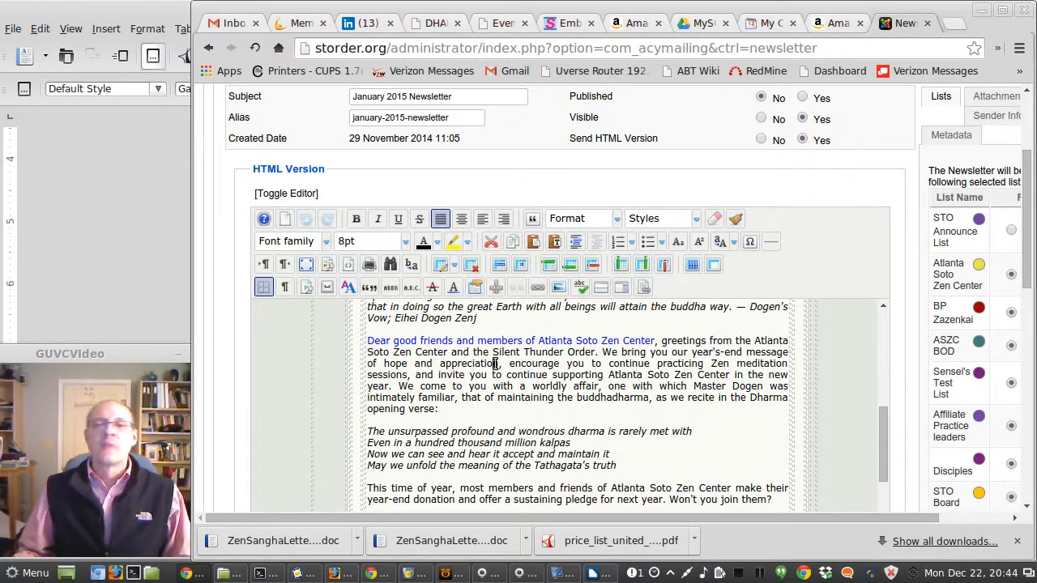
Step: Compare the end of the newsletter letter with the published Zen Sangha Letter page in the other browser window
scroll(525, 367, down, 5)
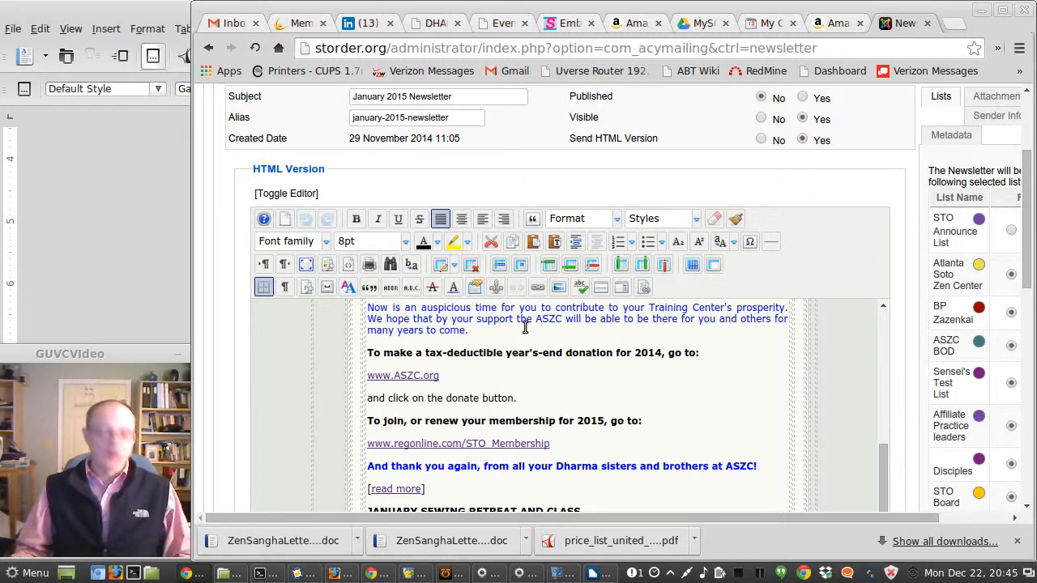
key(alt+Tab)
key(alt+Tab)
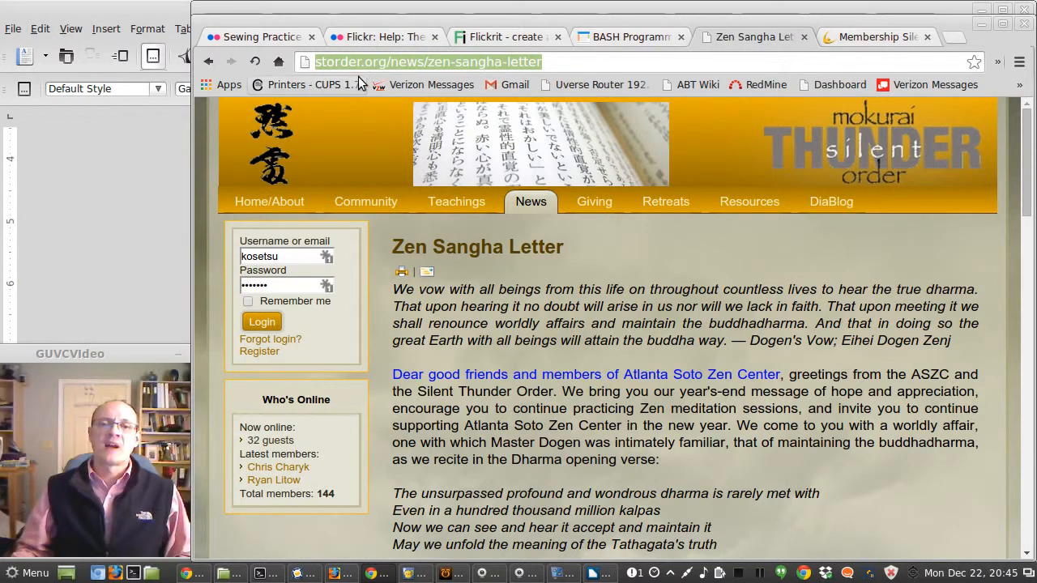
key(alt+Tab)
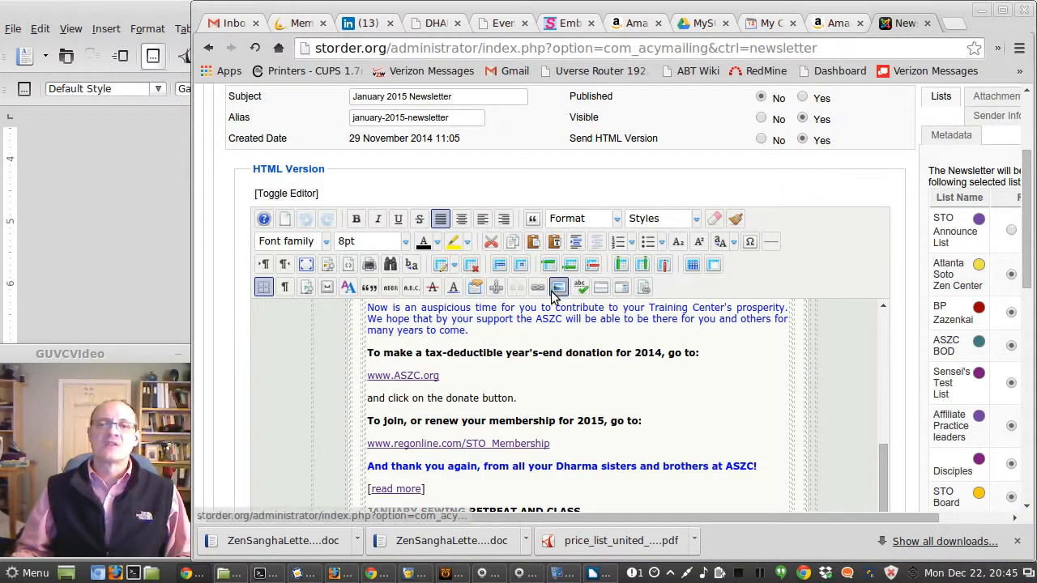
Step: Check the Gmail sent mail and inbox for the newsletter test message
click(235, 24)
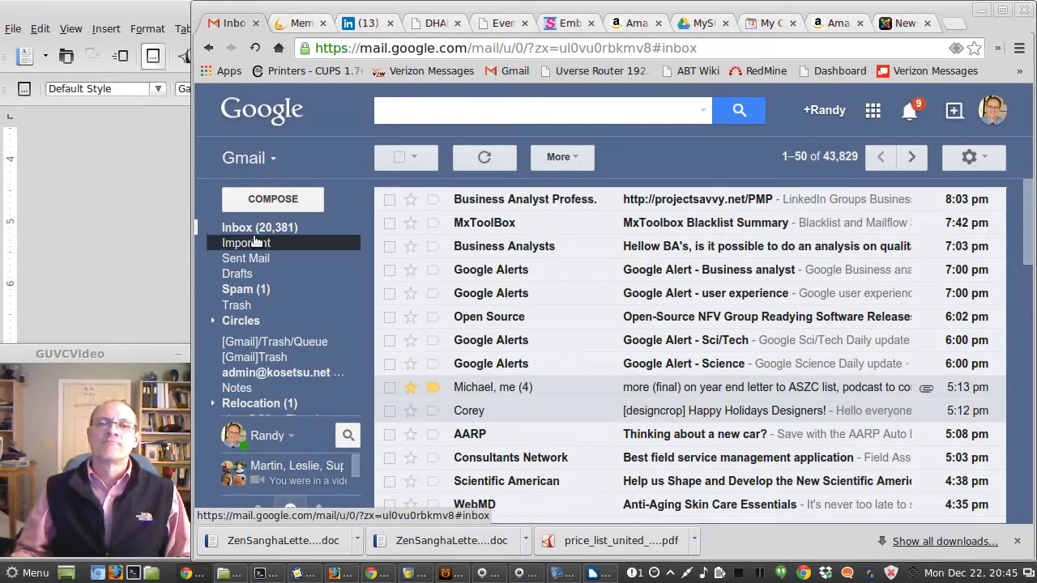
click(244, 258)
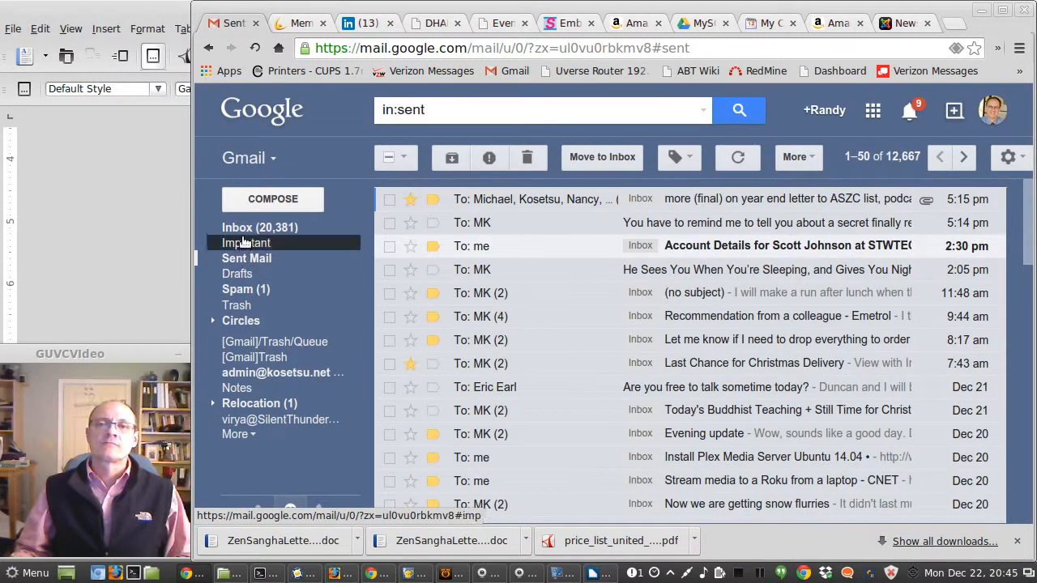
click(246, 229)
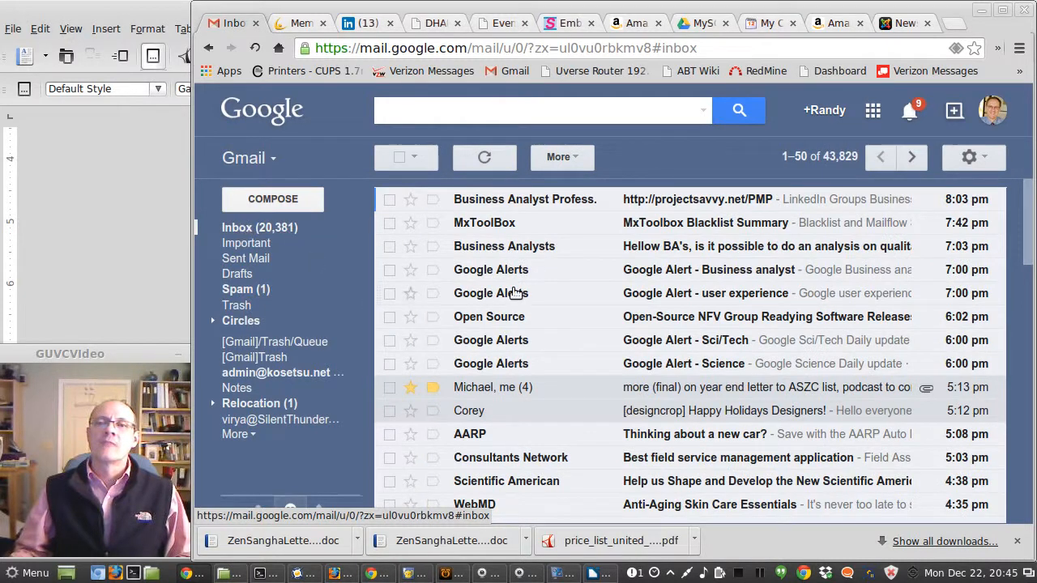
scroll(575, 310, down, 3)
scroll(575, 310, up, 3)
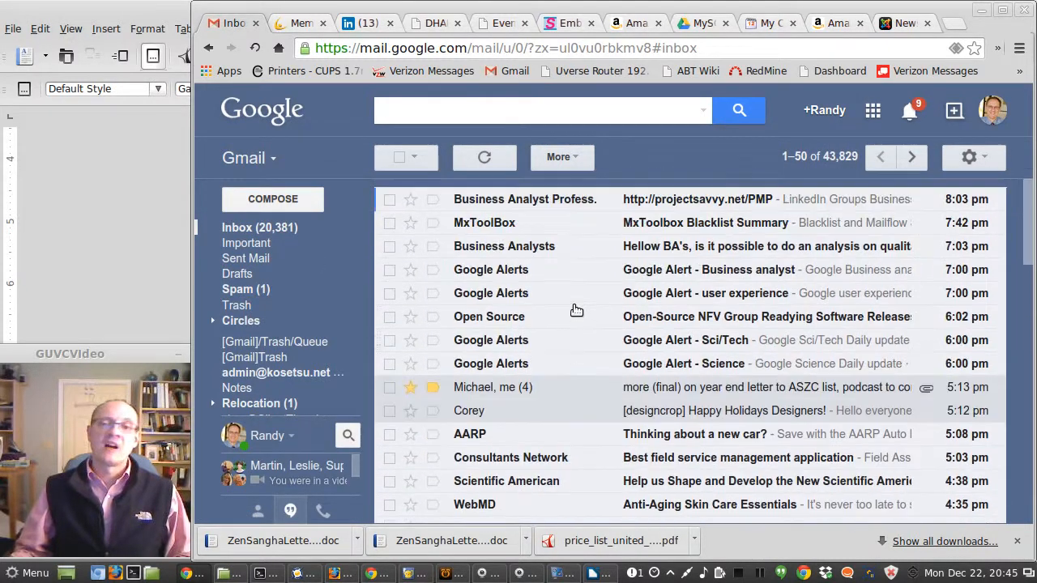
Step: Return to the newsletter editor, open Preview / Send, and send another HTML test
key(alt+Tab)
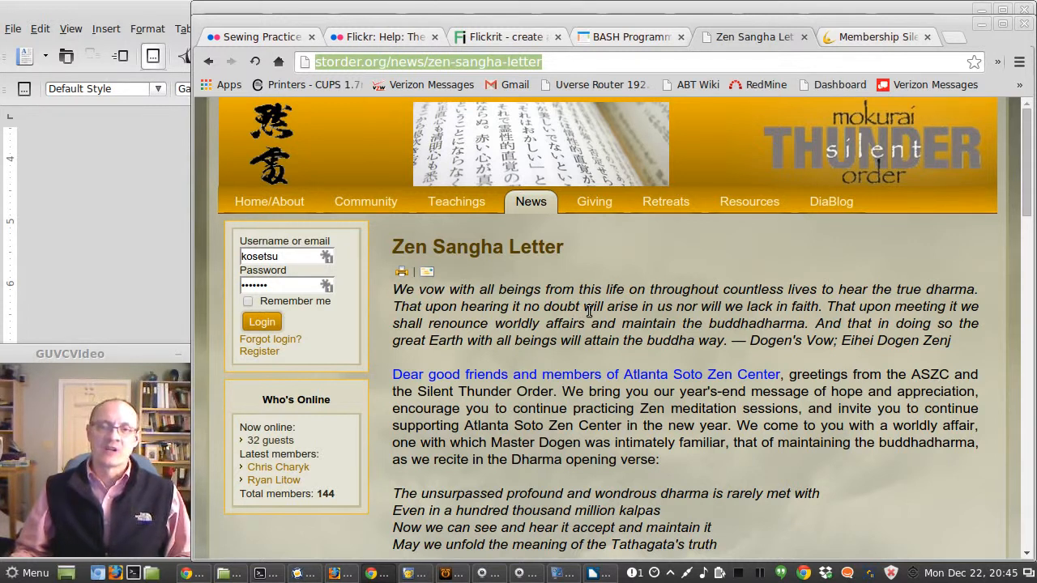
key(alt+Tab)
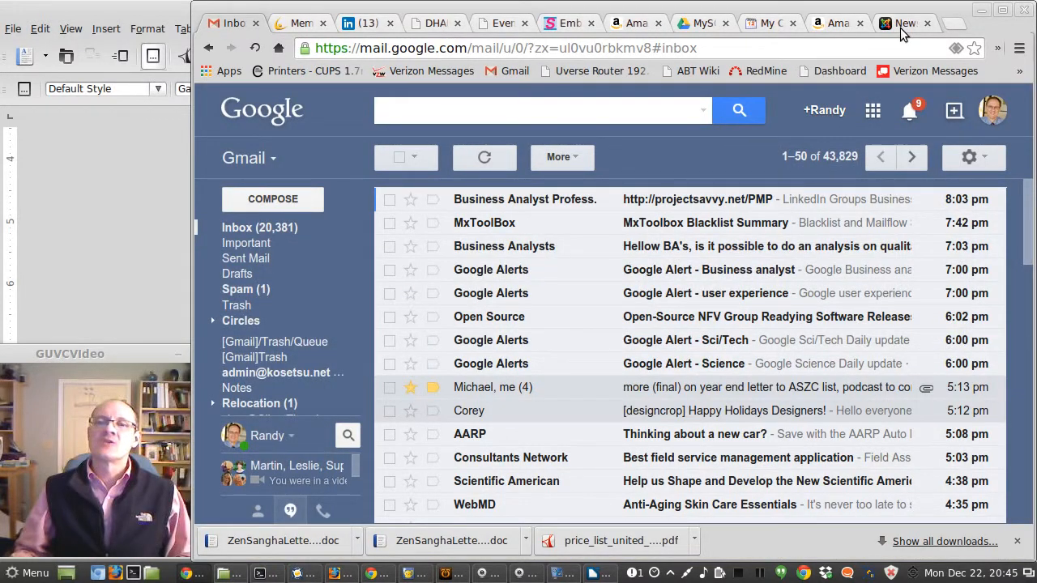
click(901, 30)
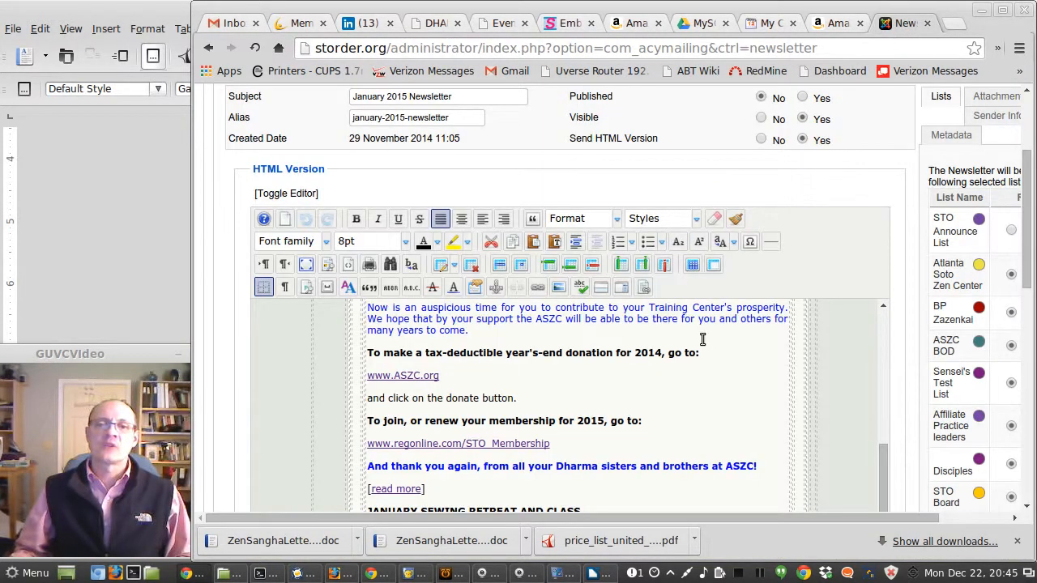
scroll(708, 344, up, 10)
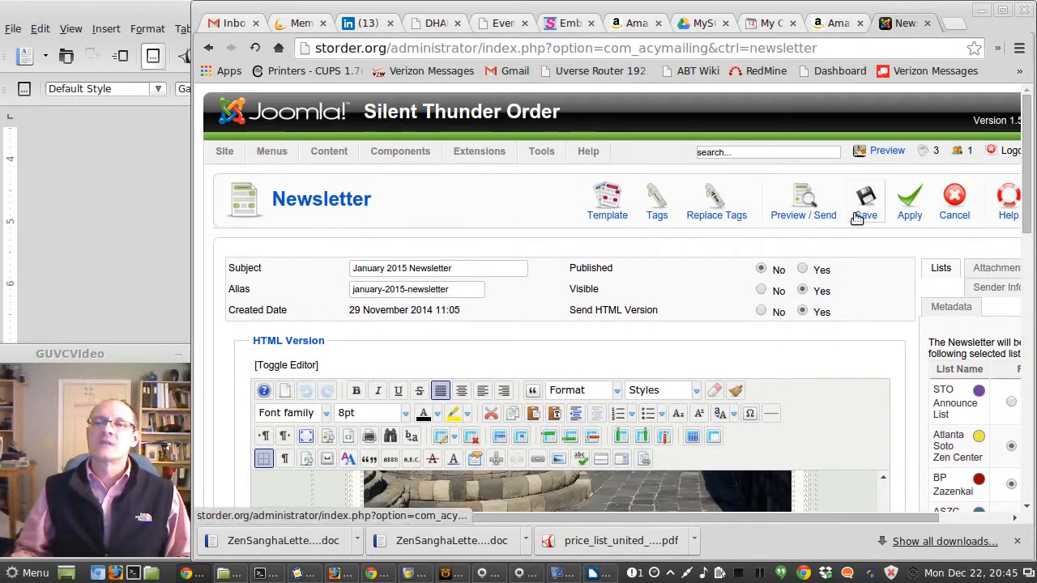
click(805, 203)
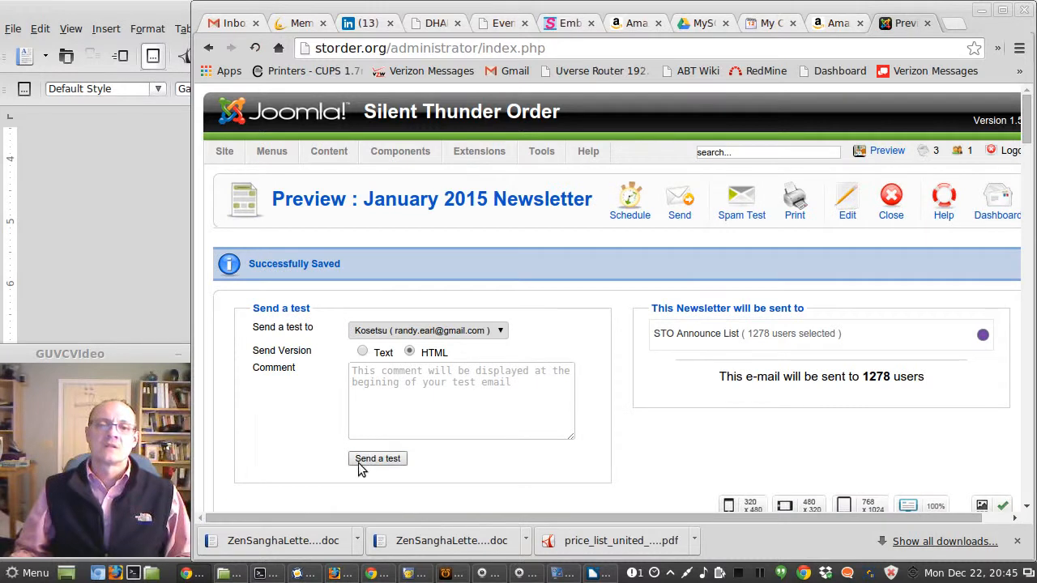
click(374, 459)
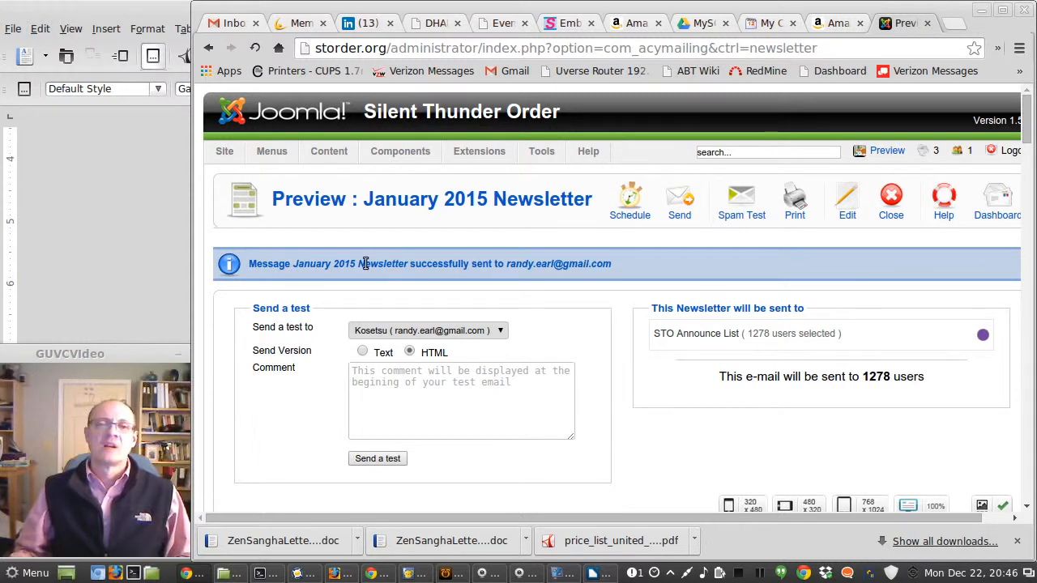
Step: Switch to the Gmail inbox and refresh it to look for the test newsletter
click(235, 24)
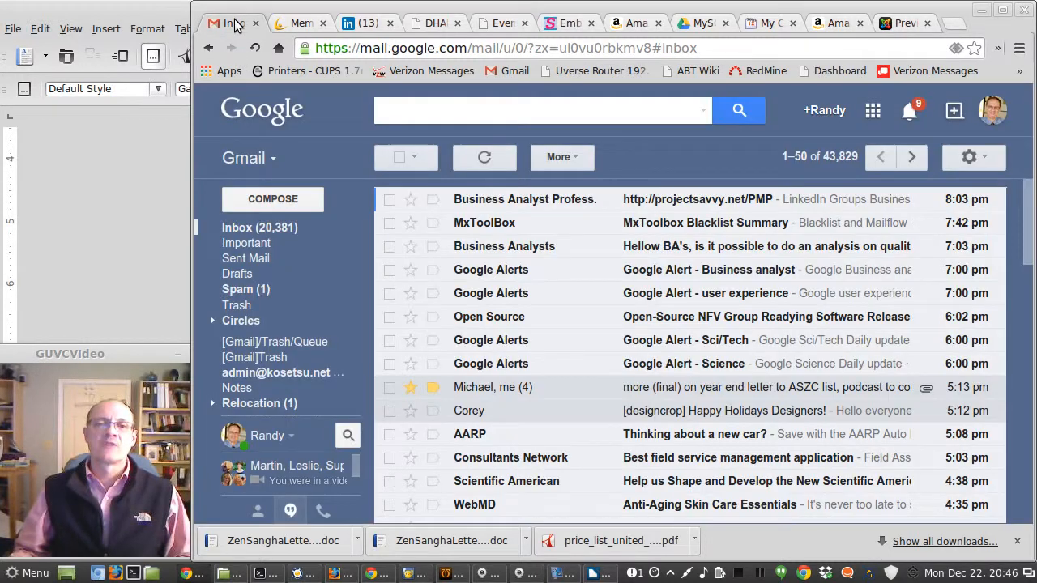
click(485, 158)
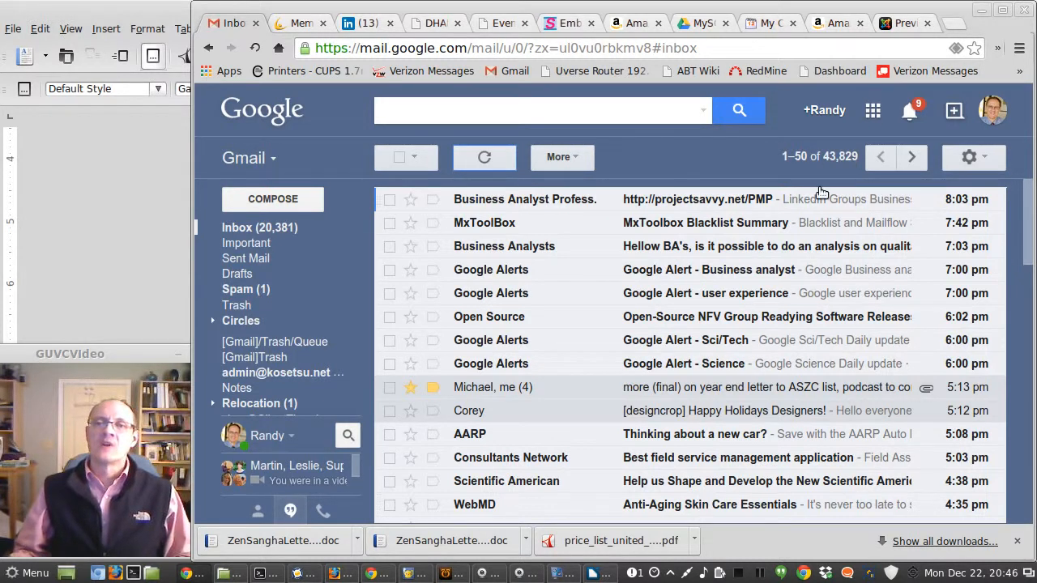